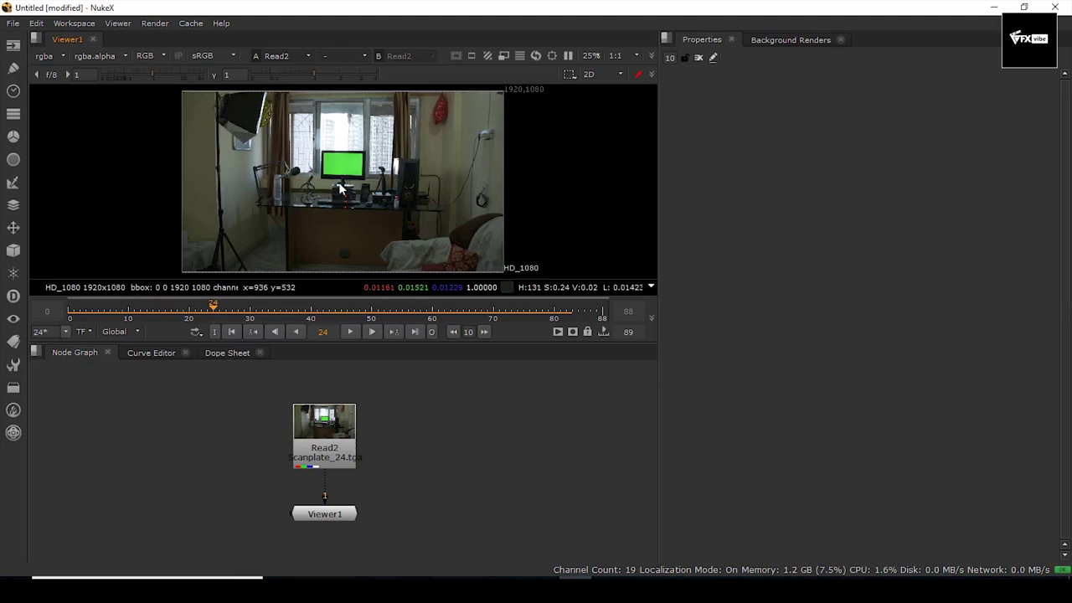
Step: Enlarge the viewer, play the Read2 plate from its first frame to review it, and return to frame 0
key("space")
scroll(541, 344, "up", 3)
left_click_drag(542, 344, 492, 341)
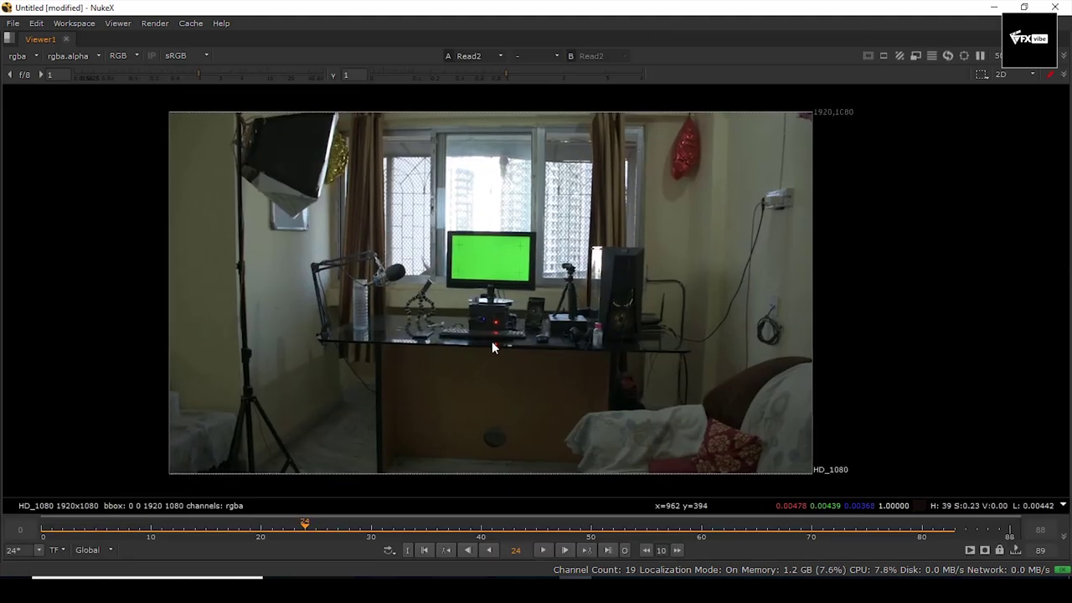
left_click(423, 550)
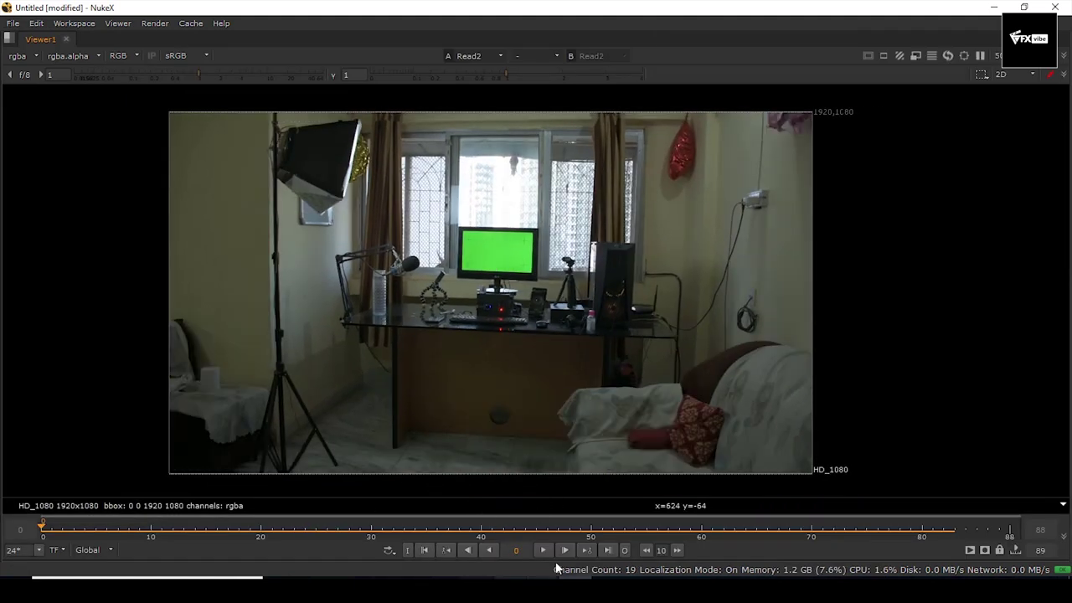
left_click(543, 550)
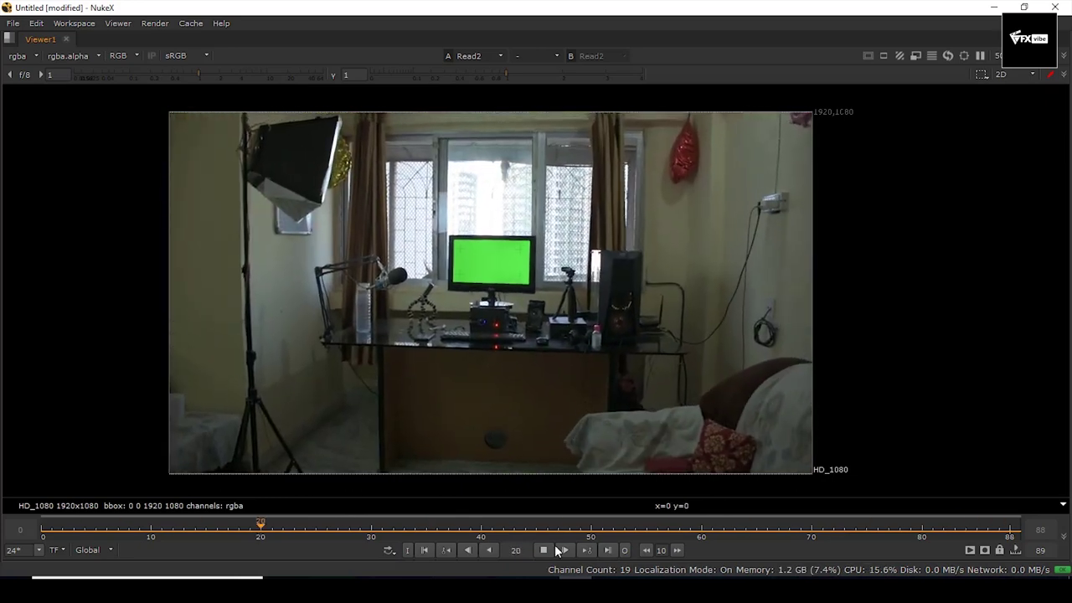
left_click(544, 549)
left_click(424, 549)
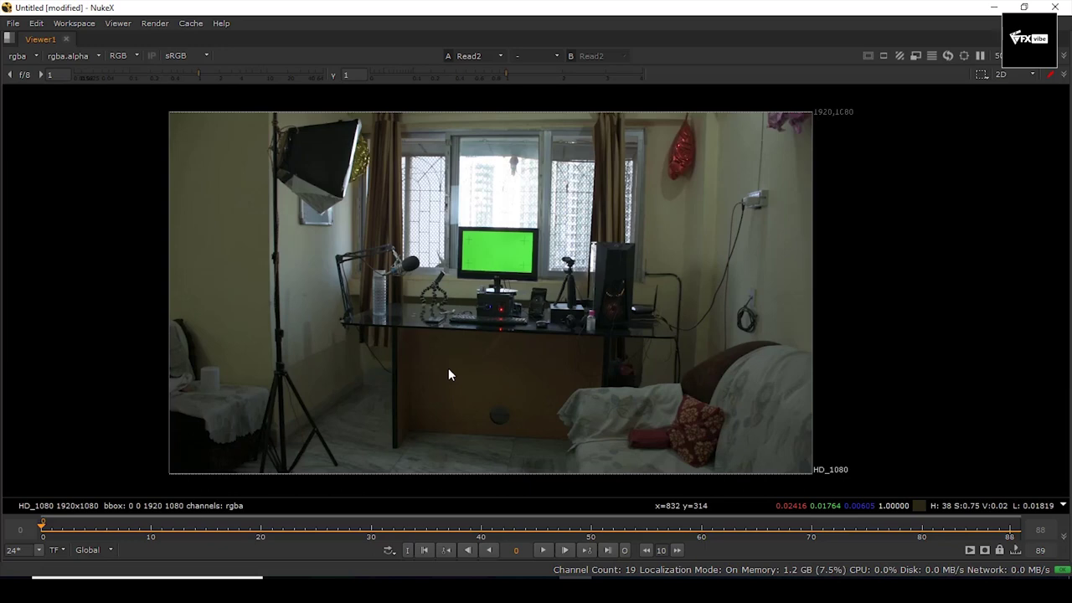
Step: Play the plate in the blue channel from the first frame to examine its noise, and return to frame 0 in RGB
left_click(137, 55)
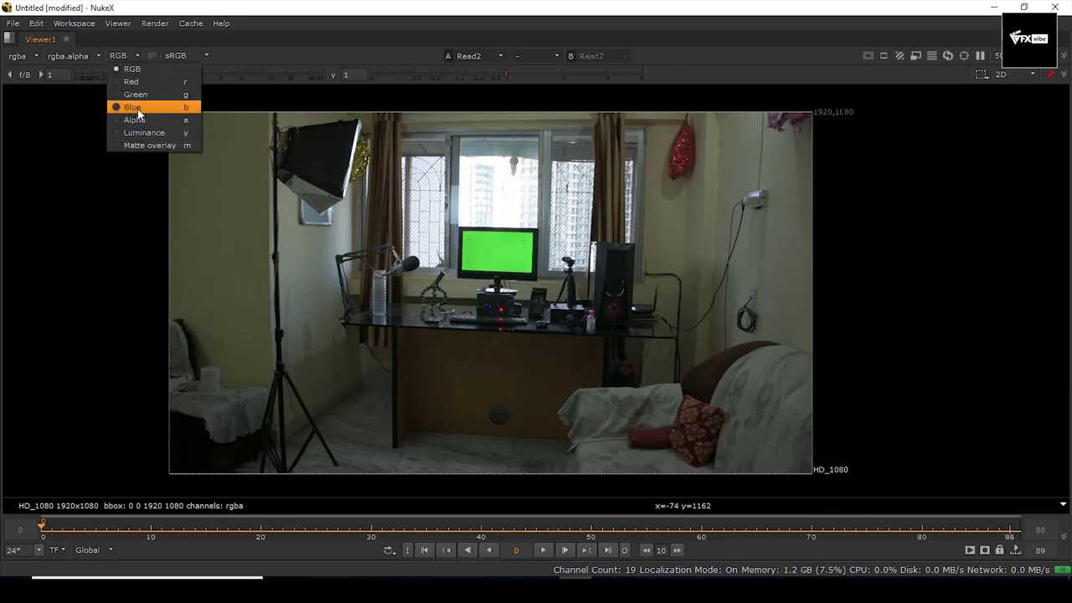
left_click(134, 108)
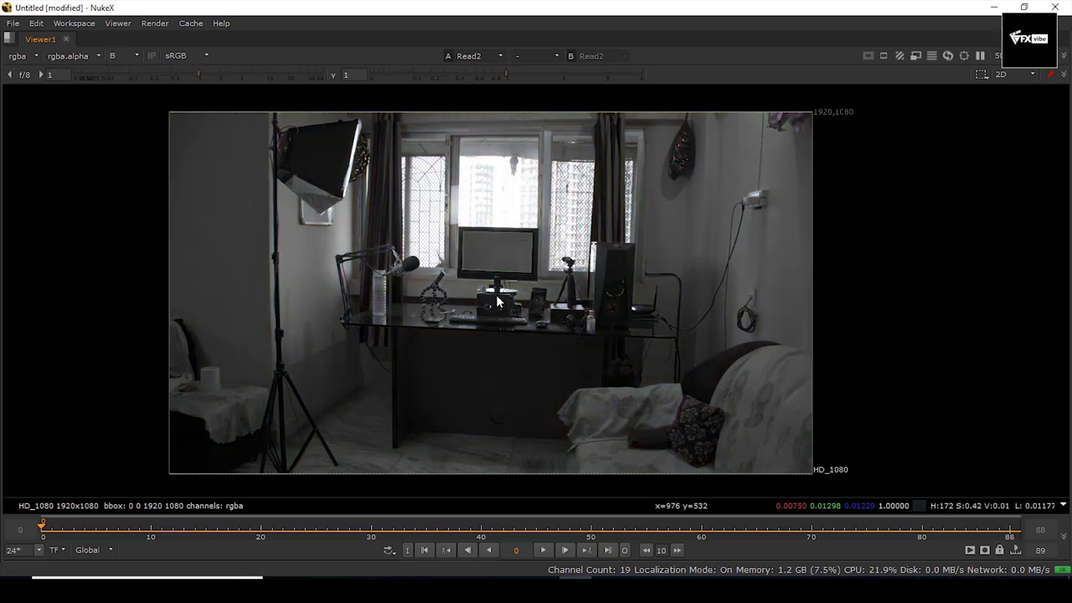
key("space")
key("space")
scroll(506, 373, "up", 1)
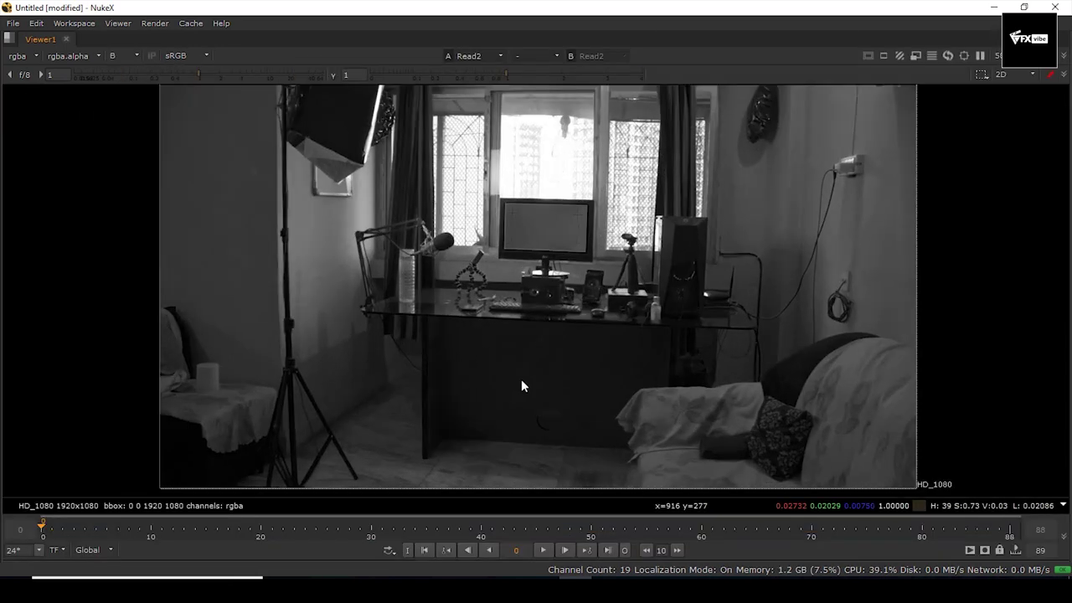
left_click(542, 549)
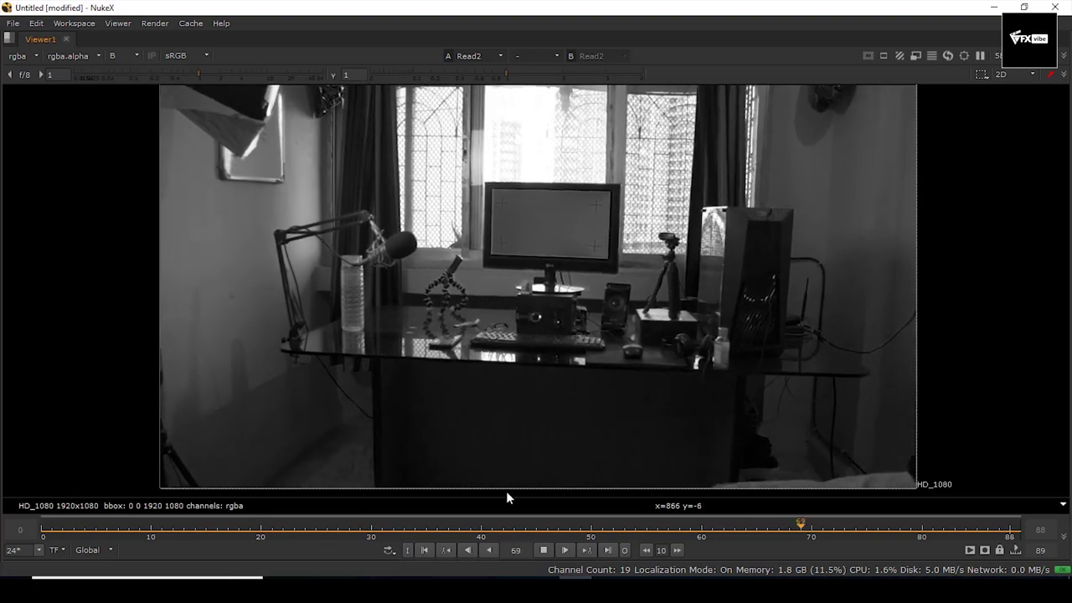
left_click(543, 550)
left_click(425, 550)
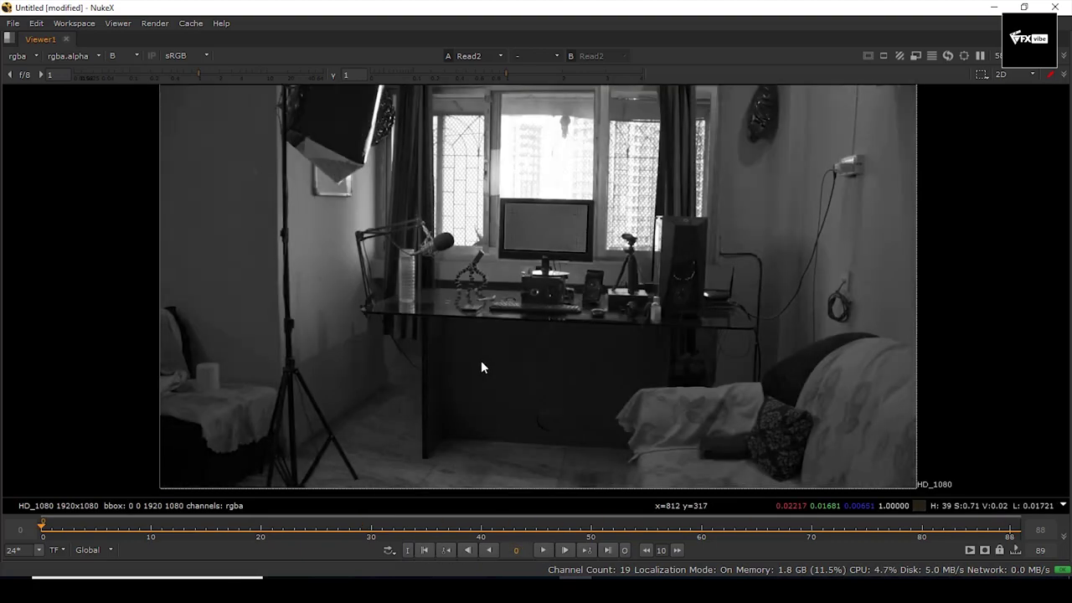
key("b")
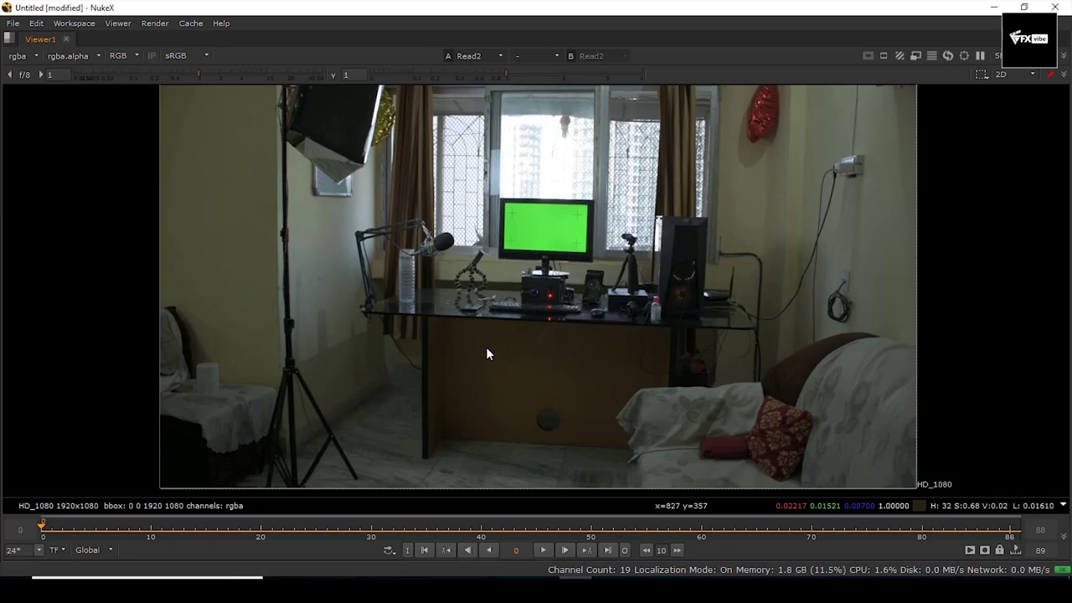
Step: Scrub the plate to frame 83 and back to frame 31, and examine the window and curtain area up close
scroll(462, 280, "up", 5)
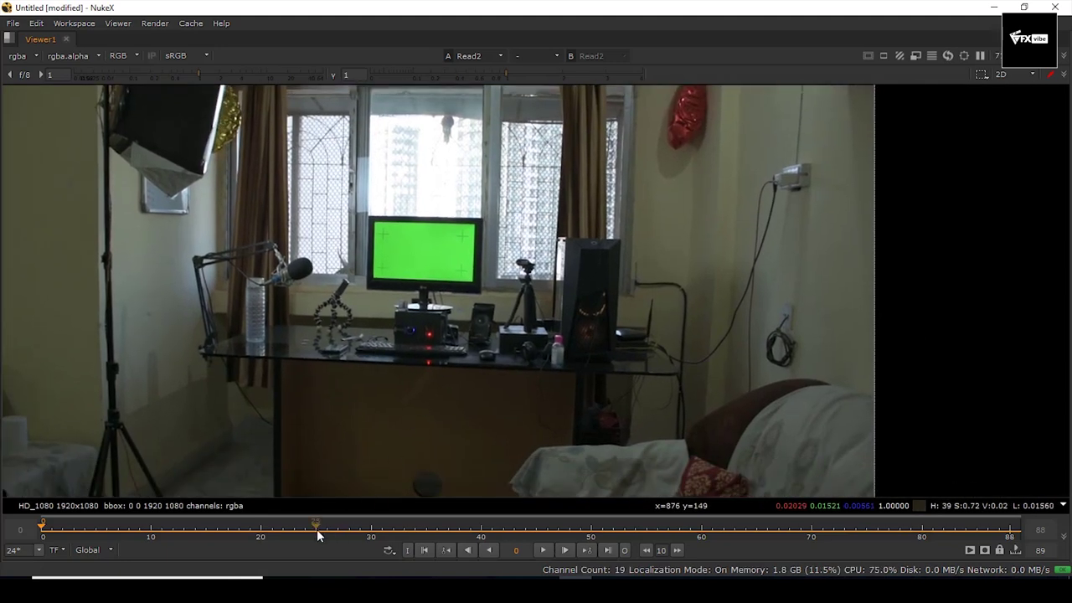
left_click_drag(317, 536, 955, 537)
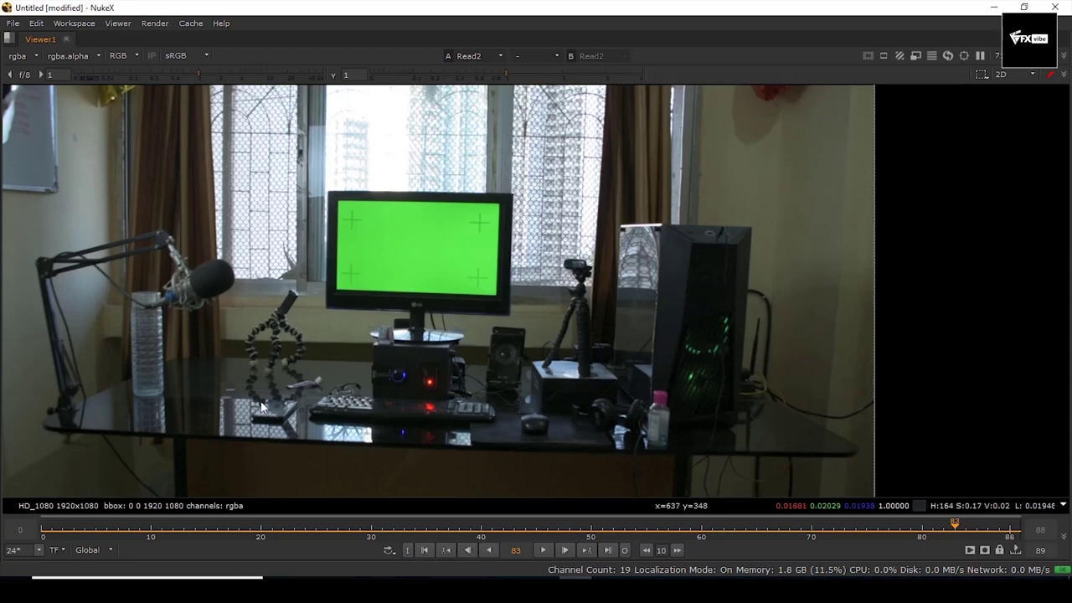
left_click_drag(935, 534, 382, 526)
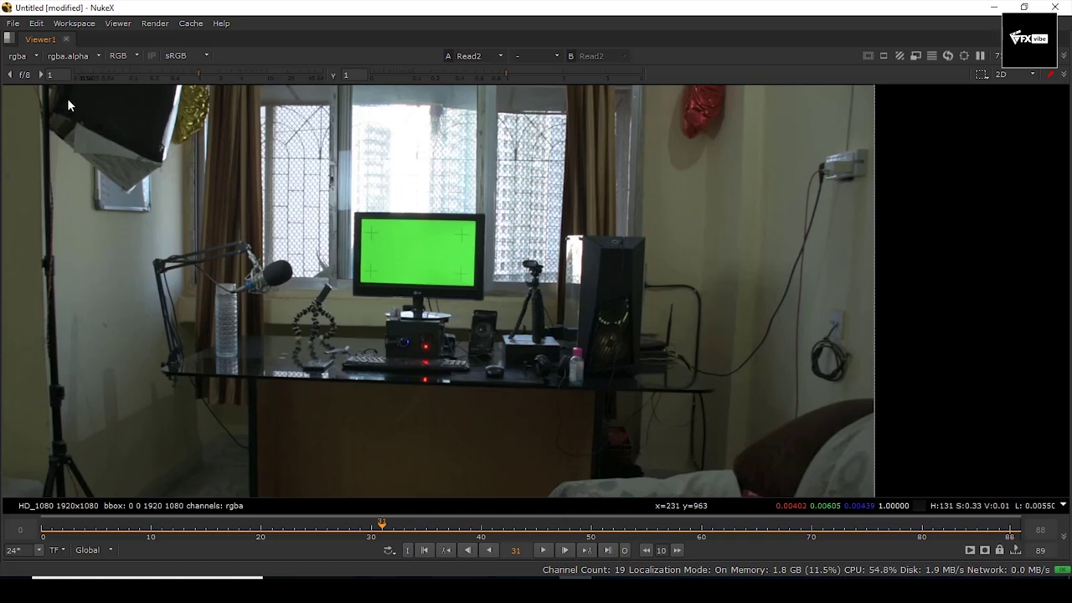
left_click_drag(349, 264, 369, 381)
scroll(285, 230, "up", 2)
scroll(274, 232, "up", 1)
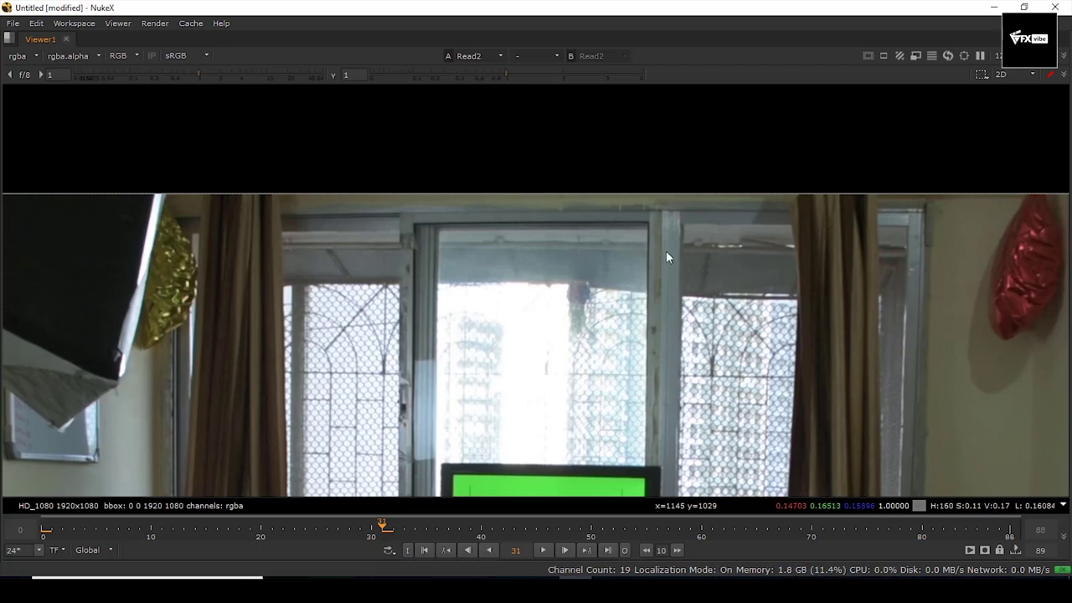
scroll(692, 241, "down", 2)
scroll(577, 311, "up", 2)
scroll(506, 289, "down", 2)
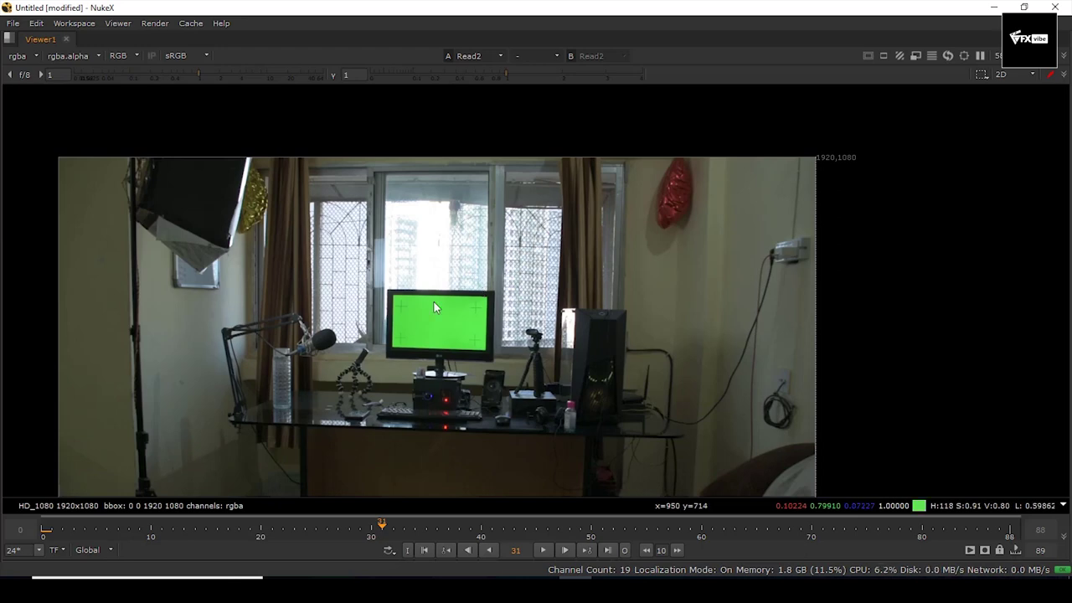
Step: Restore the full node workspace and add a Denoise node beside the Read2 node
key("space")
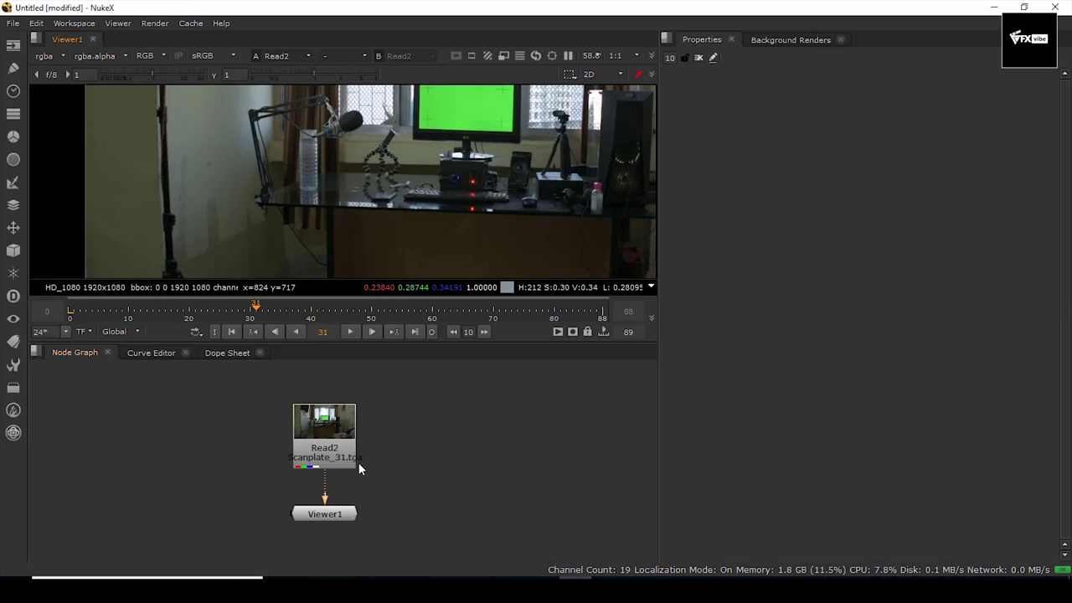
left_click_drag(359, 469, 318, 458)
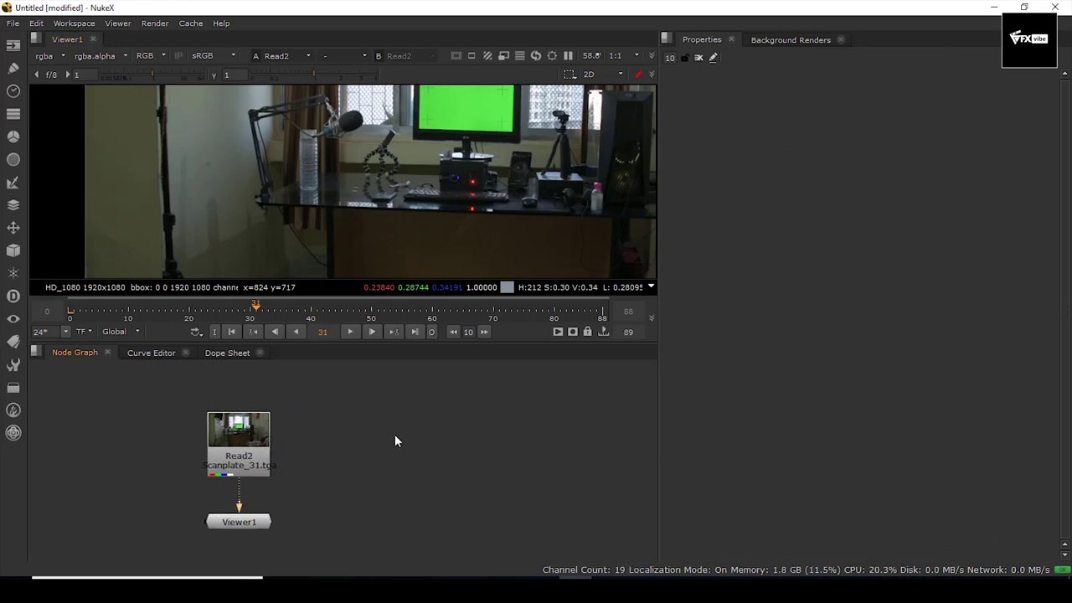
key("Tab")
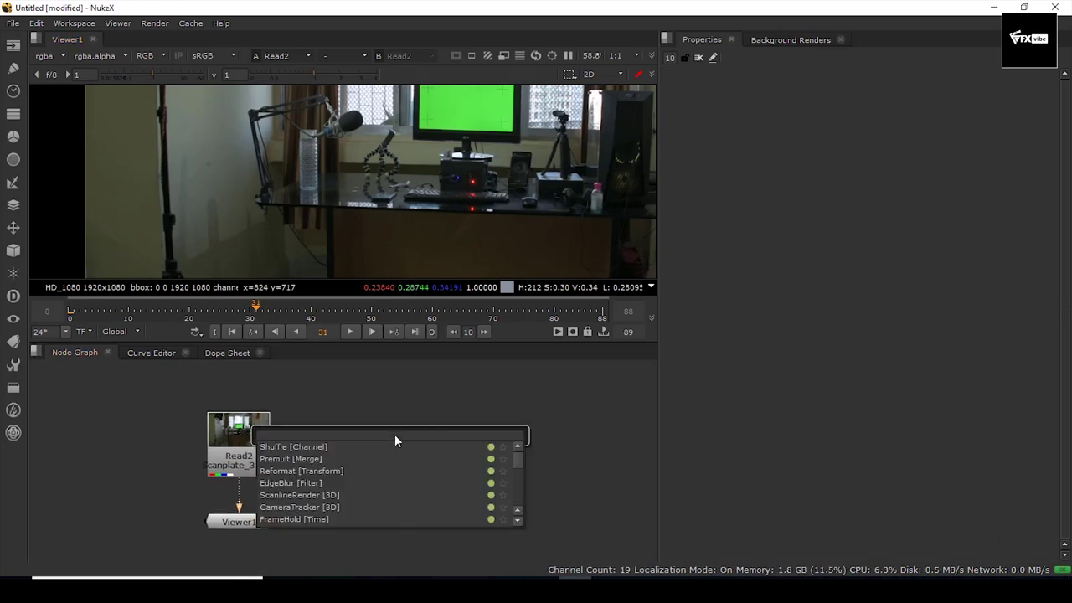
type("denoi")
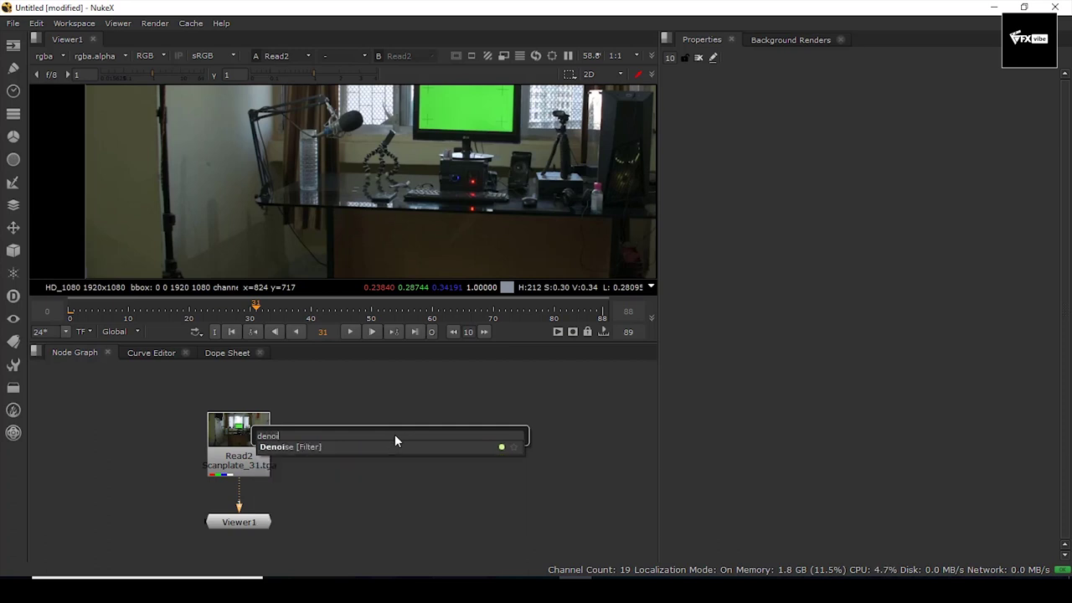
key("Return")
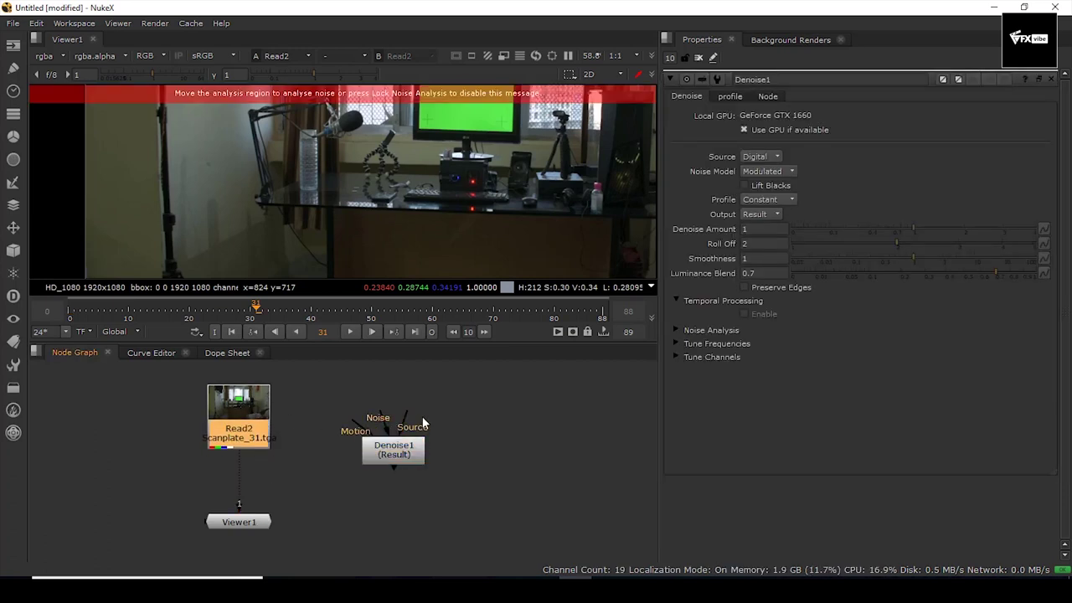
Step: Connect the Denoise node's Source and Noise inputs to Read2 and place it between Read2 and the viewer
left_click_drag(407, 416, 369, 417)
left_click(401, 457)
left_click_drag(402, 456, 251, 491)
left_click(239, 521)
Step: Move the Denoise analysis region from the plate's corner onto the brown front panel of the desk
scroll(377, 206, "down", 2)
scroll(377, 206, "down", 2)
scroll(294, 194, "up", 4)
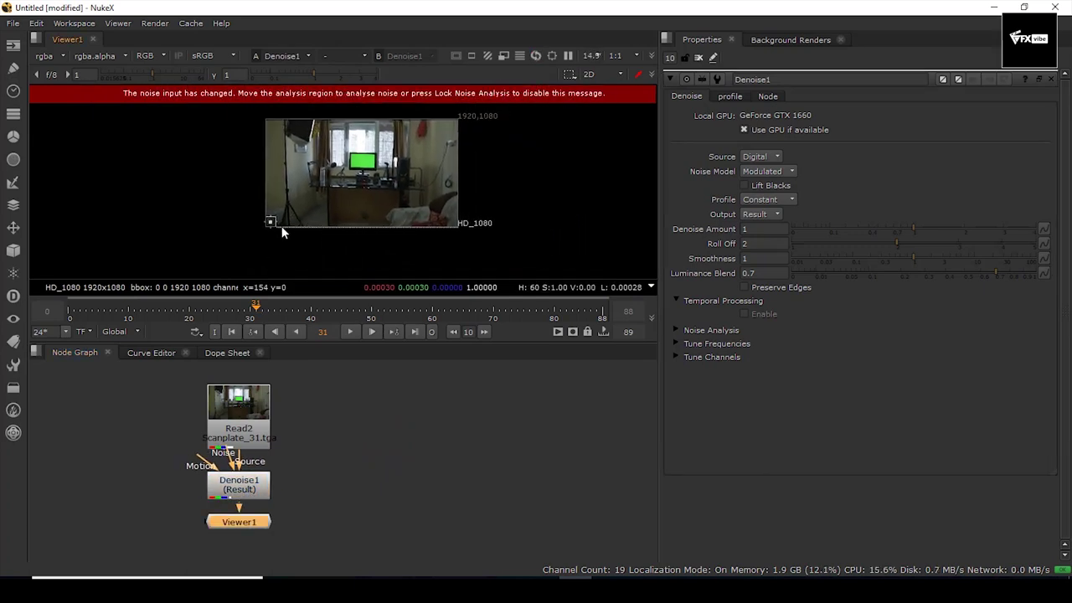
left_click_drag(318, 151, 157, 250)
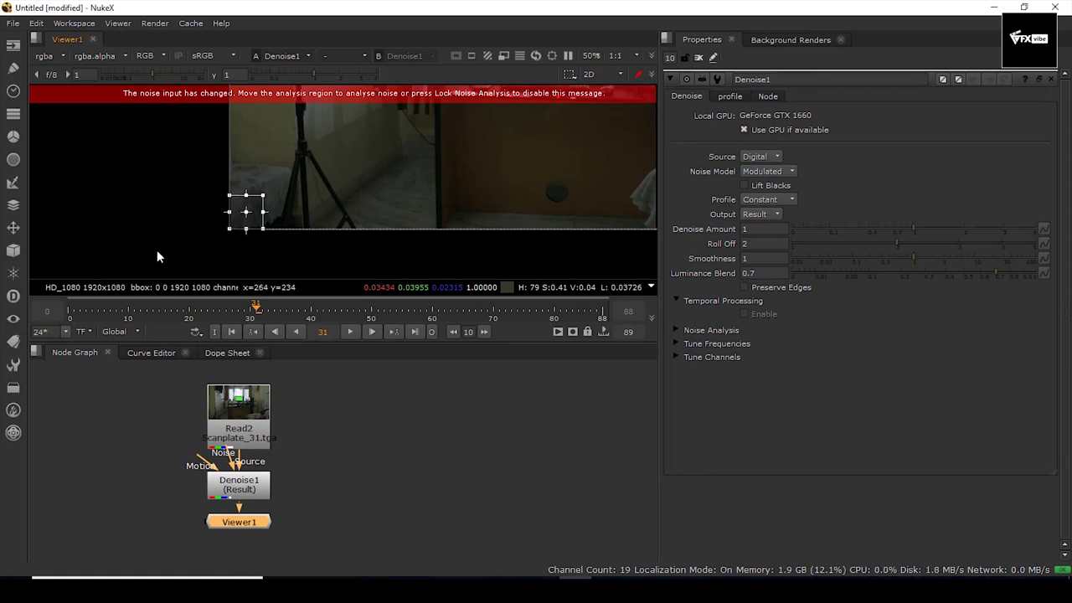
left_click_drag(400, 200, 378, 195)
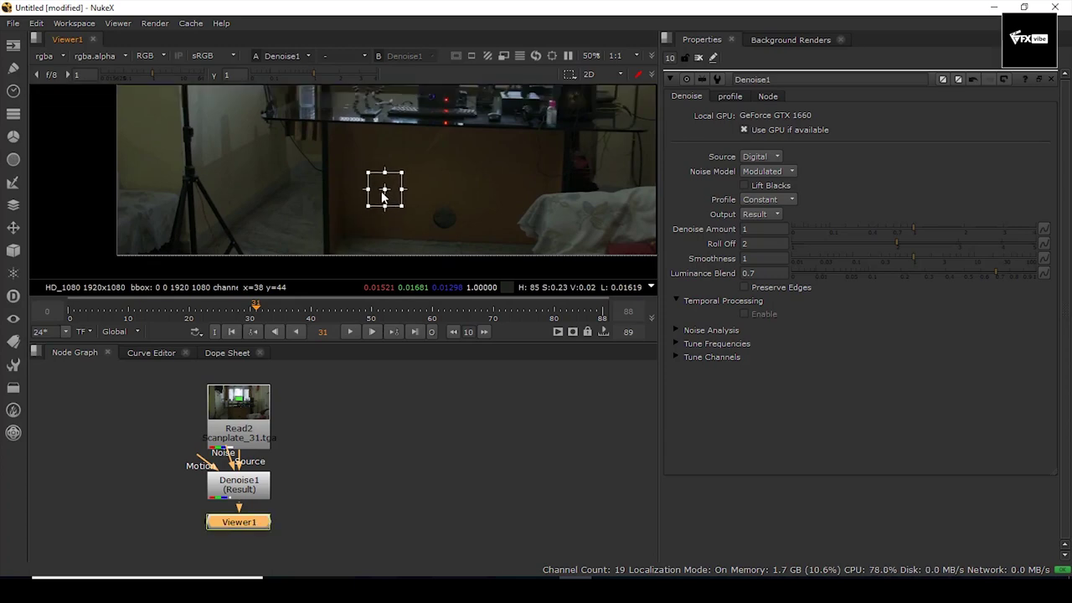
Step: Reposition the noise analysis region in the enlarged viewer, placing it on the upper-left part of the desk's front panel
scroll(415, 196, "up", 2)
key("space")
scroll(394, 315, "up", 2)
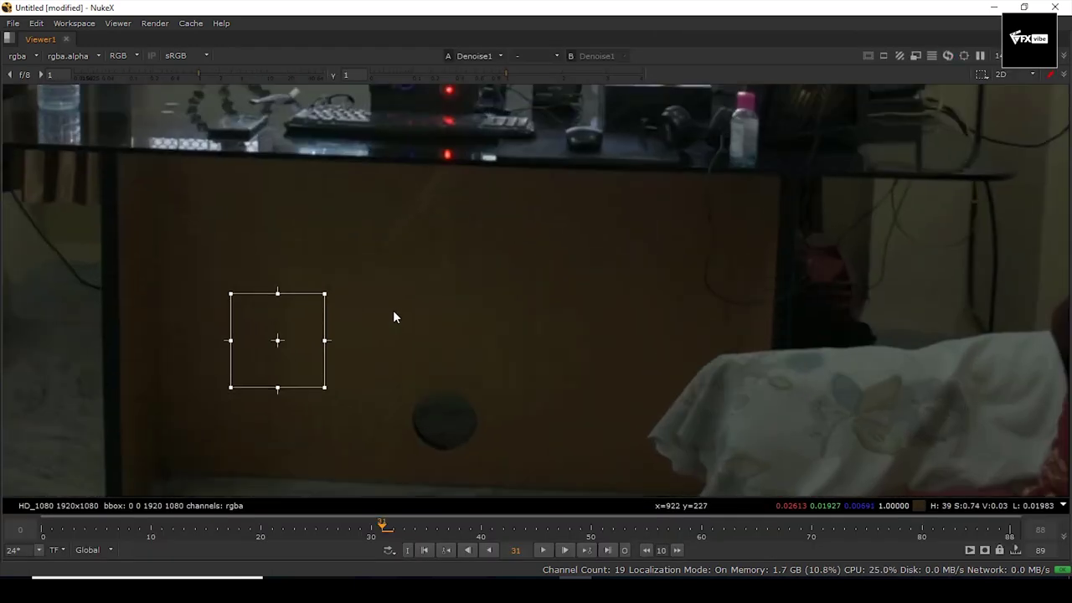
left_click_drag(350, 203, 633, 371)
left_click_drag(413, 233, 584, 338)
scroll(579, 340, "down", 2)
left_click_drag(425, 340, 333, 340)
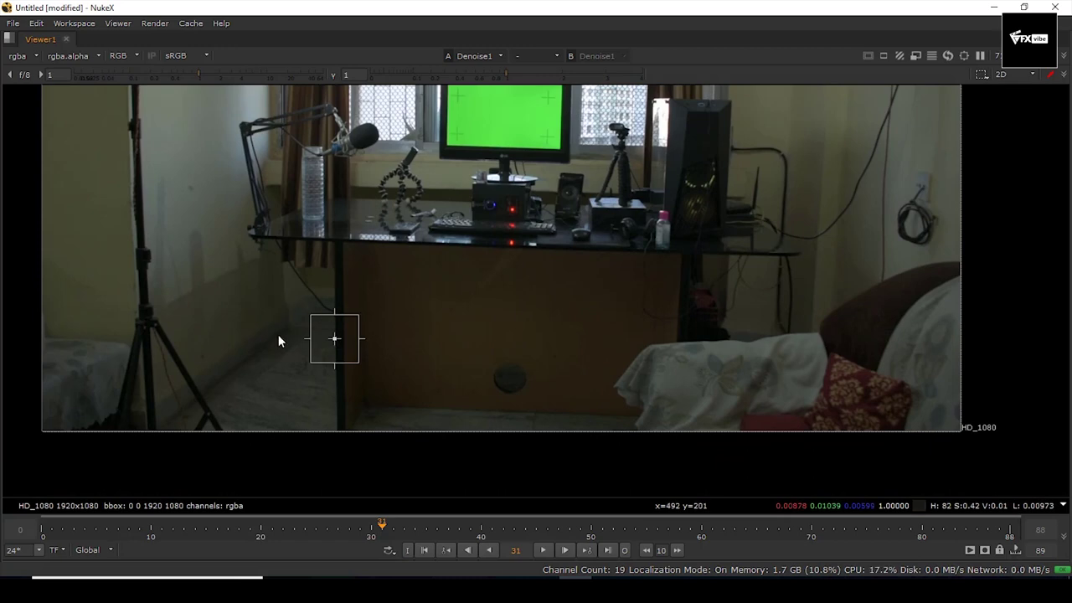
left_click_drag(335, 340, 403, 301)
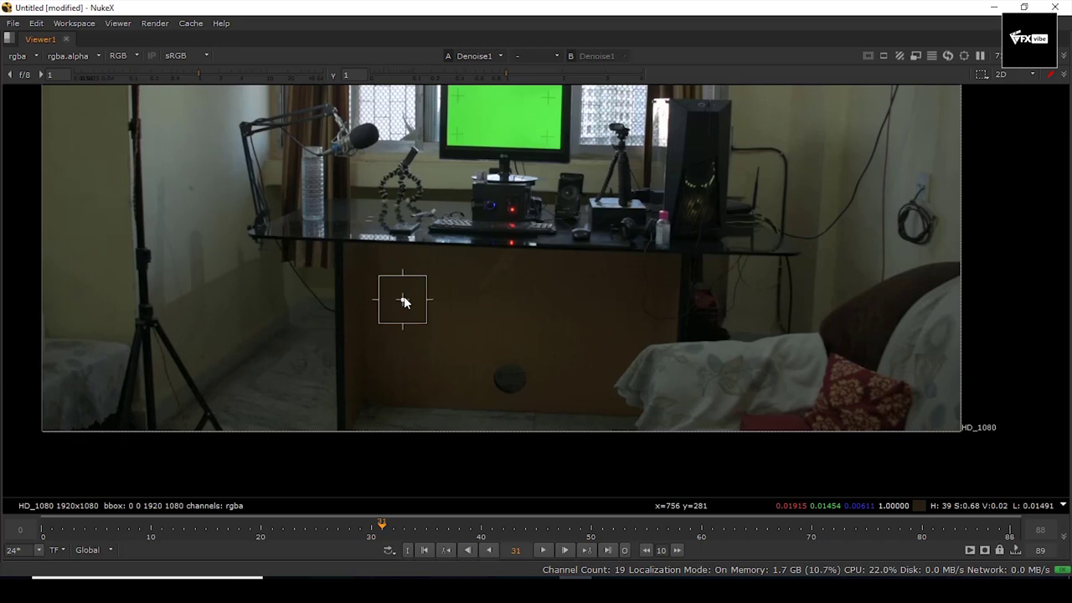
Step: Enlarge the noise analysis region toward its lower-right corner, keeping it within the flat front panel of the desk
scroll(404, 304, "up", 5)
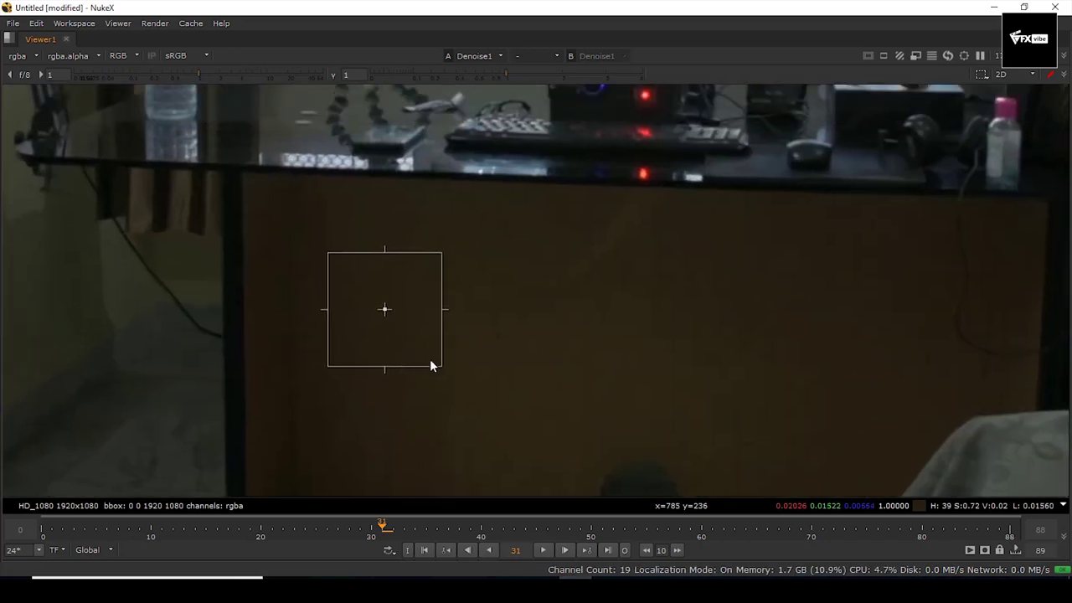
left_click_drag(440, 368, 536, 424)
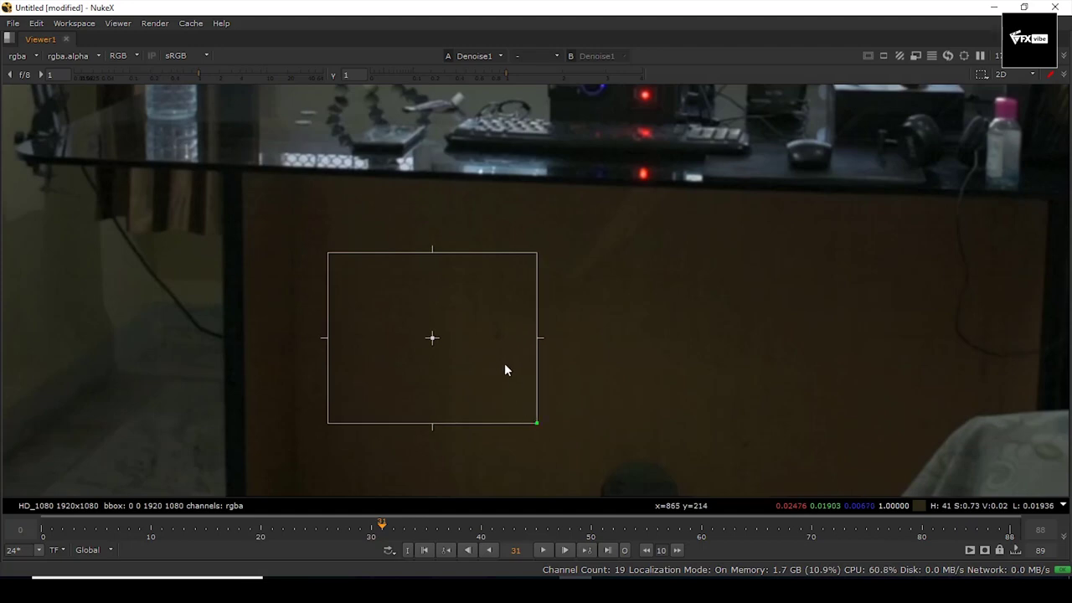
scroll(507, 373, "down", 5)
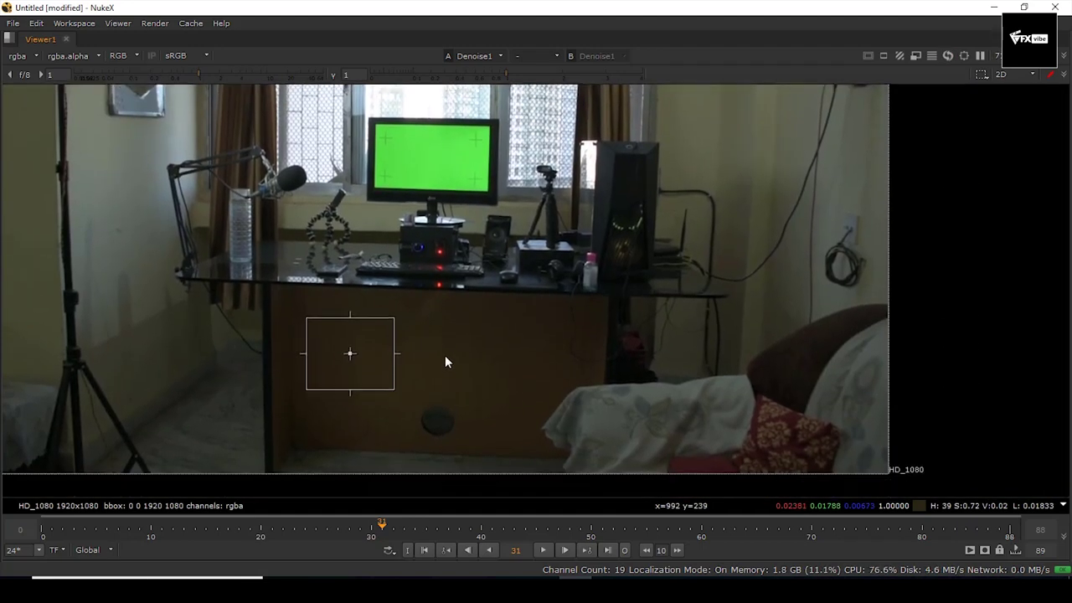
Step: Compare the blue channel of the Denoise result with the original Read2 plate around the analysis region
key("b")
scroll(352, 359, "up", 5)
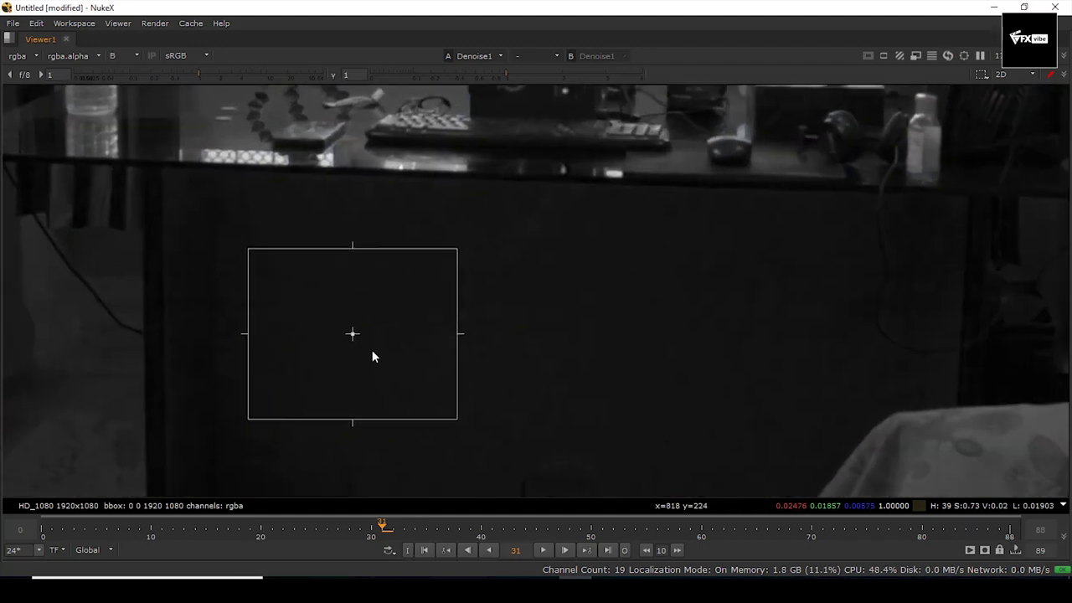
key("space")
scroll(370, 223, "down", 4)
left_click_drag(370, 222, 347, 250)
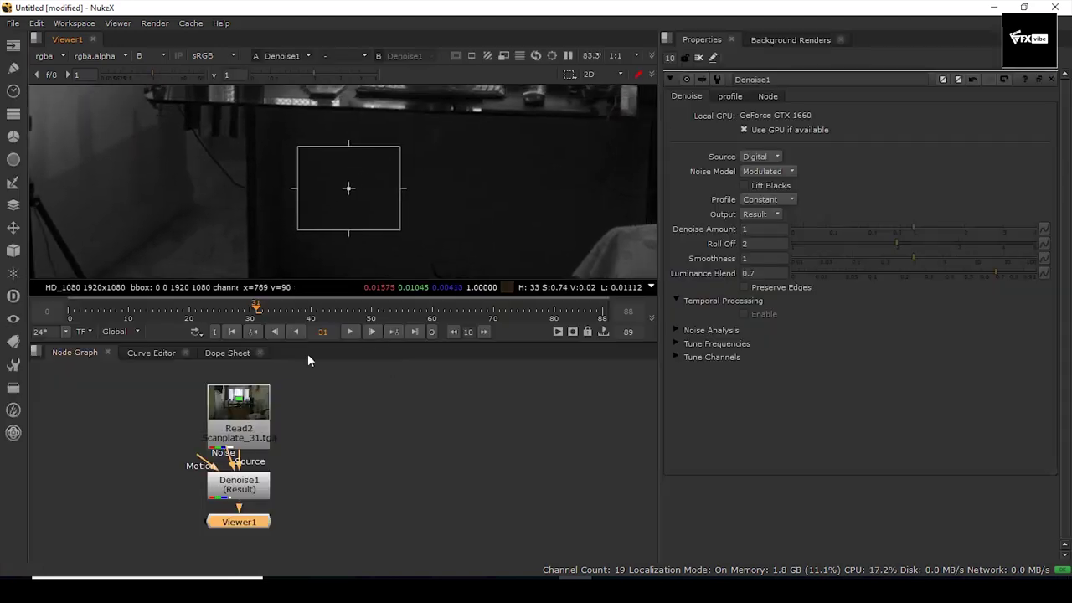
left_click(246, 425)
key("1")
scroll(344, 230, "up", 5)
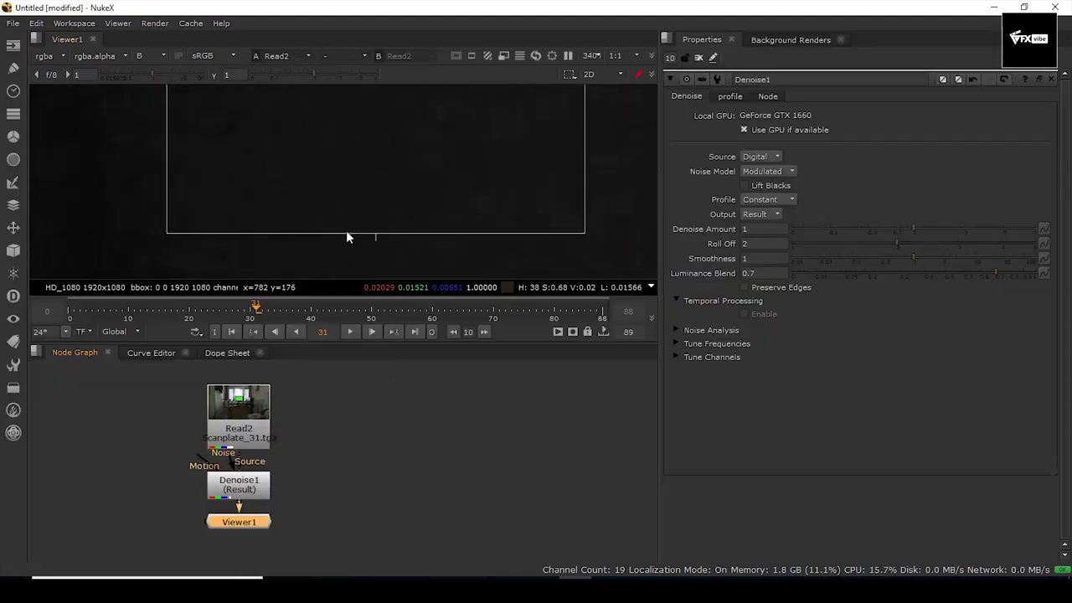
Step: Switch the enlarged viewer between the original and denoised plates and examine blue-channel noise across the desk's front panel
key("space")
key("space")
double_click(257, 482)
key("space")
scroll(411, 275, "up", 3)
key("1")
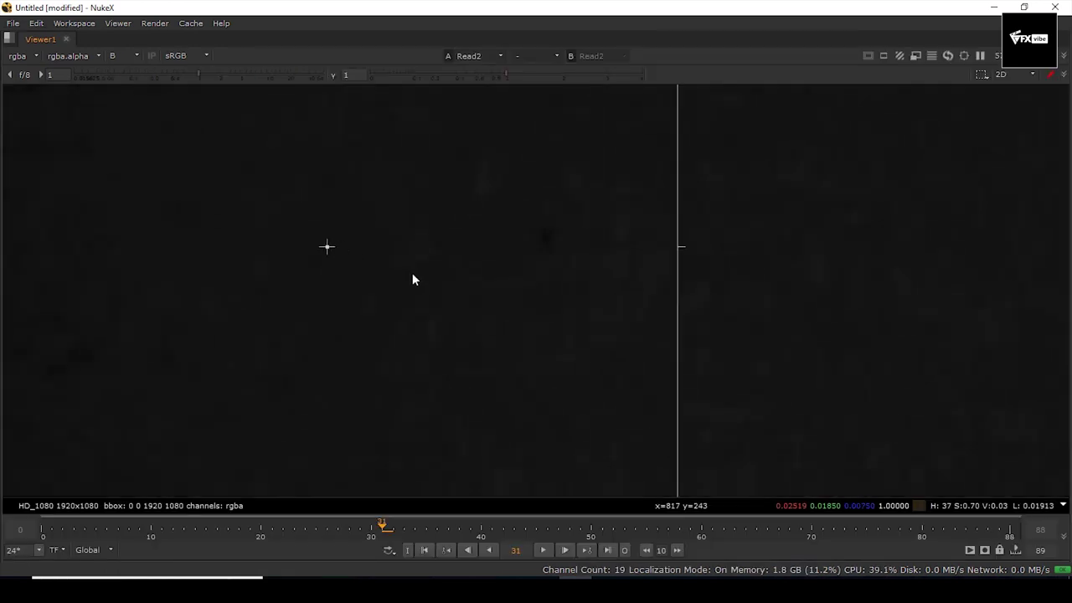
key("2")
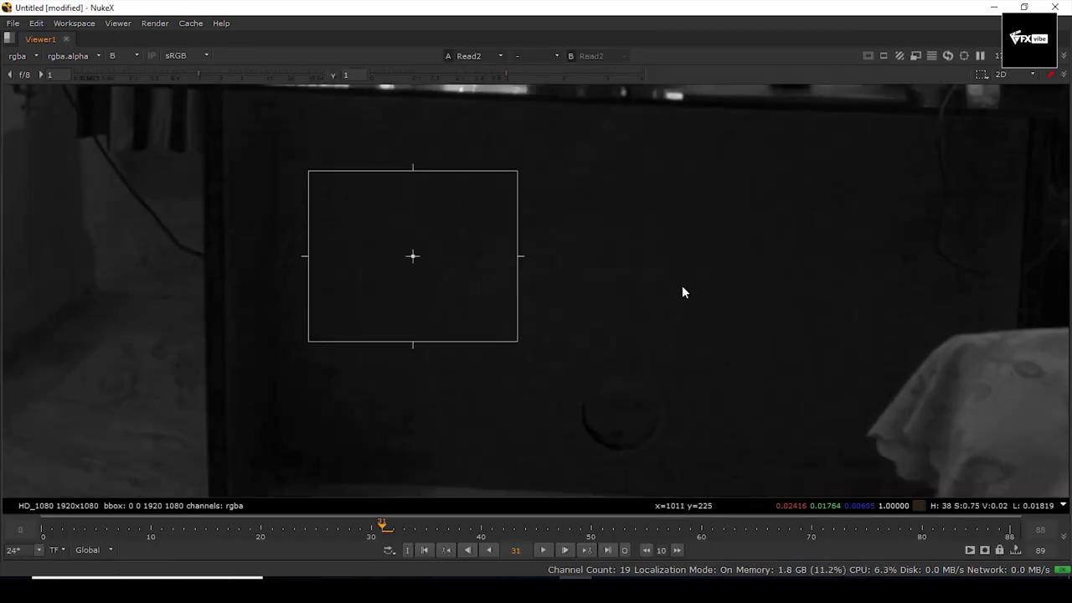
left_click_drag(681, 290, 376, 389)
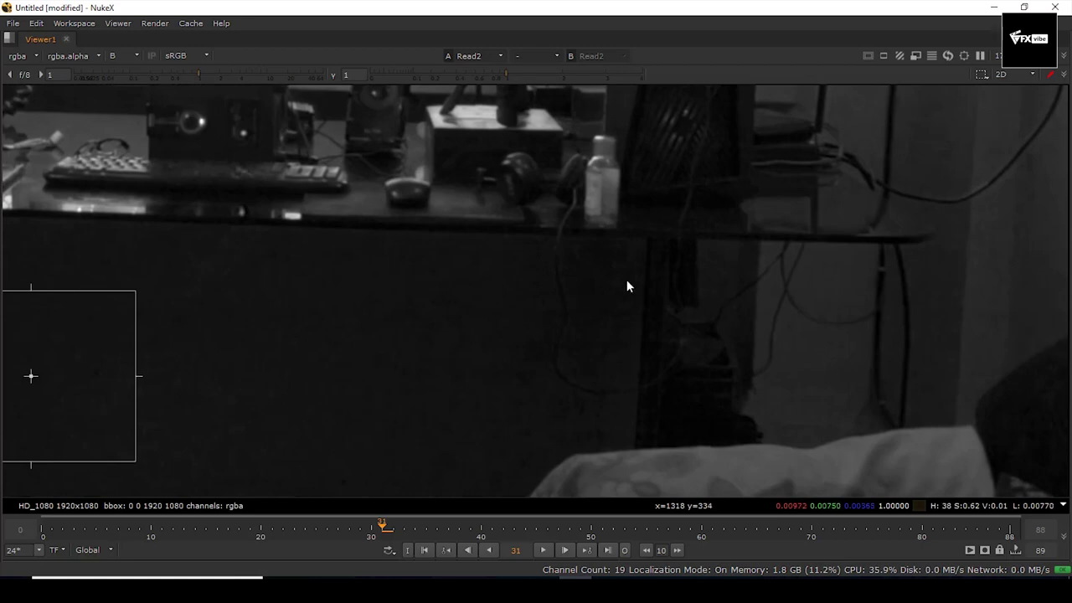
Step: Switch repeatedly between the denoised and original plates, examining blue-channel noise around the bottle and the desk's right end
key("1")
key("2")
key("1")
key("2")
key("1")
key("2")
key("1")
scroll(449, 311, "down", 3)
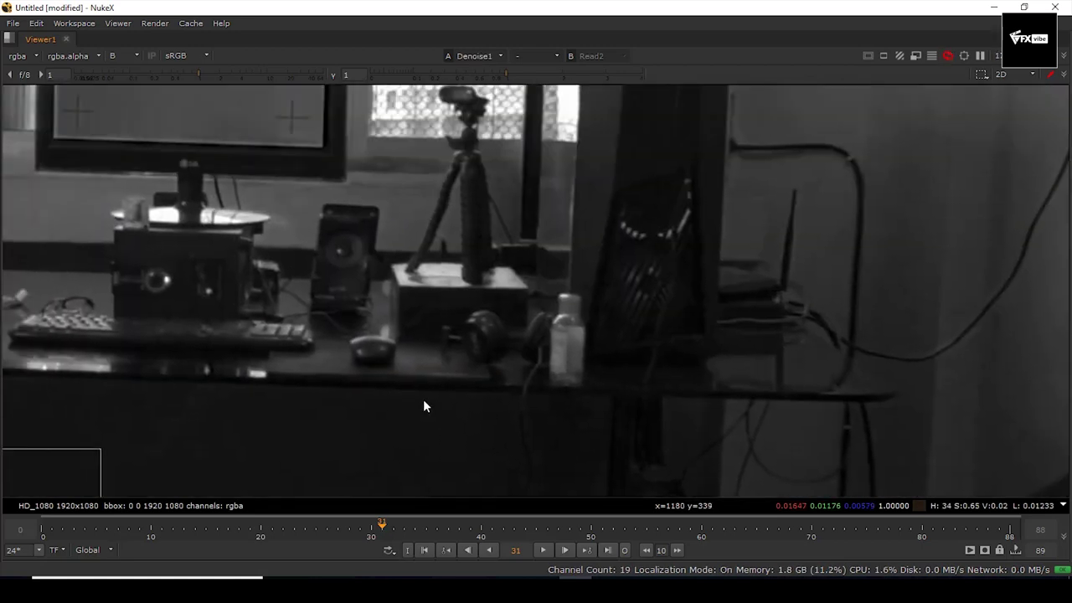
Step: Compare blue-channel noise on the monitor's green screen between the original Read2 plate and the Denoise result
scroll(359, 357, "up", 4)
scroll(321, 335, "up", 3)
key("2")
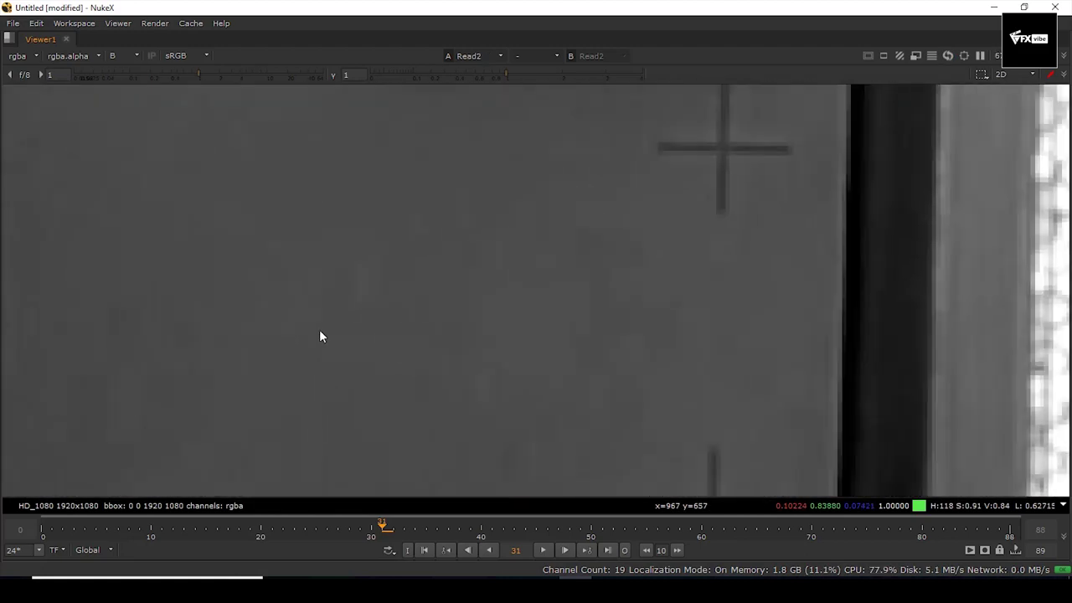
key("1")
scroll(343, 332, "down", 5)
left_click_drag(386, 297, 409, 383)
key("2")
Step: Compare blue-channel noise on the wall, cables and sofa beside the desk between the denoised and original plates
scroll(564, 359, "up", 3)
scroll(514, 318, "up", 2)
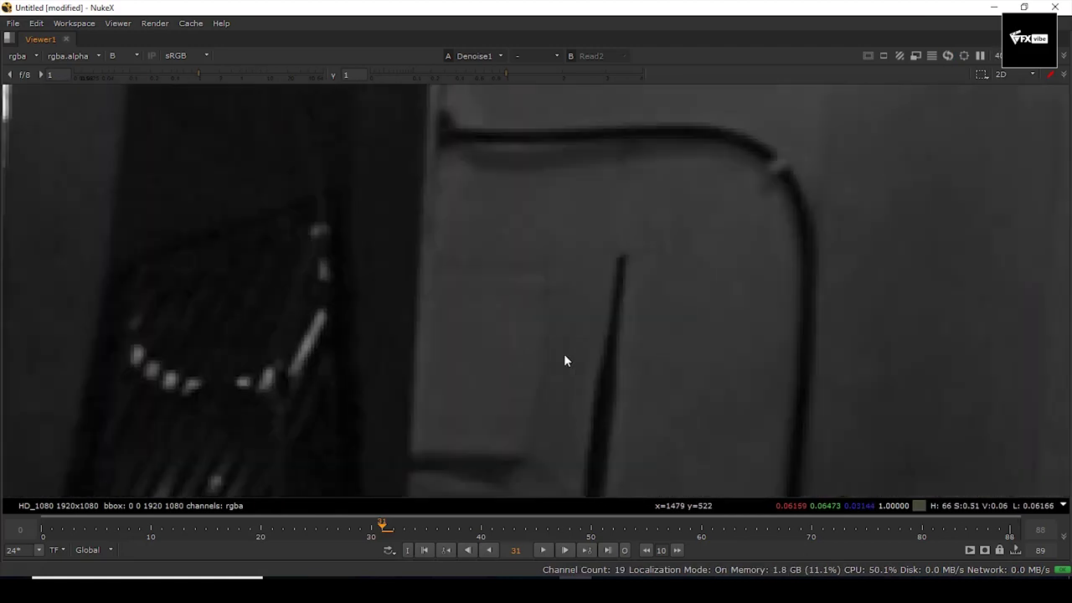
key("1")
scroll(388, 234, "down", 4)
scroll(484, 387, "up", 3)
scroll(483, 387, "up", 2)
key("2")
scroll(461, 399, "down", 3)
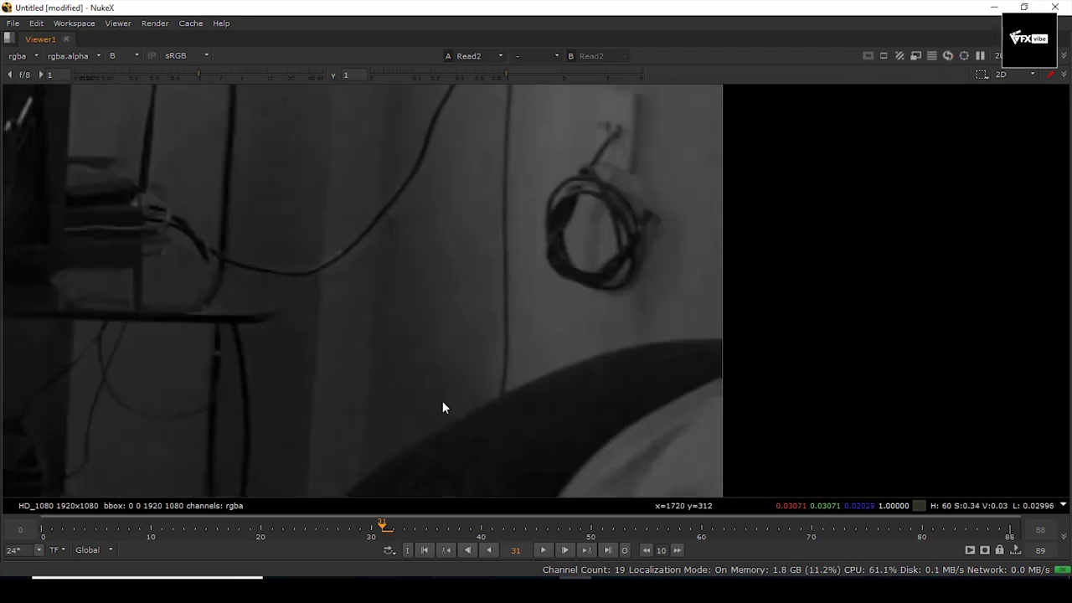
scroll(421, 344, "up", 4)
key("1")
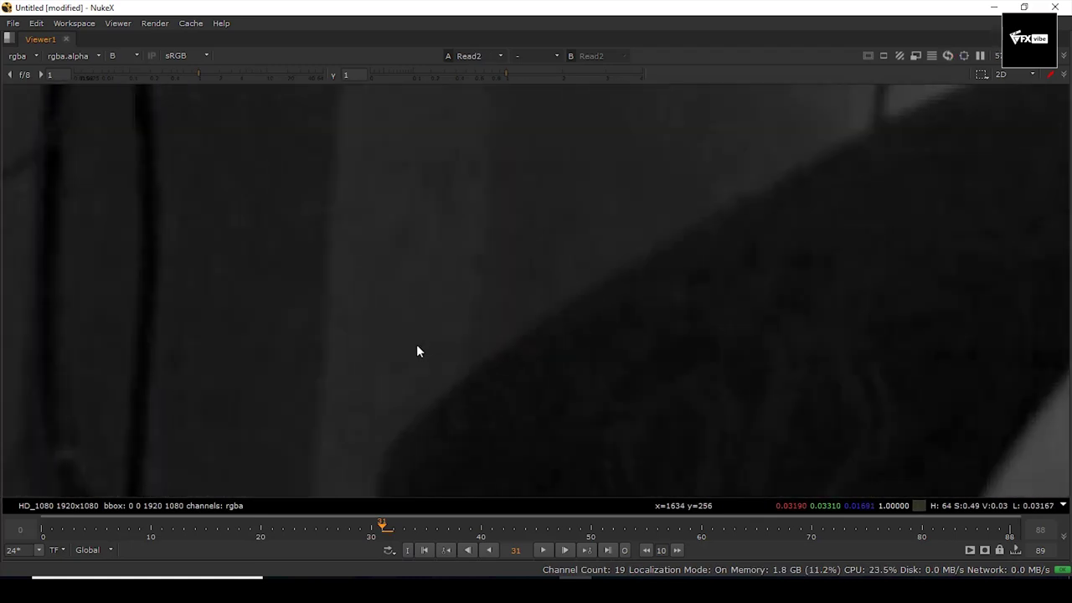
key("space")
key("2")
scroll(409, 216, "down", 5)
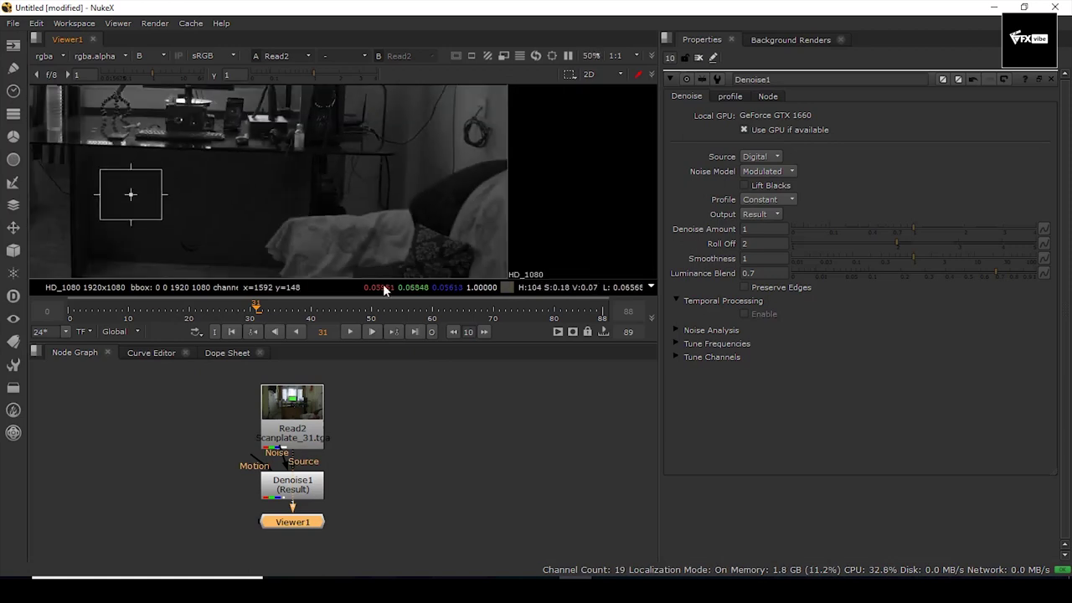
scroll(355, 194, "down", 1)
scroll(382, 232, "up", 2)
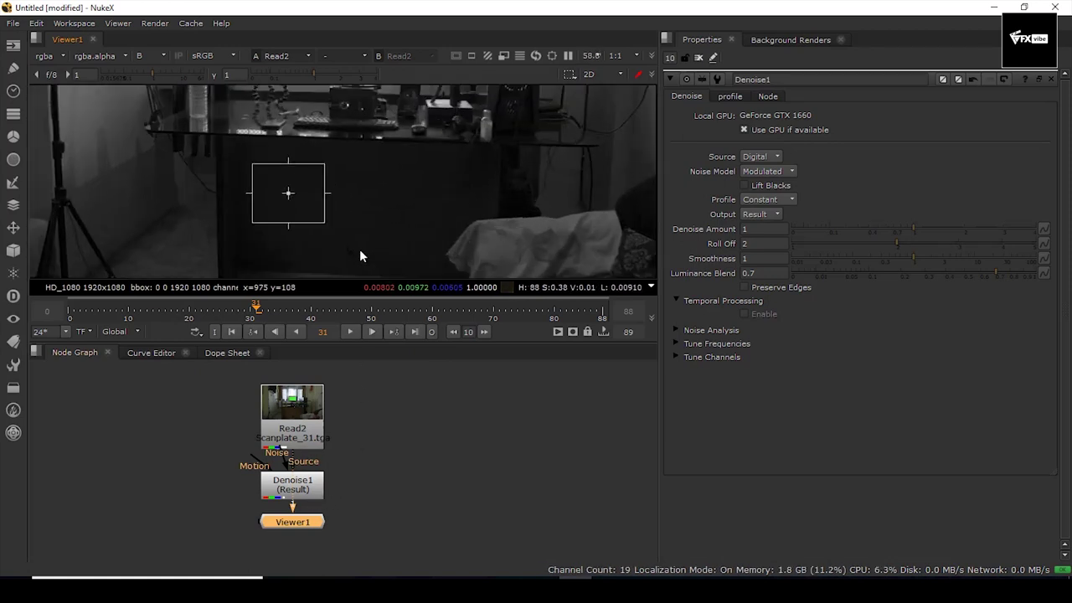
left_click_drag(371, 215, 366, 234)
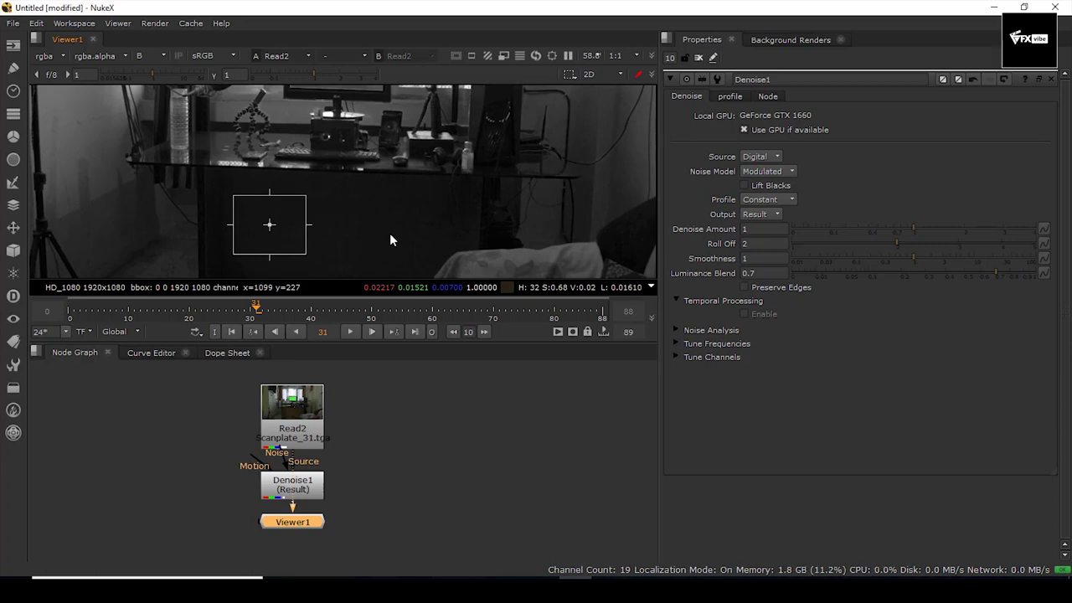
key("space")
scroll(526, 263, "down", 5)
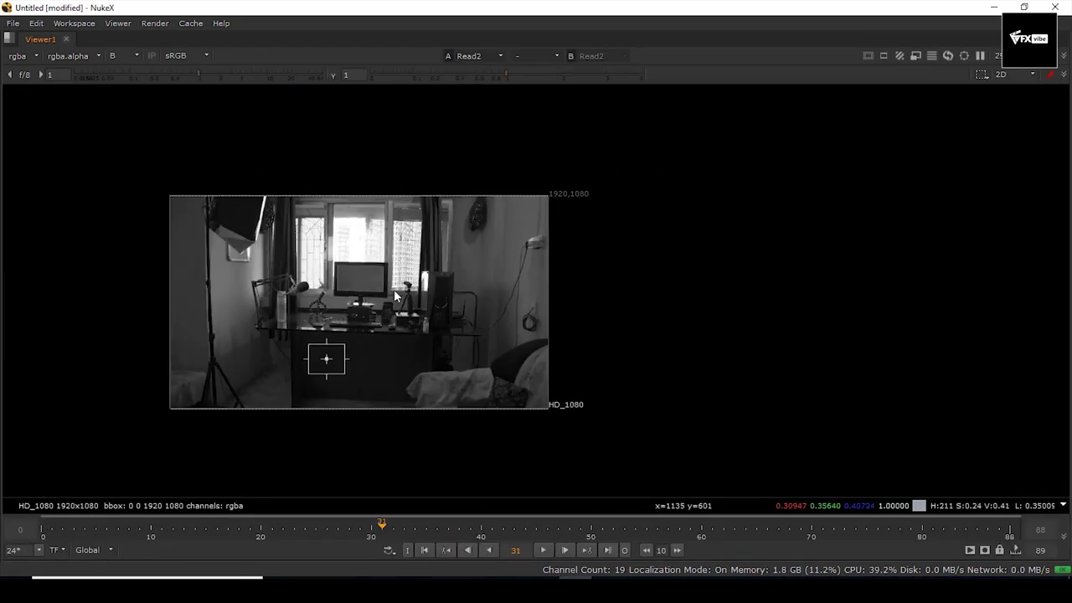
scroll(416, 339, "up", 6)
scroll(416, 338, "down", 2)
key("space")
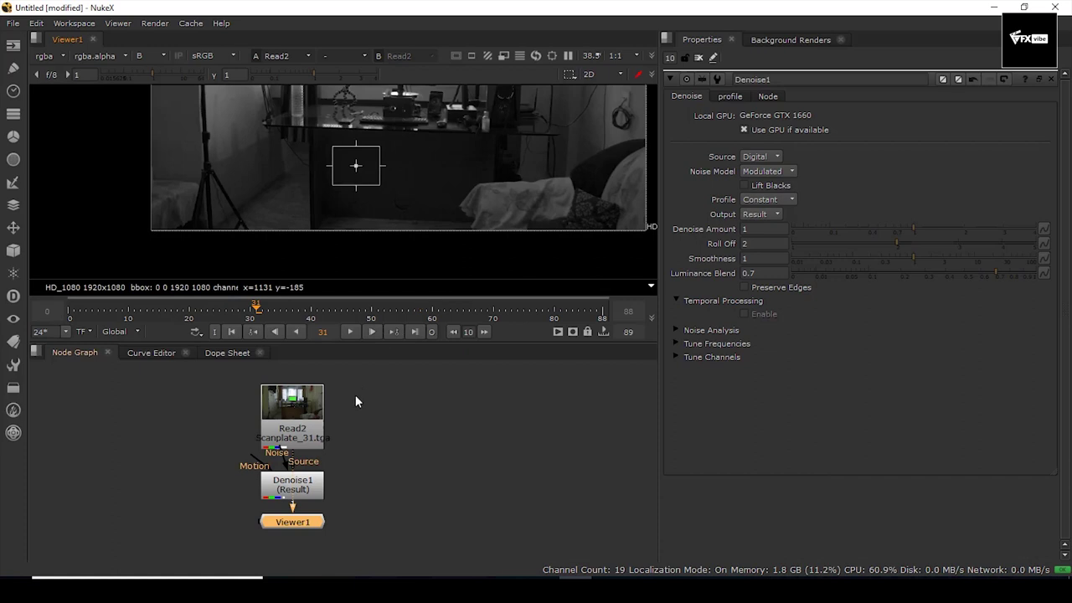
Step: Play the original plate's blue channel from the first frame, then stop and return to frame 0
left_click(231, 331)
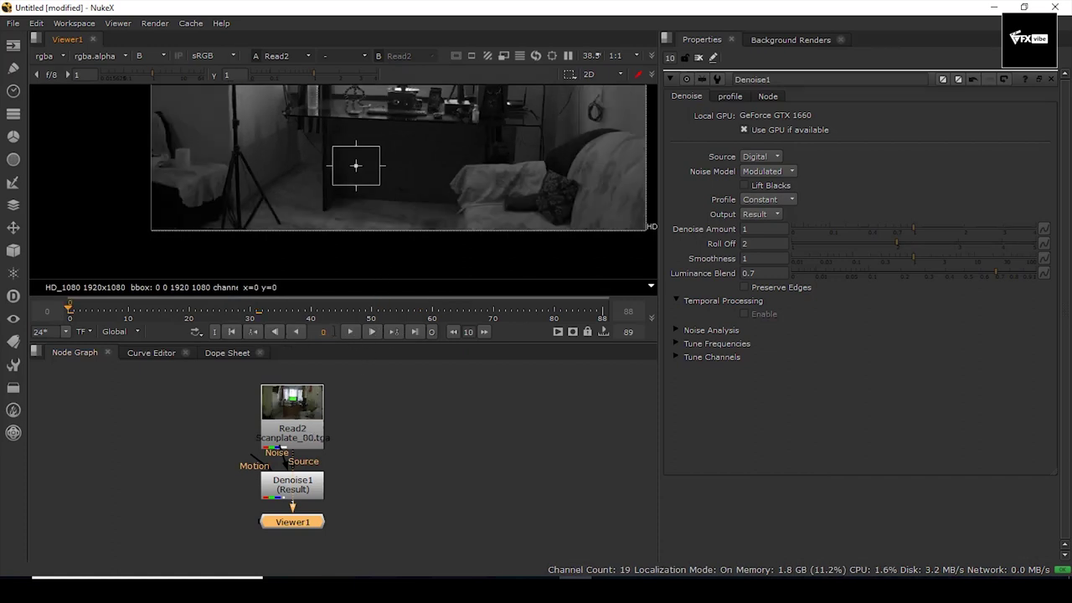
left_click(350, 332)
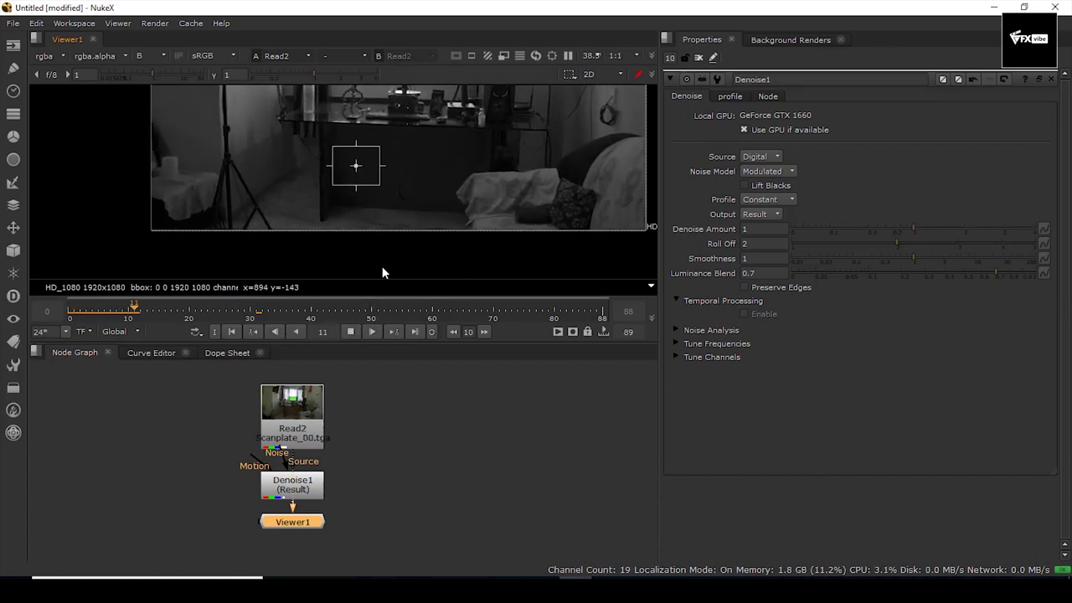
left_click(350, 331)
left_click(224, 334)
scroll(353, 206, "down", 2)
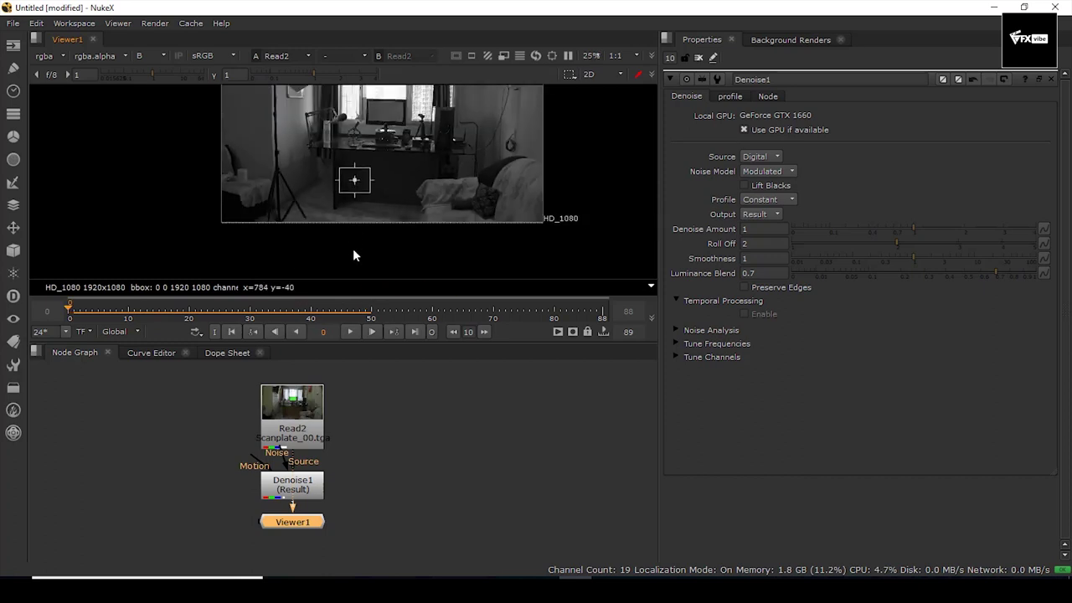
Step: Tidy the node graph by aligning Denoise1 under Read2 and moving Viewer1 to the left of Denoise1
mouse_move(302, 418)
left_mouse_down()
mouse_move(301, 457)
mouse_move(304, 414)
left_mouse_up()
left_click_drag(294, 480, 294, 443)
left_click_drag(295, 519, 154, 436)
scroll(286, 452, "up", 2)
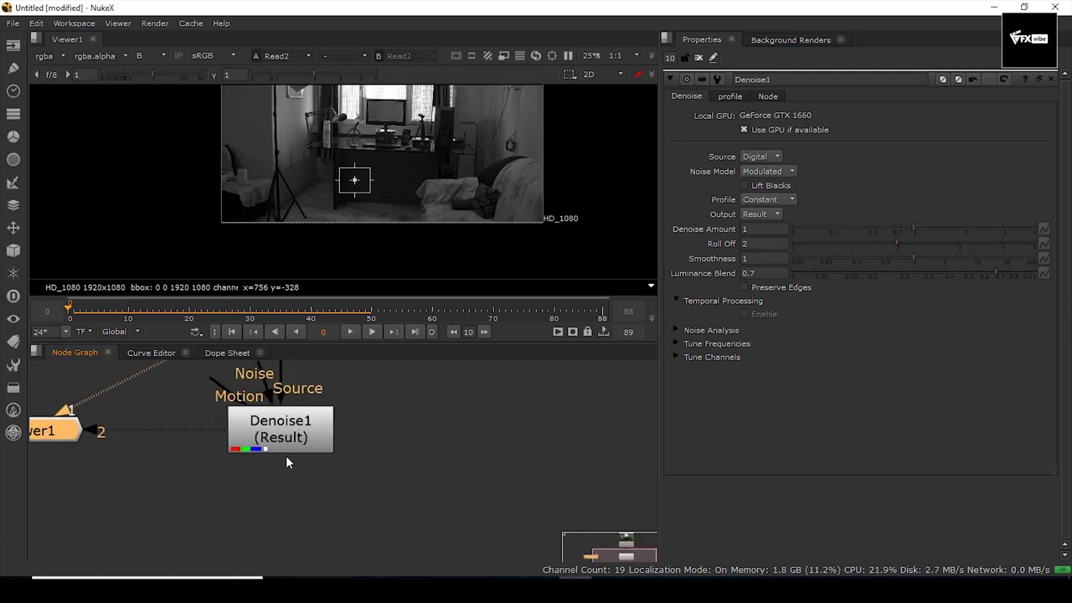
Step: Add a Write node to the output of Denoise1 and place it directly below
left_click(282, 462)
scroll(302, 494, "down", 3)
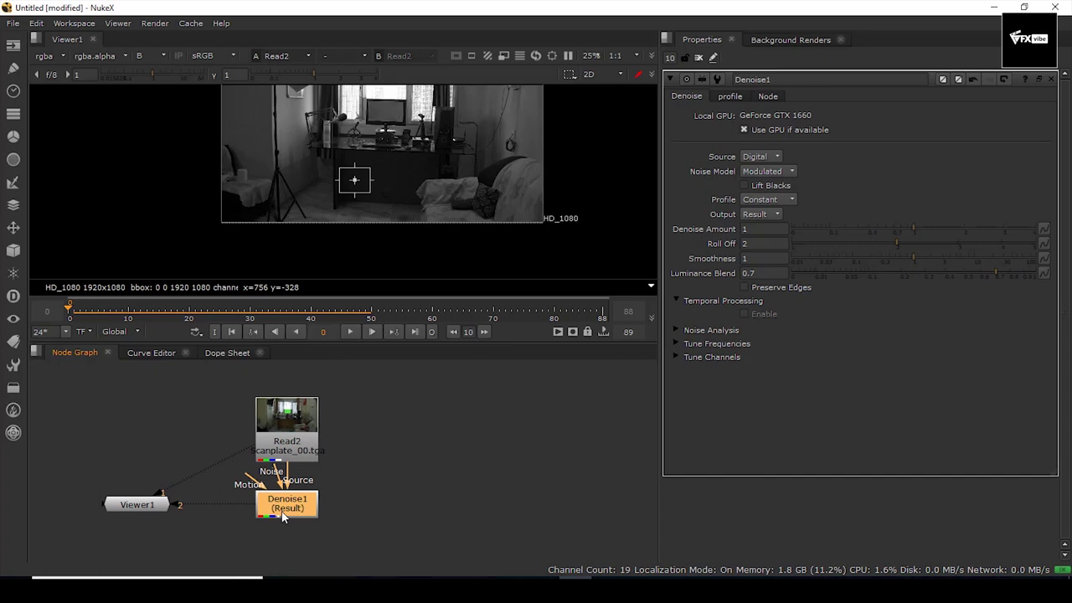
key("w")
left_click_drag(285, 546, 285, 556)
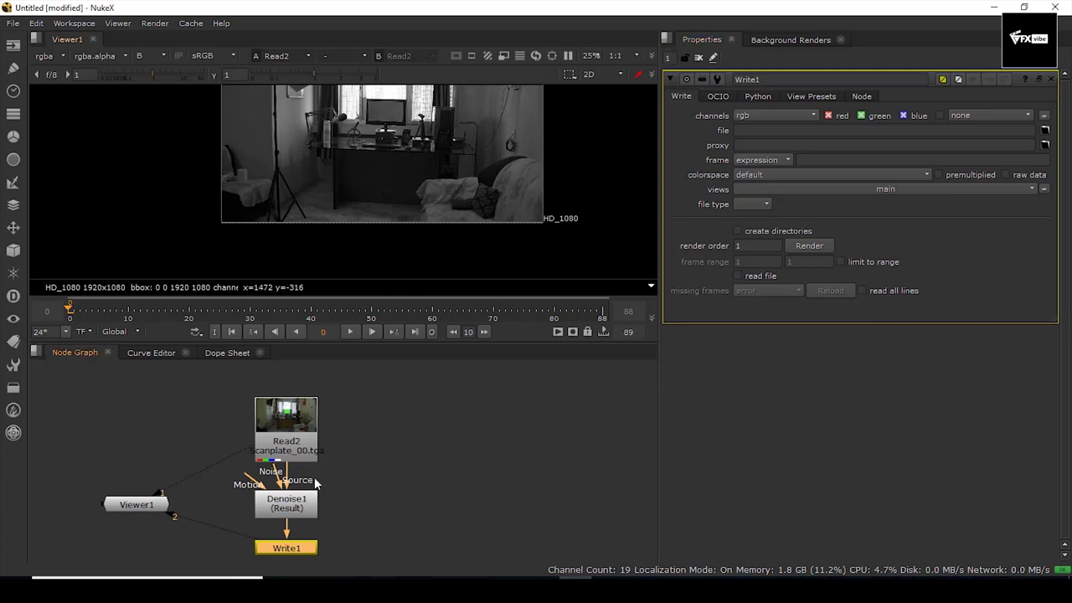
scroll(282, 508, "down", 2)
Step: Browse for the Write node's output location in NUKE 201/NKE201_Part 1 and create a folder there named Denoise_Seuence
left_click(1044, 131)
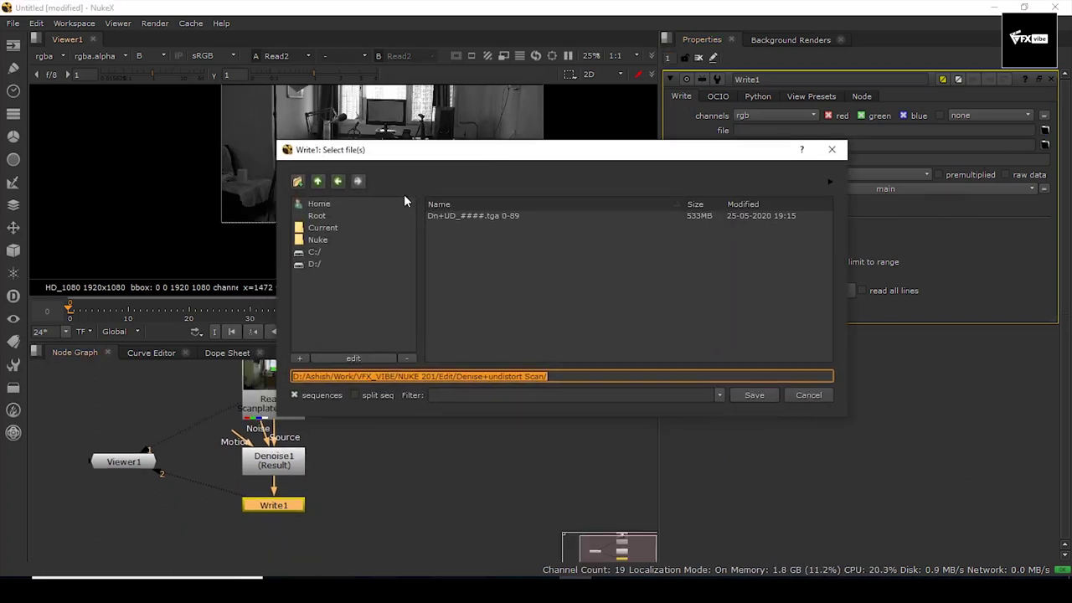
left_click(318, 182)
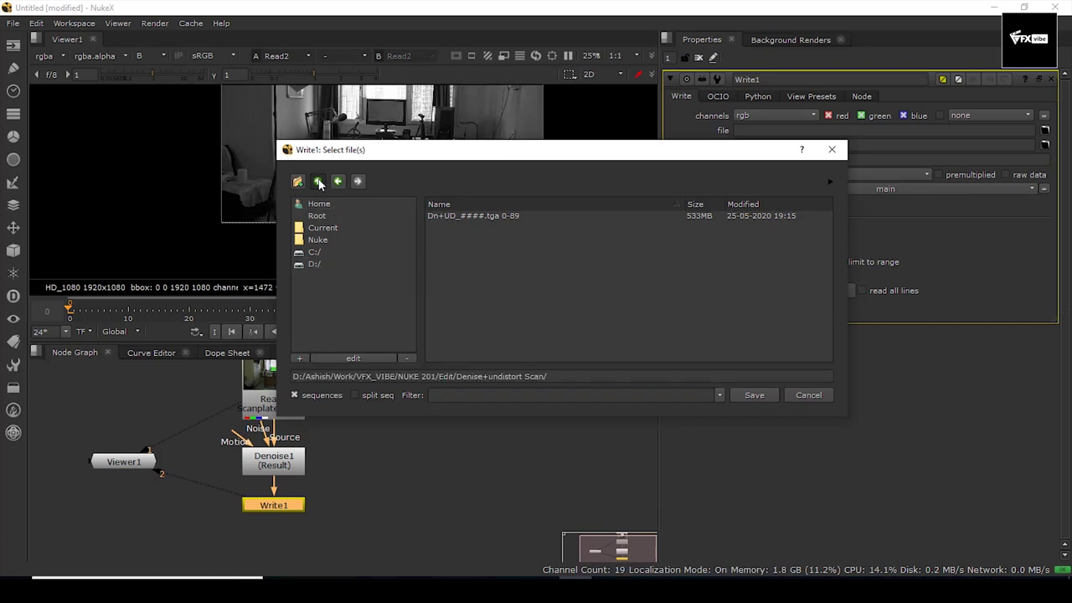
left_click(318, 183)
left_click(318, 183)
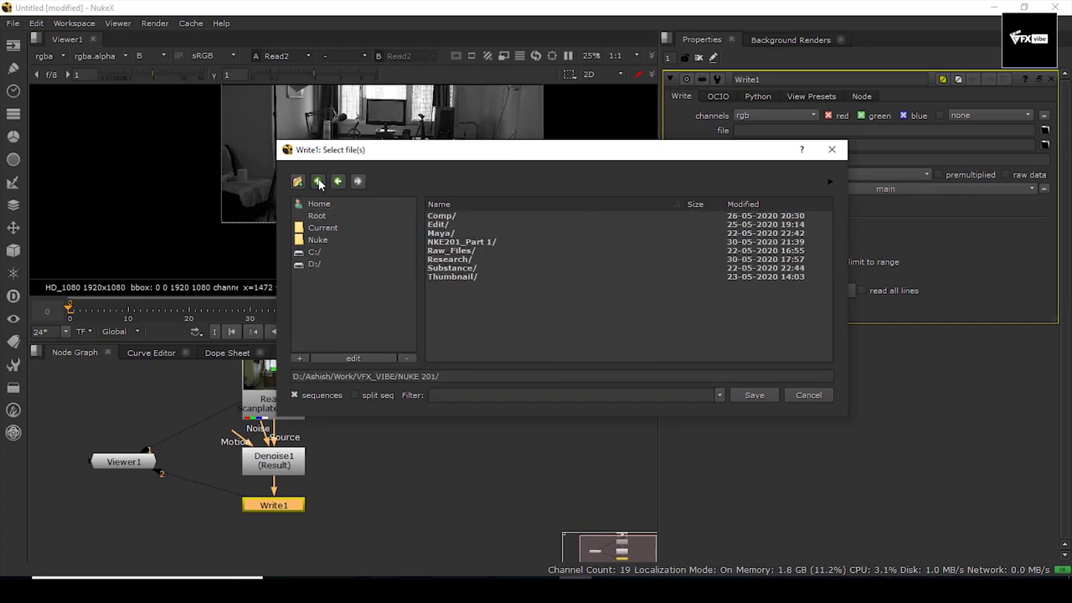
double_click(479, 241)
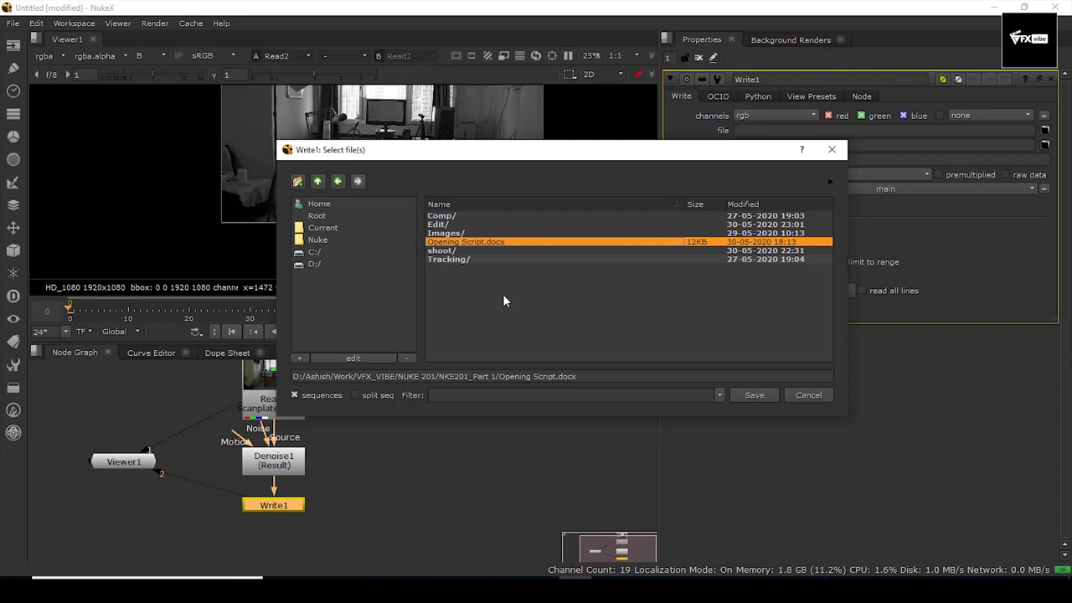
left_click(297, 181)
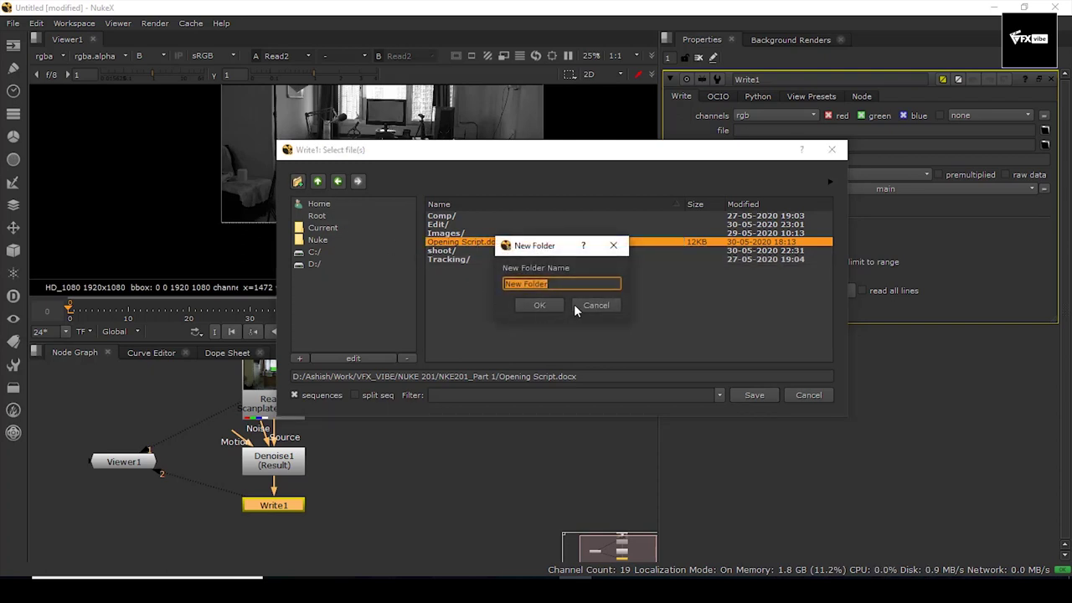
type("Denoise_Seuence")
key("Return")
Step: Name the Write output DN_####.tga in the Denoise_Seuence folder and set the TARGA compression to none
left_click(594, 374)
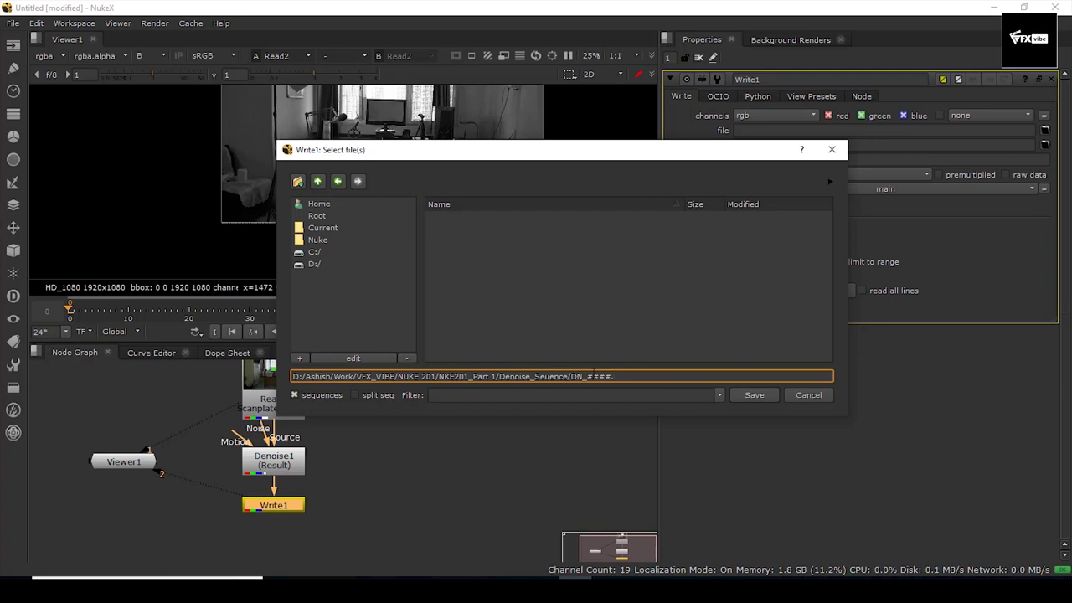
left_click(754, 395)
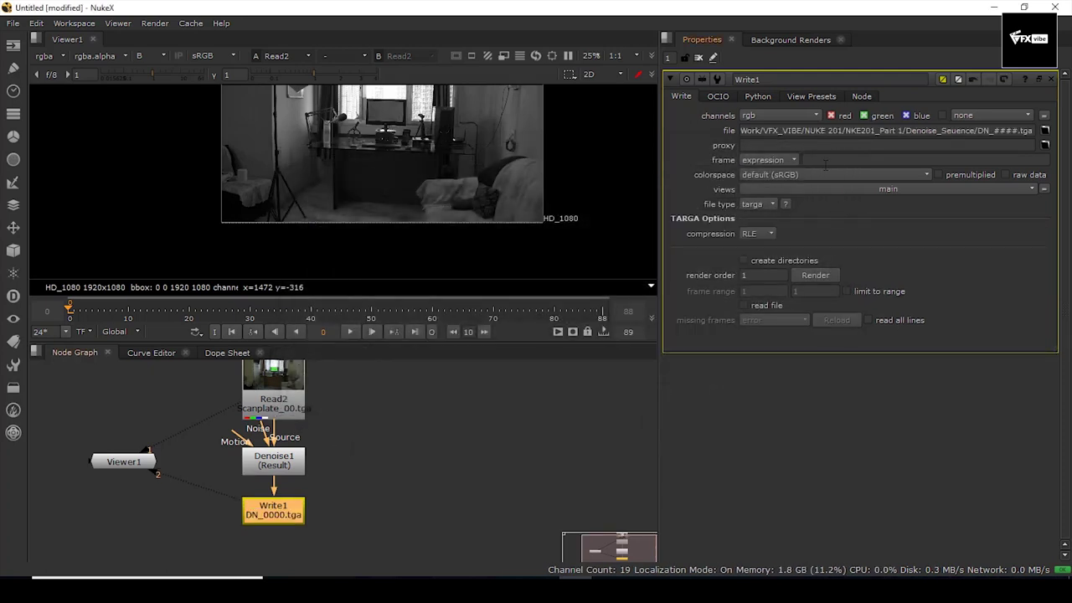
left_click(763, 245)
Step: Choose the frame range and render the denoised sequence from the Write node
left_click(814, 275)
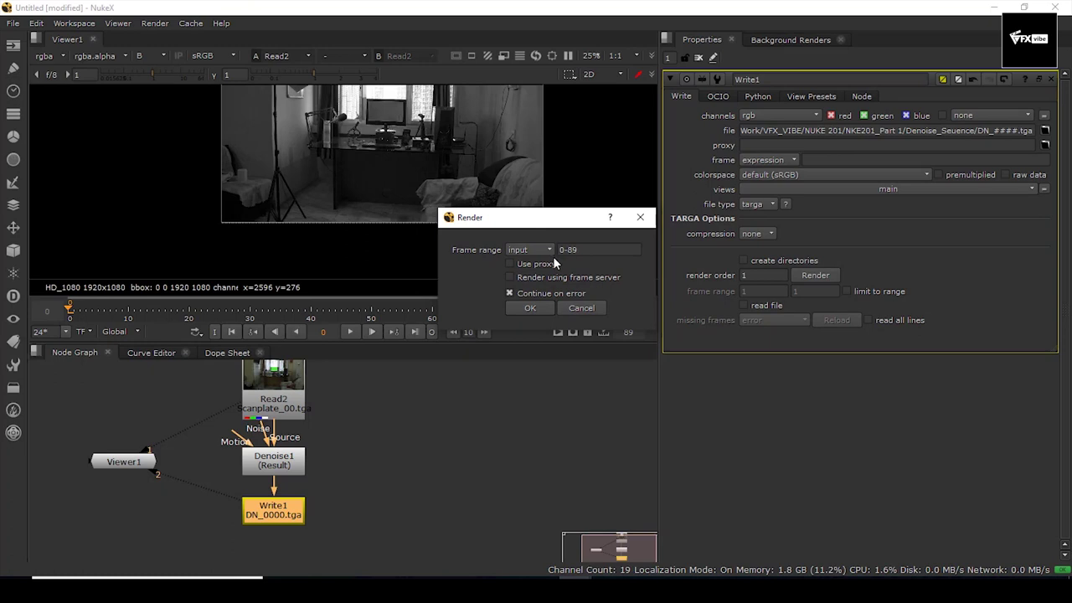
left_click(533, 265)
left_click(534, 307)
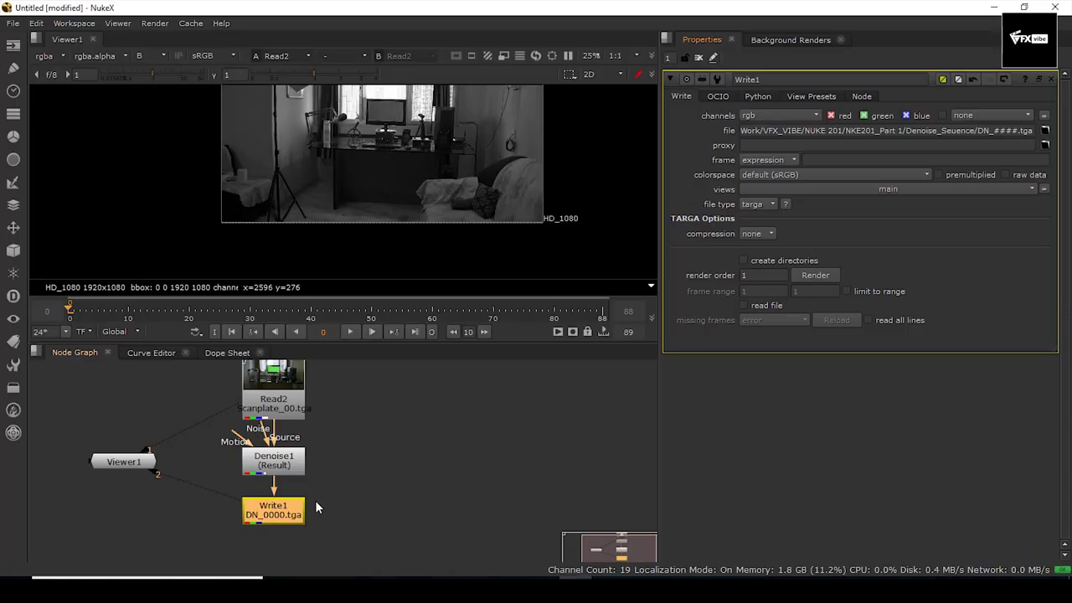
Step: Load the rendered DN_####.tga sequence into a new Read node and place it to the right of the denoise branch
key("r")
left_click(434, 238)
key("Return")
left_click_drag(303, 519, 446, 423)
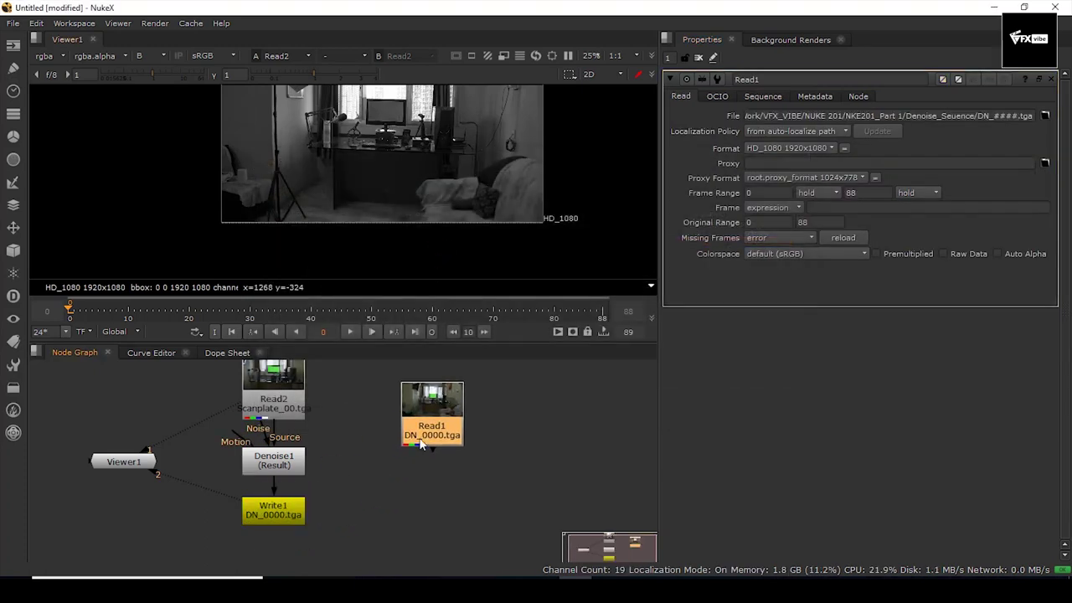
Step: Move Viewer1 to the right of the denoise branch and put a Backdrop behind Read2, Denoise1 and Write1
scroll(333, 420, "down", 2)
left_click_drag(212, 369, 342, 546)
left_click_drag(159, 462, 485, 520)
left_click_drag(208, 358, 345, 548)
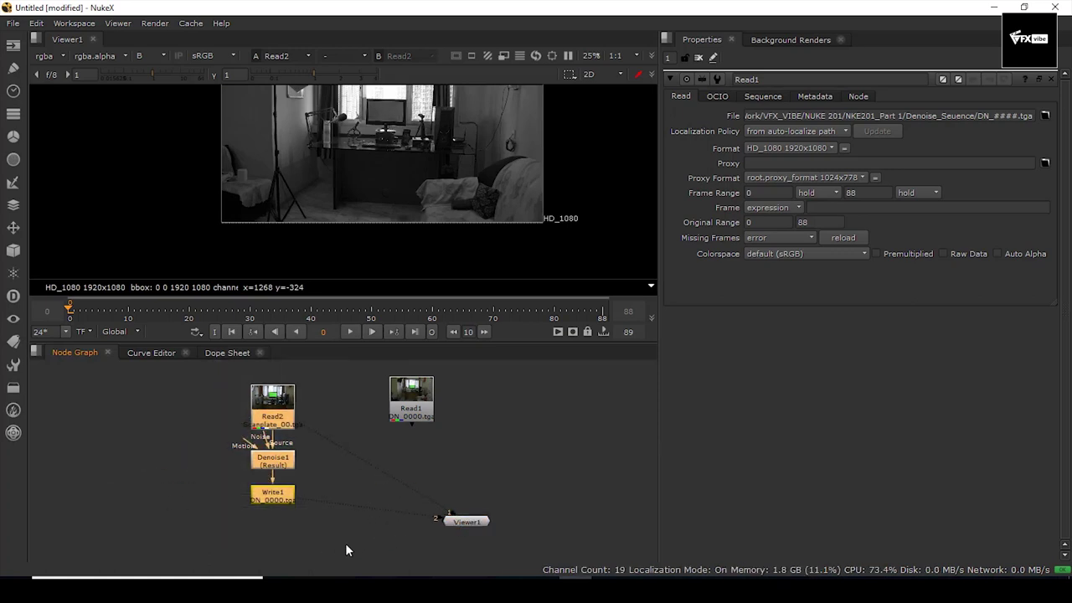
left_click(13, 390)
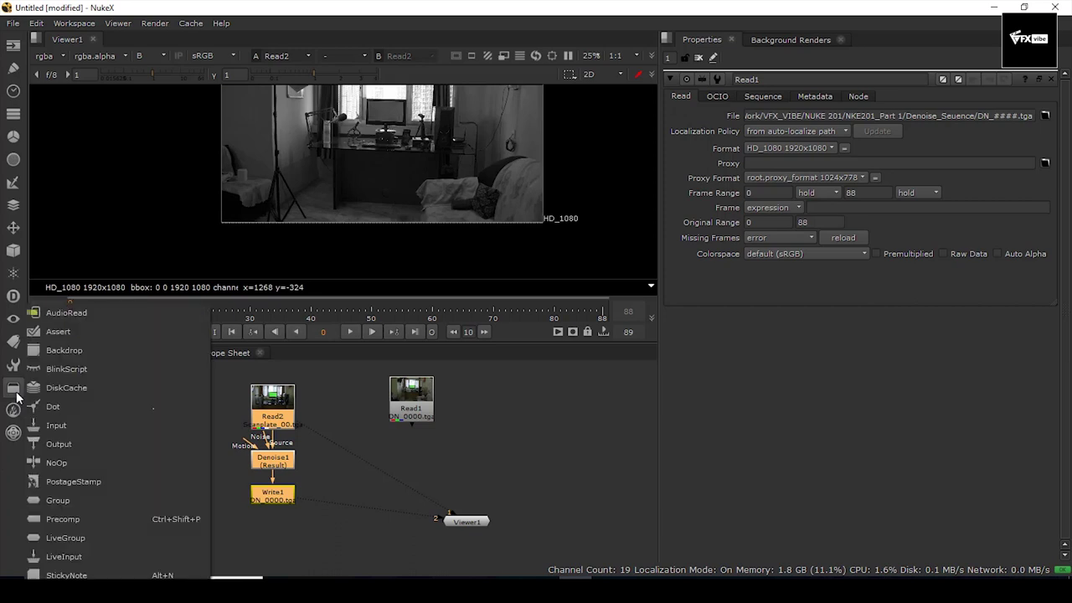
left_click(71, 352)
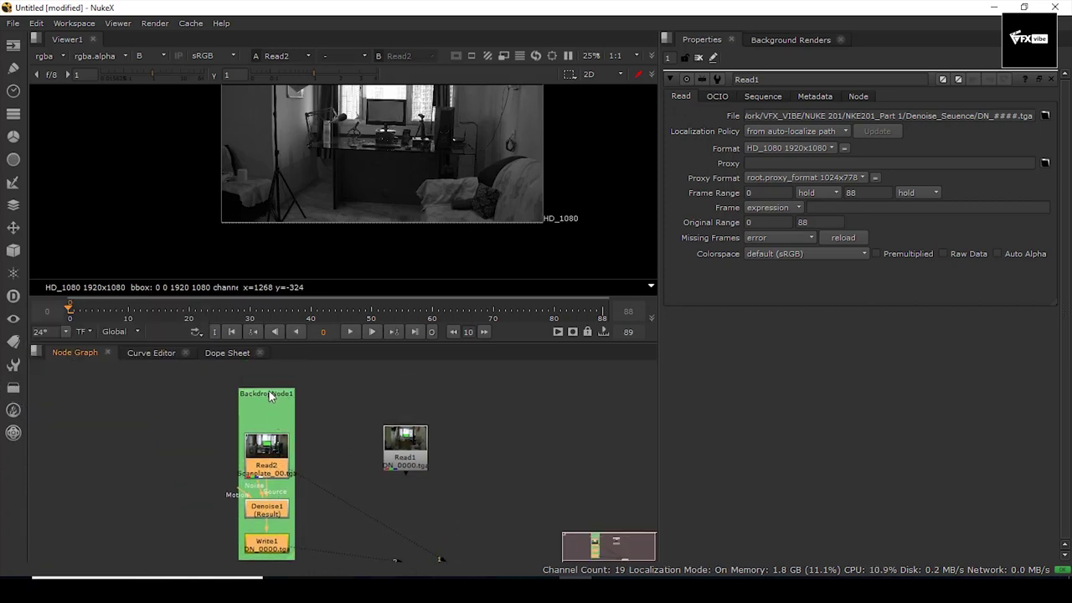
Step: Label the backdrop Denoised, widen it to contain the label, and move it with its nodes farther left
double_click(267, 391)
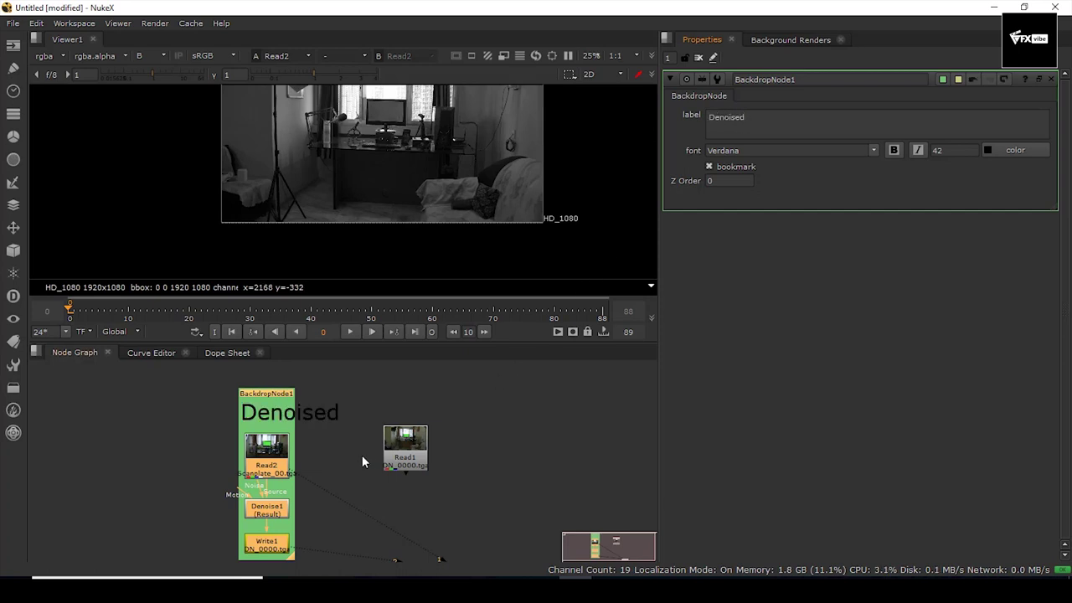
left_click_drag(346, 454, 301, 407)
left_click_drag(246, 507, 321, 527)
left_click_drag(228, 407, 149, 408)
Step: Disable the nodes inside the Denoised backdrop and connect the rendered sequence's Read node to the viewer
scroll(259, 446, "down", 3)
key("d")
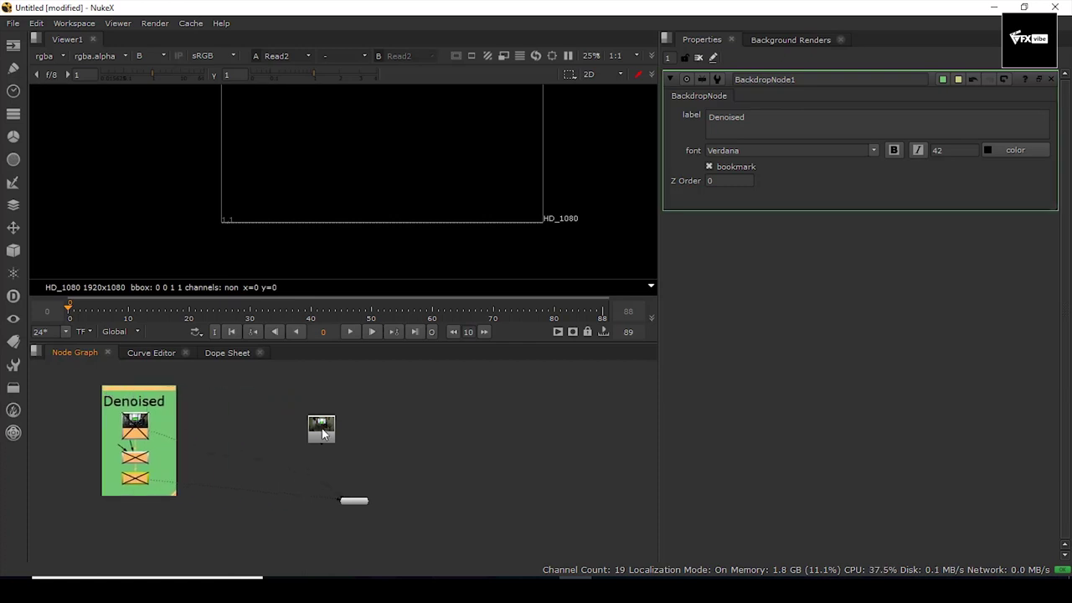
left_click_drag(322, 433, 334, 412)
key("1")
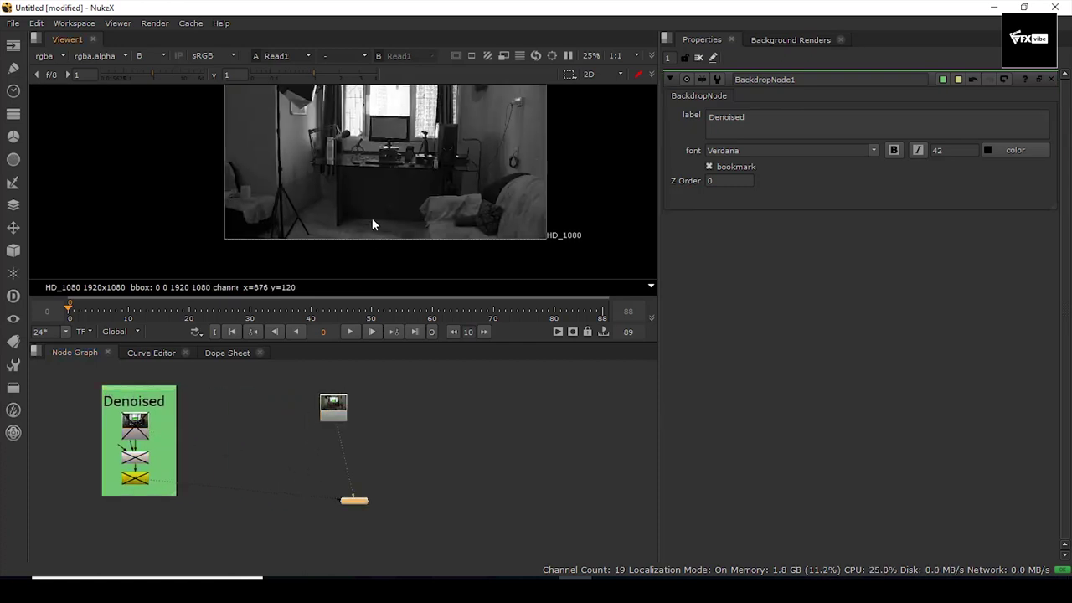
Step: Switch the viewer from the blue channel back to RGB and play the rendered denoised sequence in the enlarged viewer
key("b")
scroll(373, 211, "down", 2)
scroll(377, 211, "up", 2)
key("space")
scroll(402, 319, "up", 2)
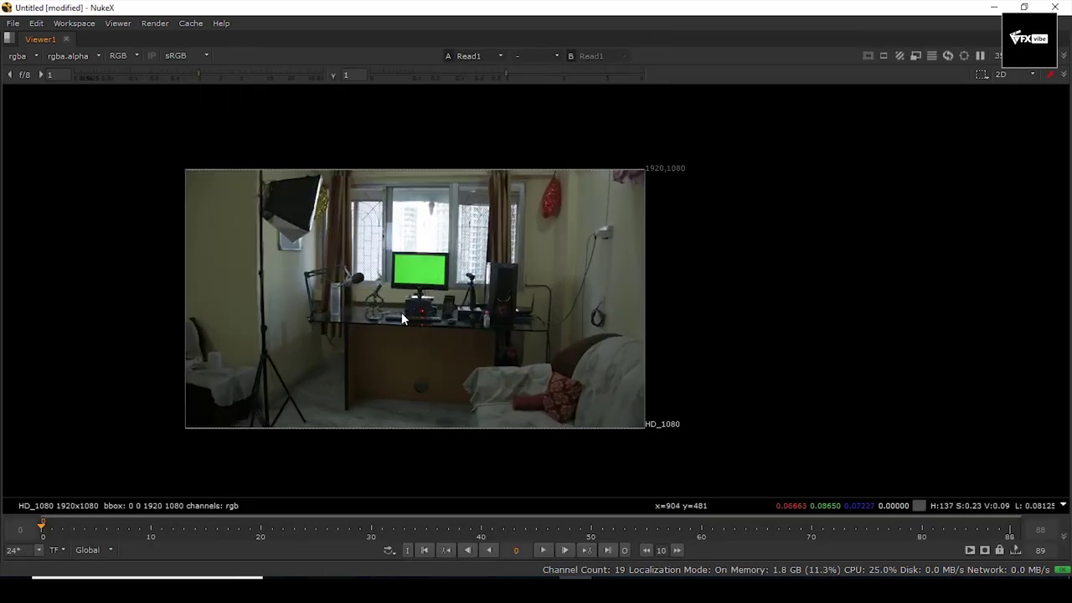
left_click_drag(402, 319, 430, 313)
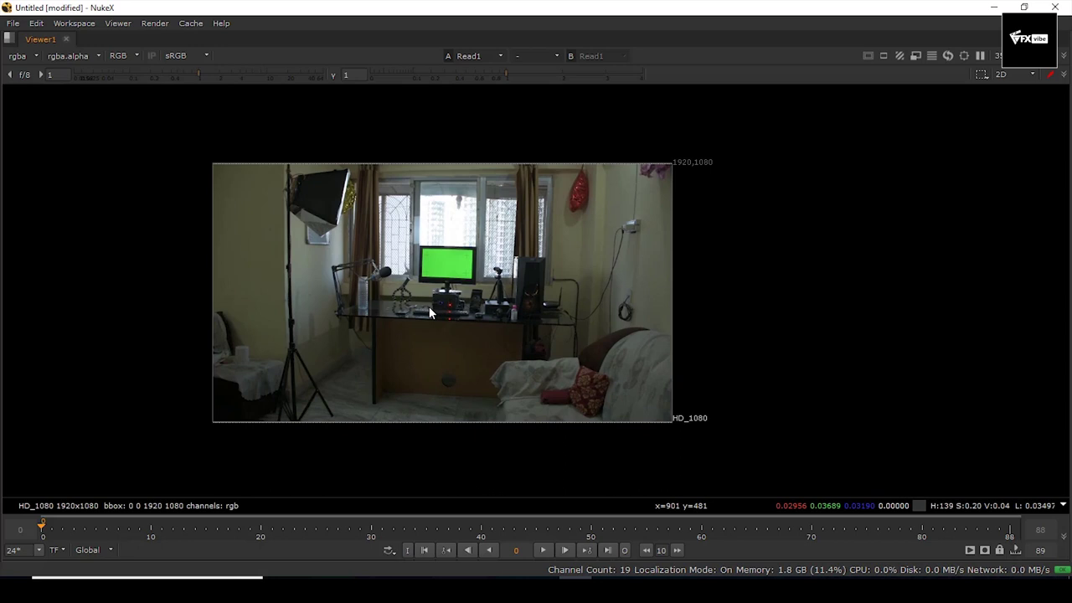
left_click(541, 552)
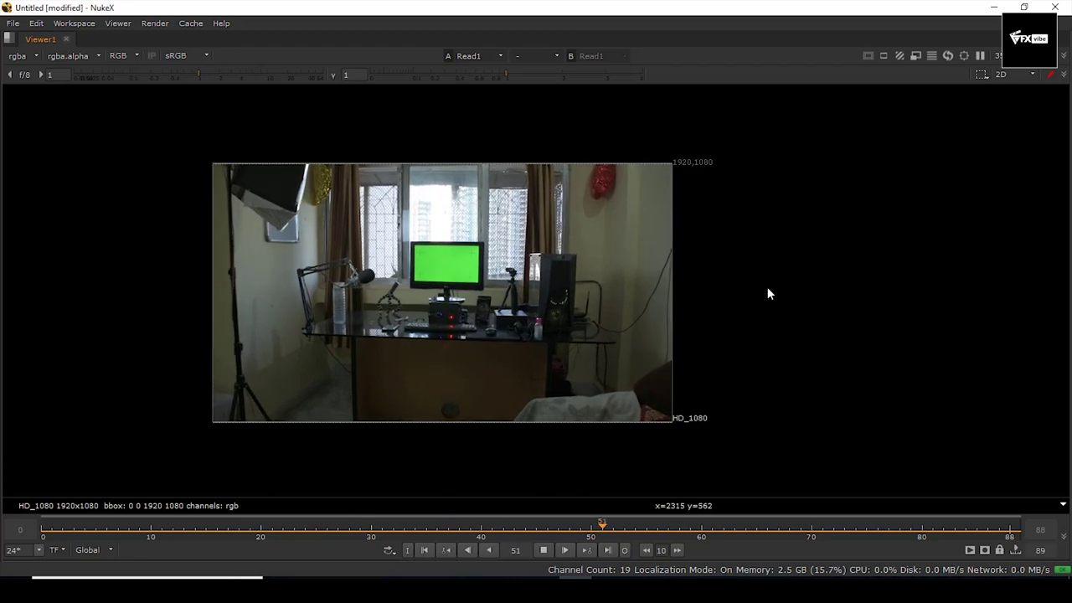
Step: Stop playback, restore the normal layout, fit the plate in the viewer, and move the playhead to frame 22
key("k")
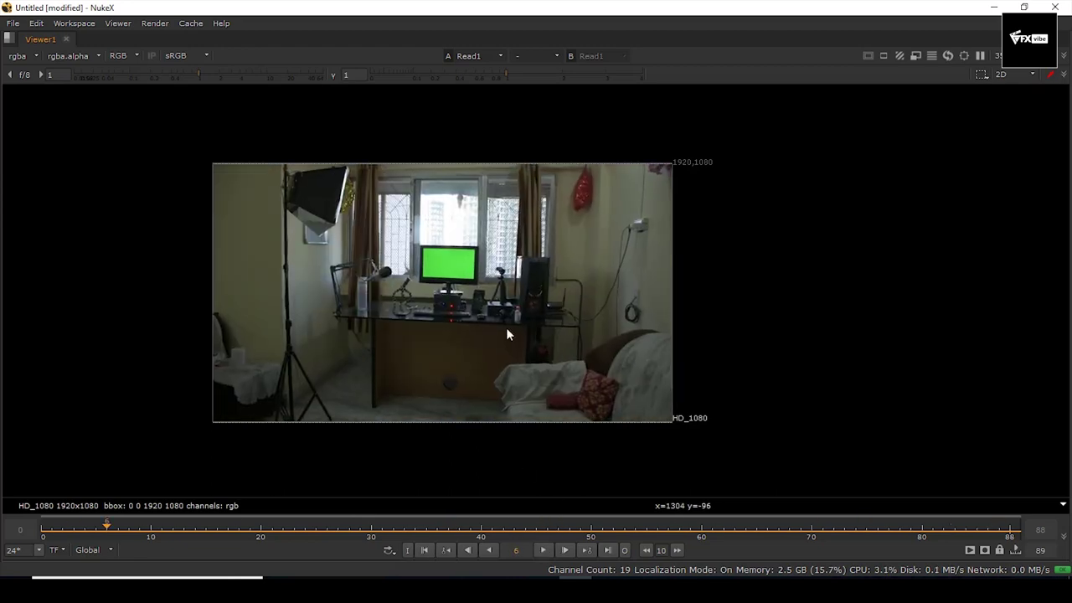
key("space")
left_click_drag(347, 419, 325, 488)
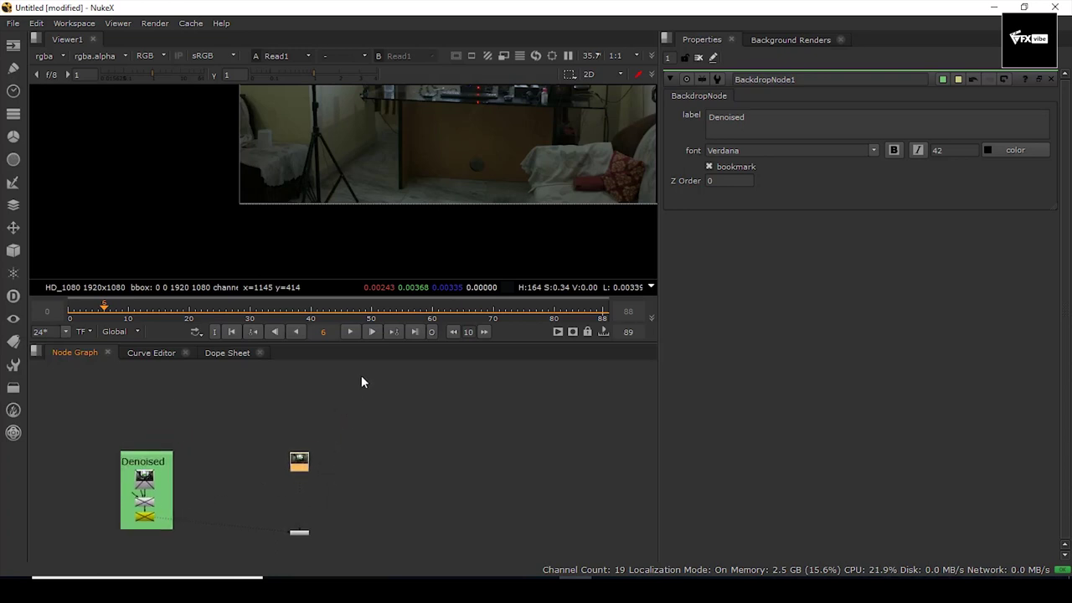
key("f")
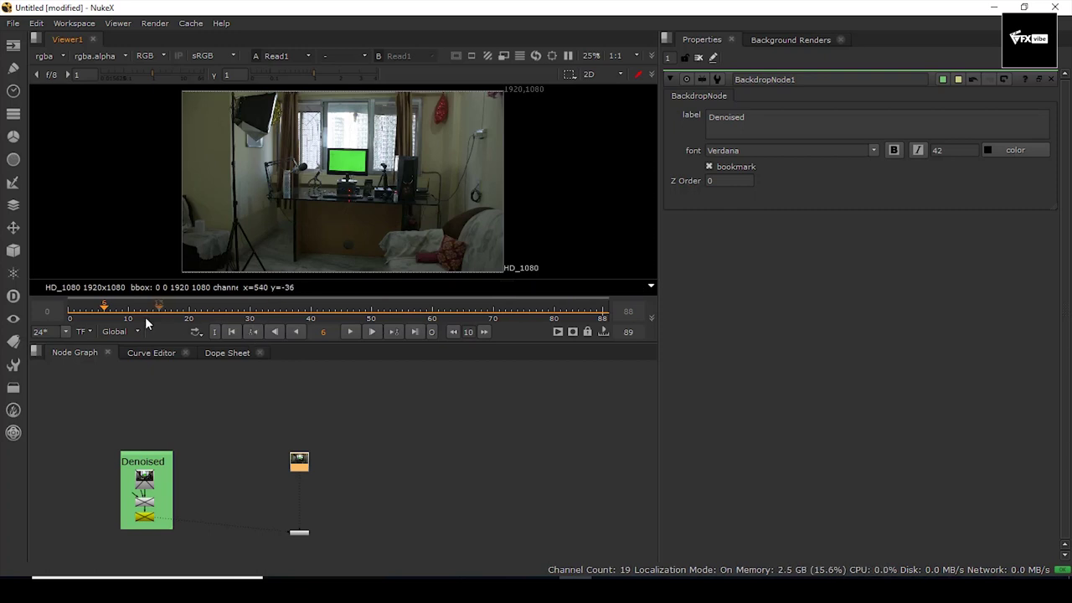
left_click_drag(113, 312, 202, 321)
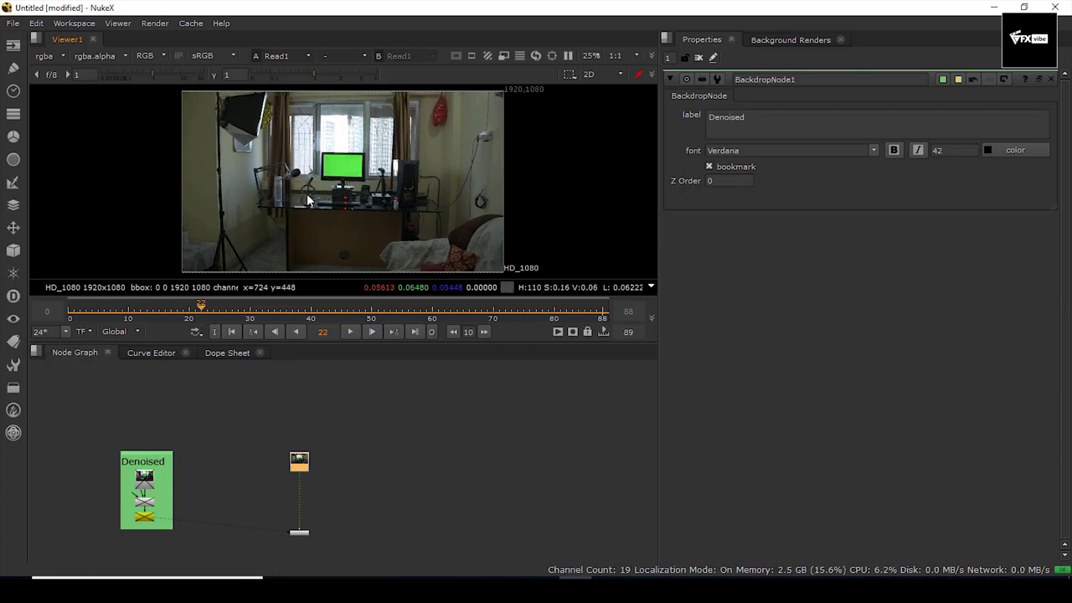
Step: Add a LensDistortion [Transform] node to the node graph and position it near Read1
left_click(369, 444)
key("Tab")
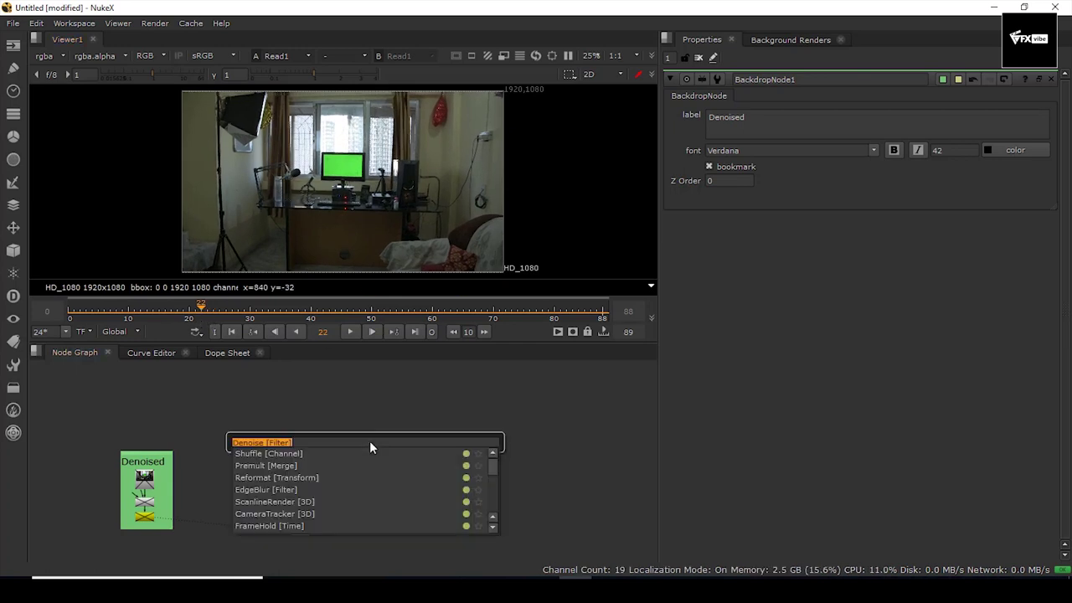
key("Return")
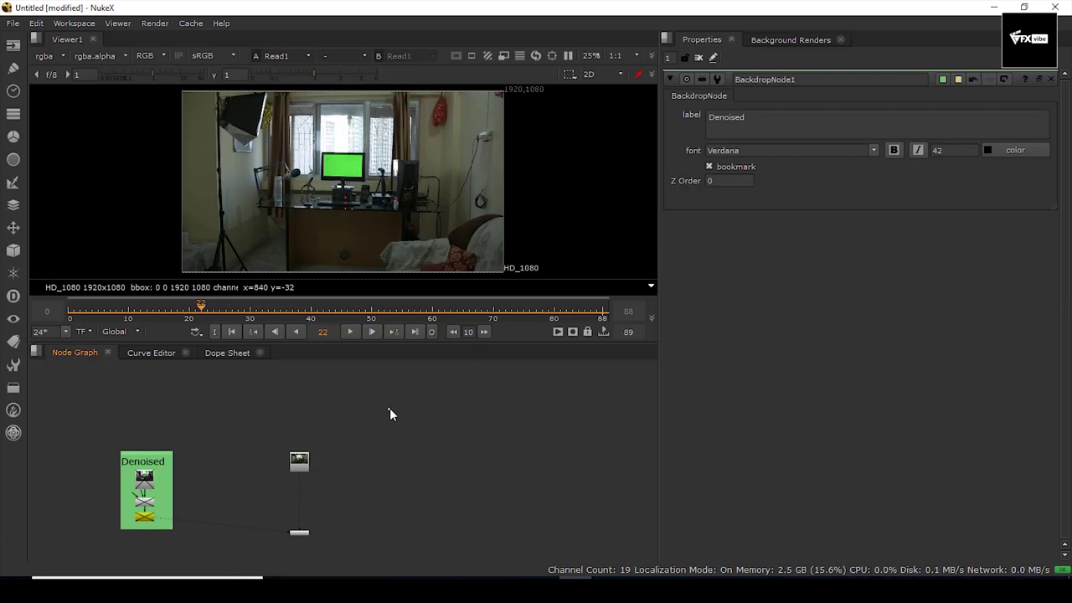
key("Tab")
type("lens")
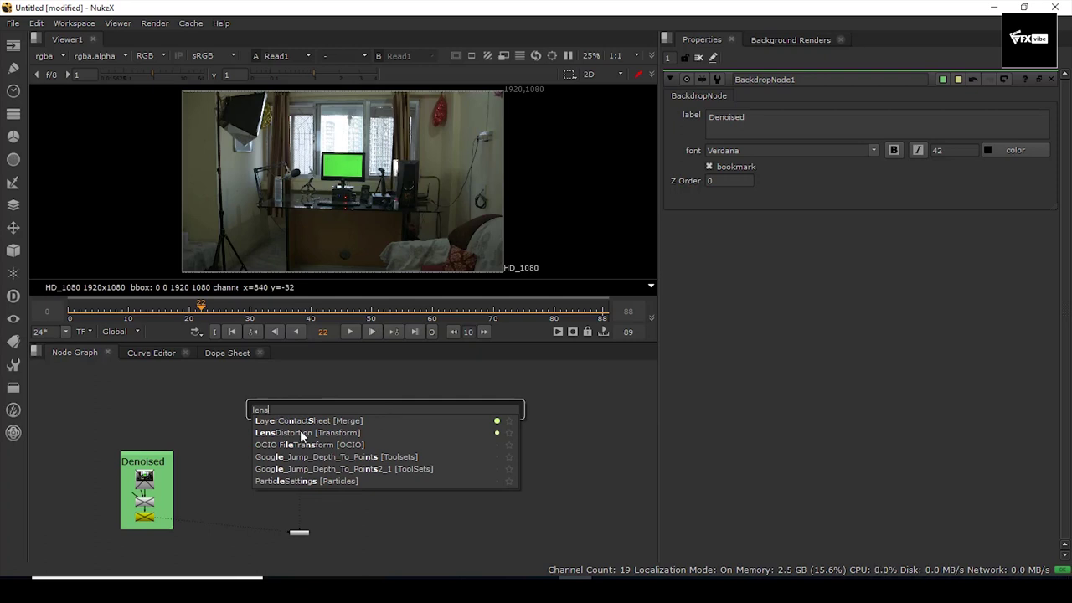
left_click(393, 433)
left_click_drag(384, 379, 255, 437)
left_click_drag(210, 404, 369, 517)
left_click_drag(200, 396, 368, 547)
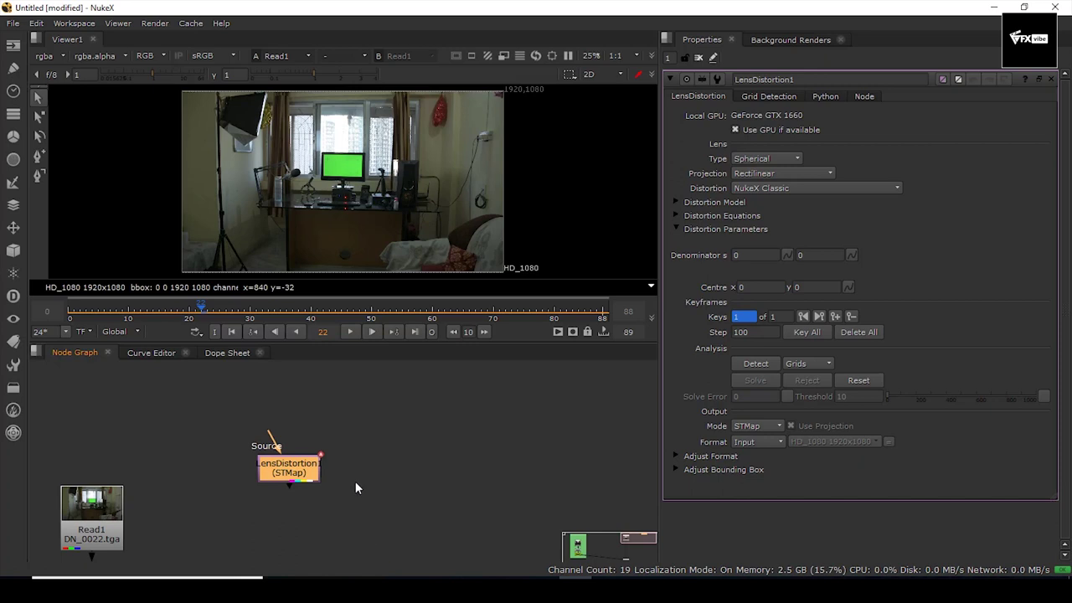
Step: Add the LensDistortion [L] version and place it between Read1 and the STMap lens distortion node
left_click(375, 439)
right_click(375, 438)
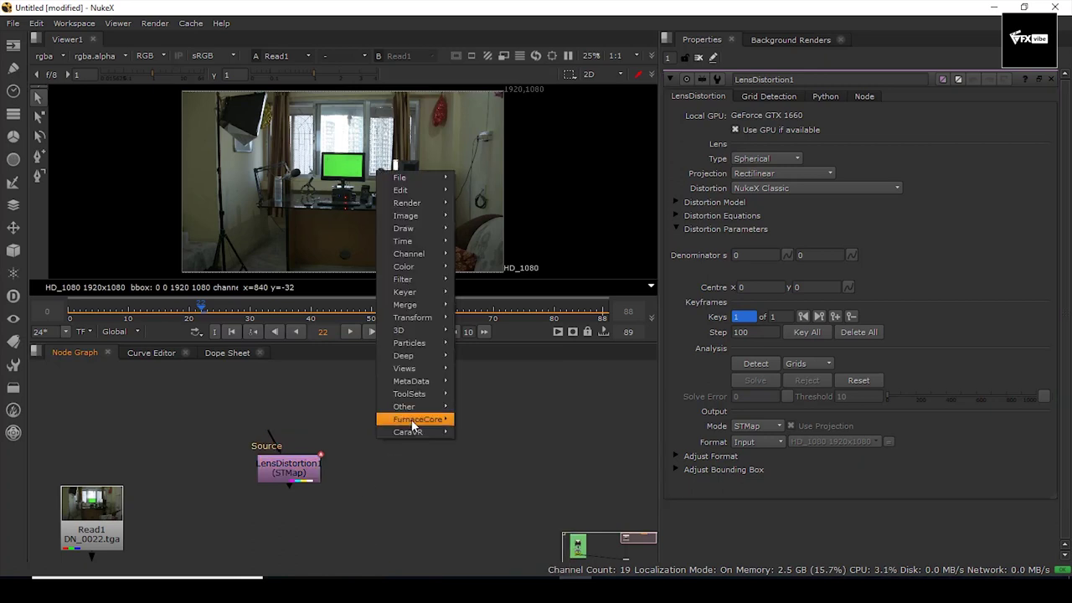
mouse_move(439, 408)
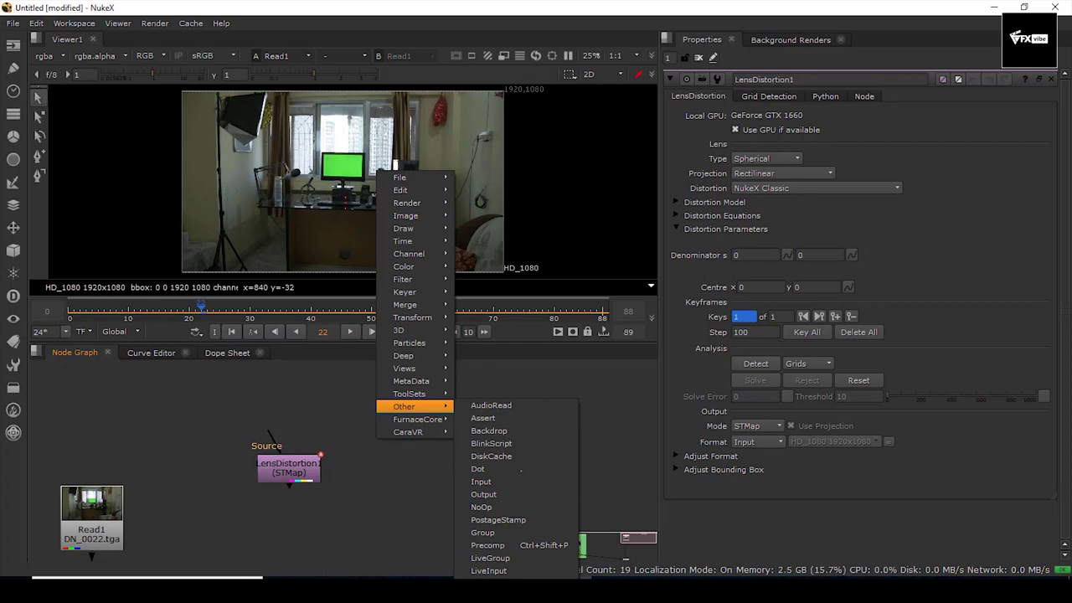
key("Escape")
key("Tab")
type("lens")
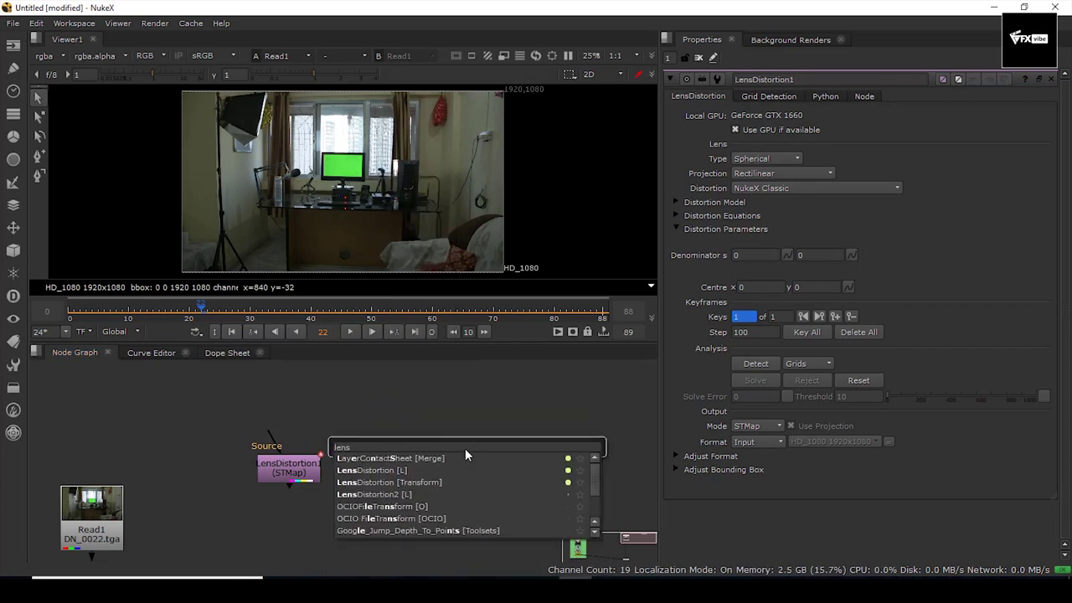
left_click(385, 471)
left_click_drag(464, 448, 175, 482)
left_click_drag(285, 469, 308, 471)
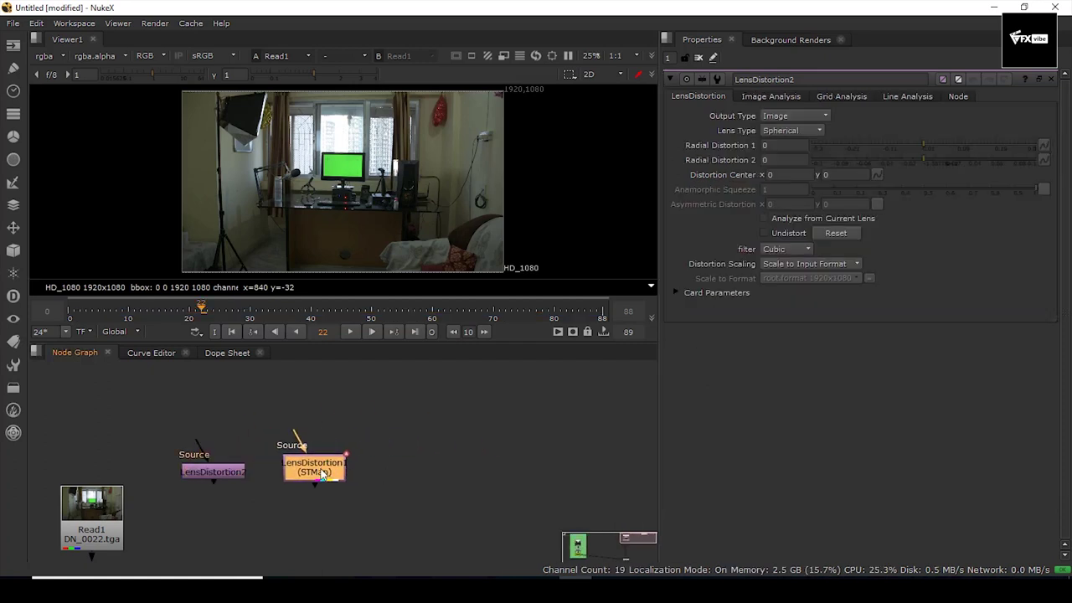
Step: Separate the two lens distortion nodes by moving the STMap version well to the right of LensDistortion2
left_click_drag(248, 398, 395, 531)
left_click_drag(252, 400, 177, 516)
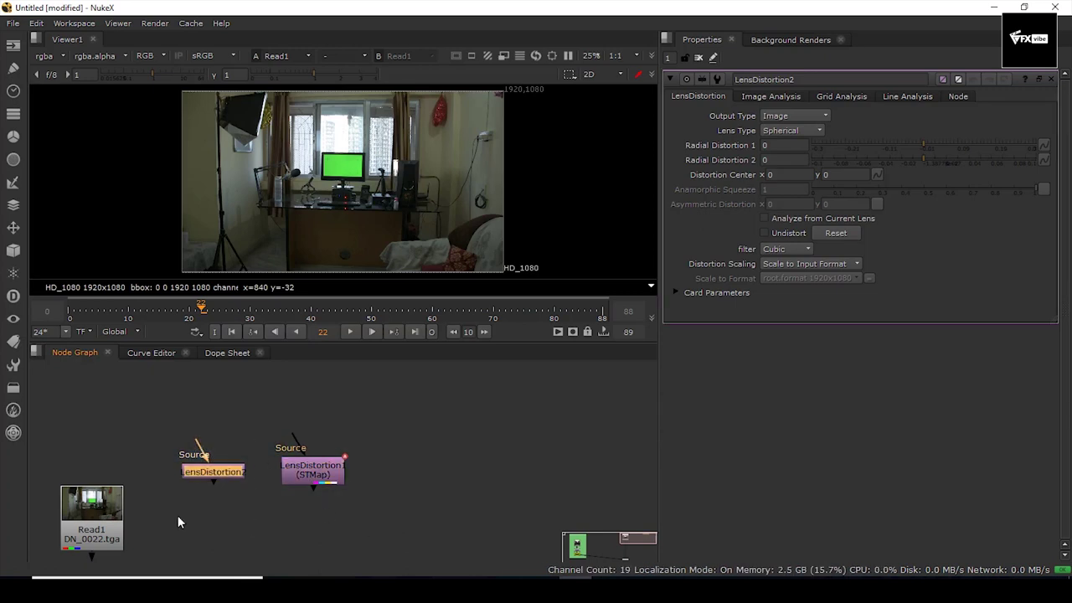
mouse_move(306, 479)
left_mouse_down()
mouse_move(304, 467)
mouse_move(307, 484)
left_mouse_up()
left_click_drag(220, 474, 240, 479)
left_click_drag(166, 405, 278, 529)
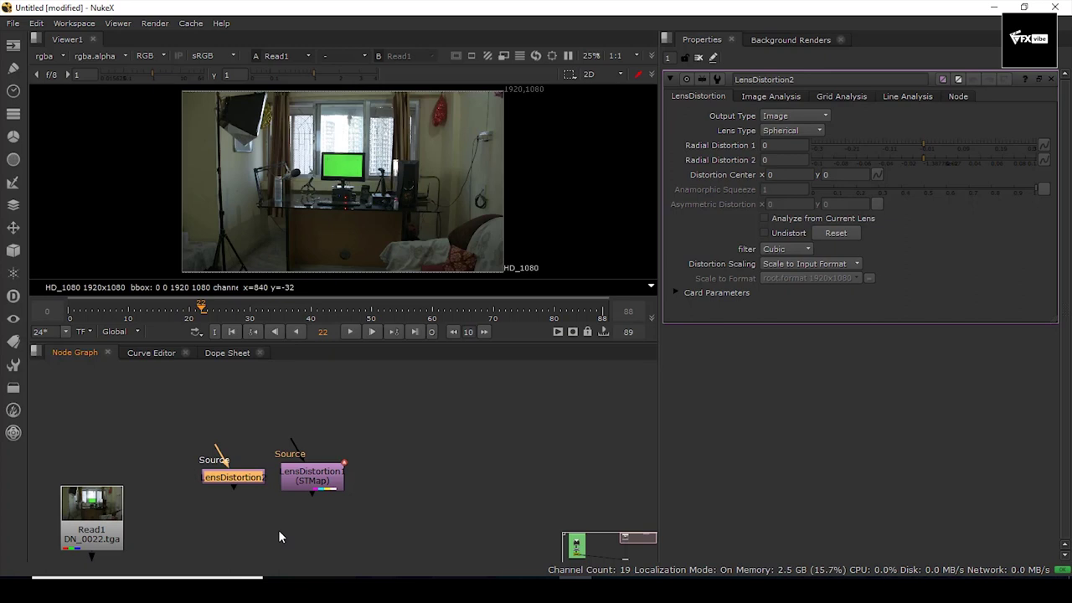
left_click_drag(306, 476, 438, 479)
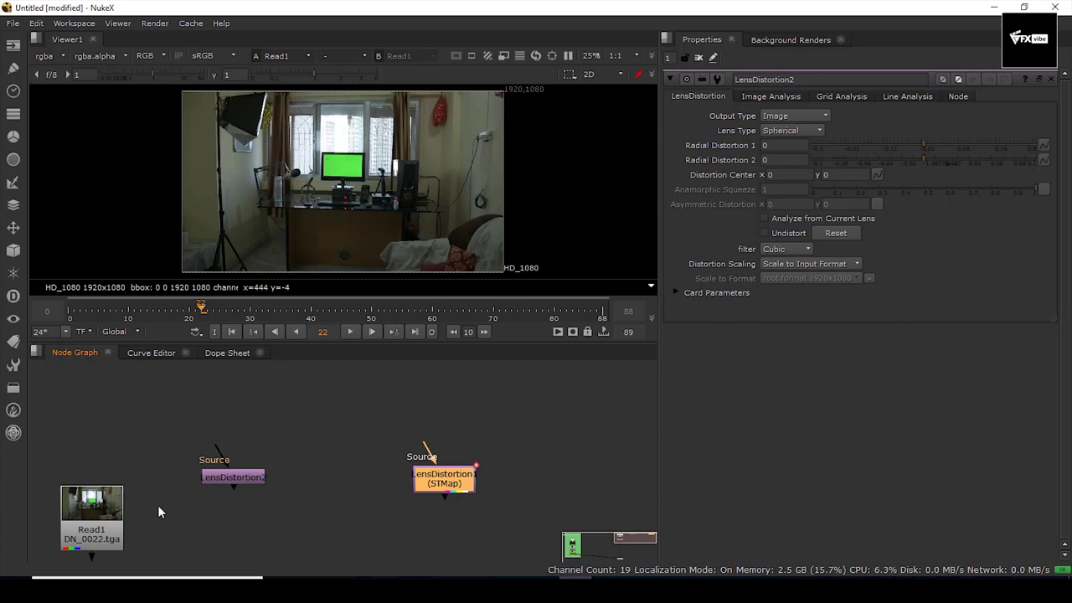
Step: Connect LensDistortion2's Source input to Read1 and delete the LensDistortion1 (STMap) node
left_click_drag(158, 505, 196, 441)
left_click_drag(256, 392, 146, 452)
left_click_drag(275, 453, 318, 446)
left_click_drag(458, 410, 425, 426)
left_click(426, 494)
left_click(457, 442)
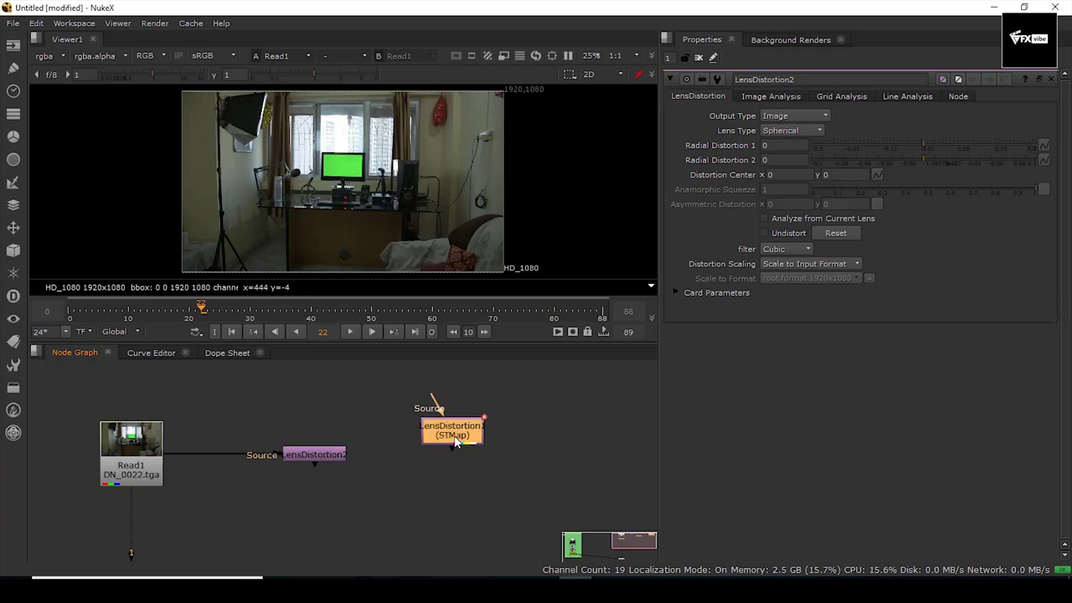
key("Delete")
Step: Show the output of LensDistortion2 in the viewer
left_click_drag(391, 411, 268, 490)
key("f")
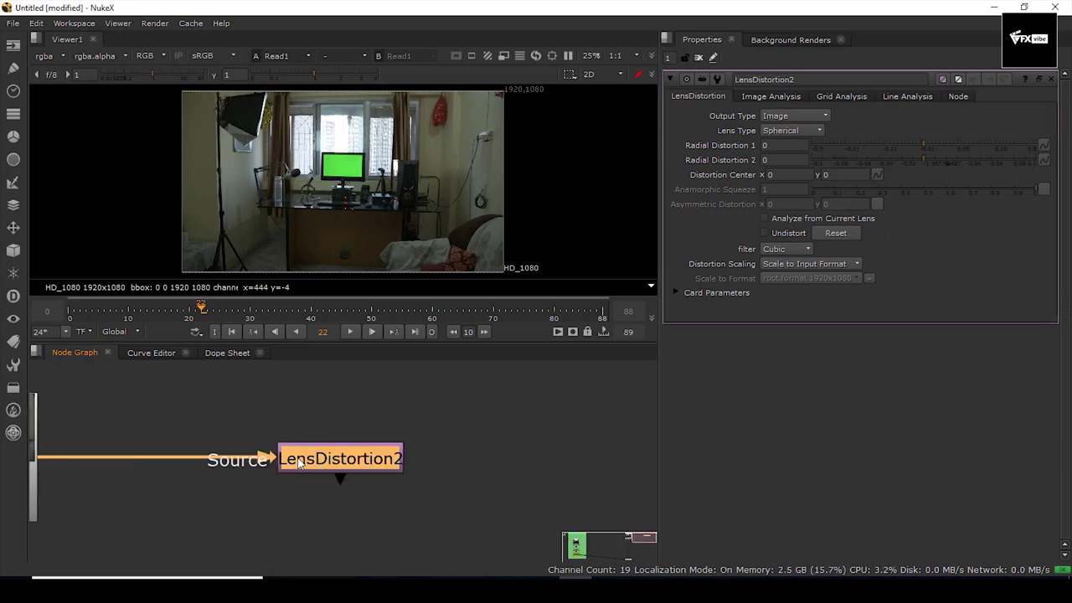
key("1")
Step: Examine the wall, desk and window edges of the plate in the enlarged viewer for lens curvature
scroll(297, 204, "up", 3)
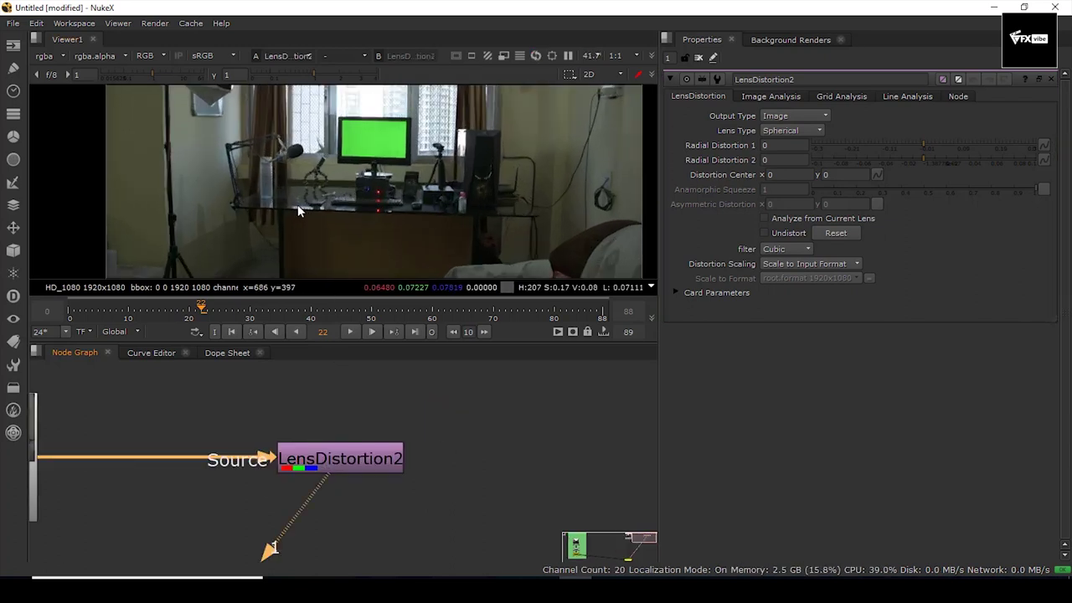
key("space")
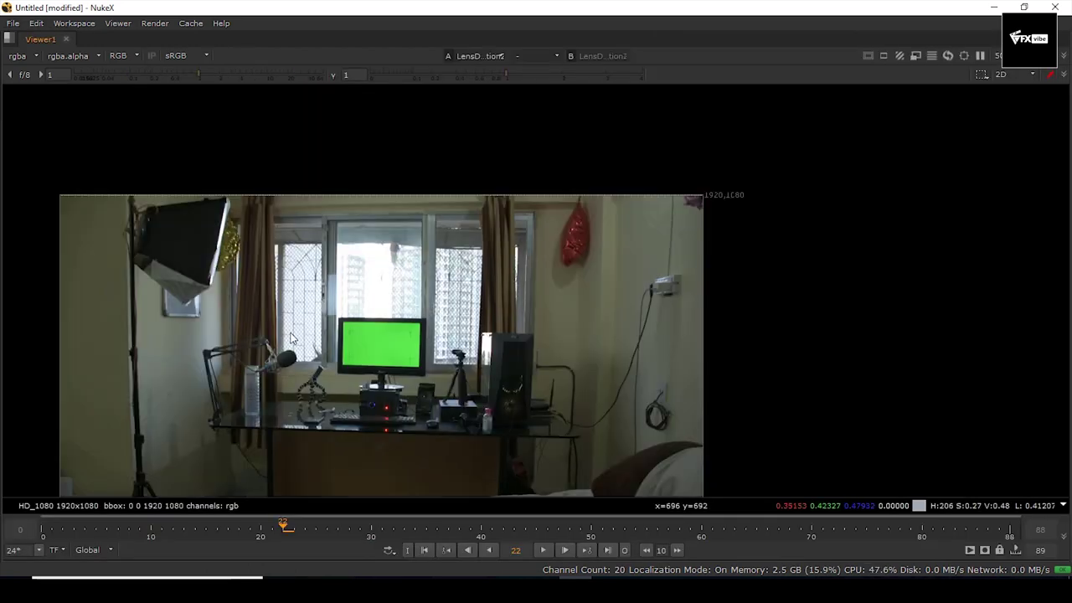
scroll(273, 318, "up", 3)
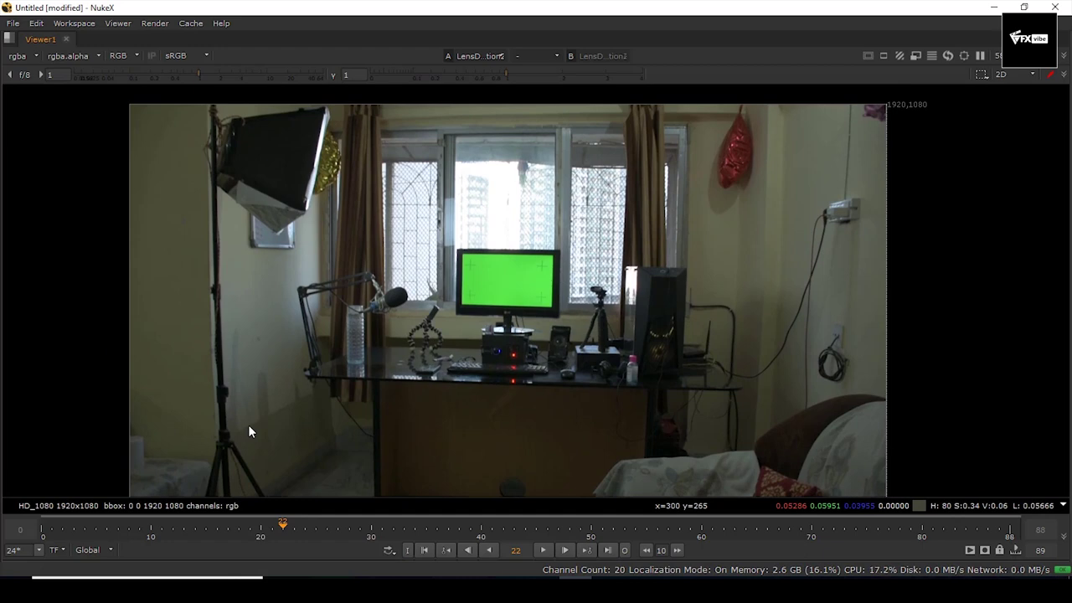
scroll(309, 389, "up", 3)
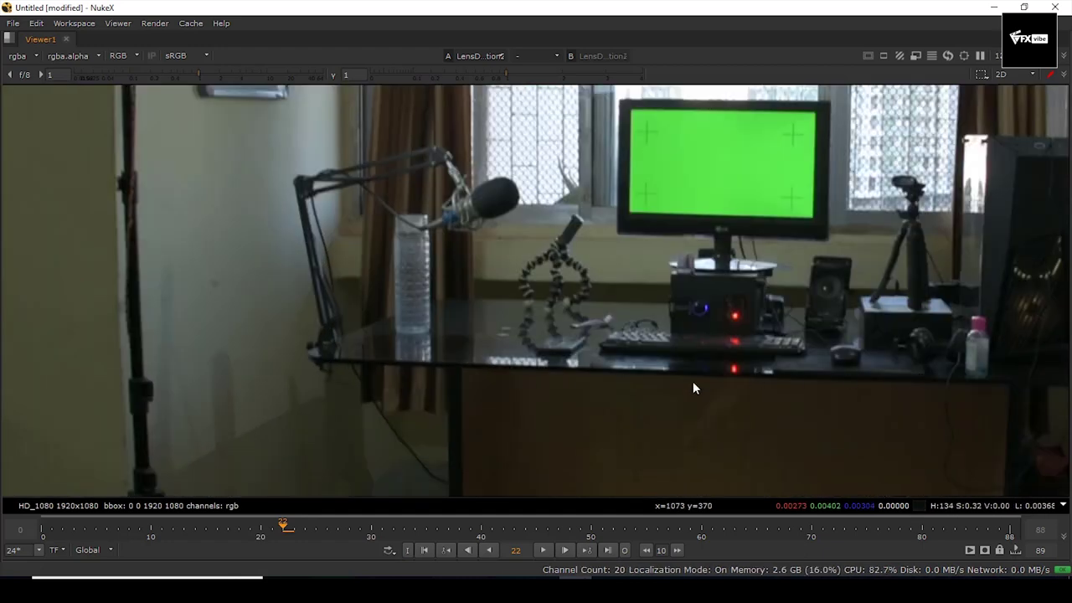
scroll(753, 381, "down", 3)
scroll(418, 352, "down", 1)
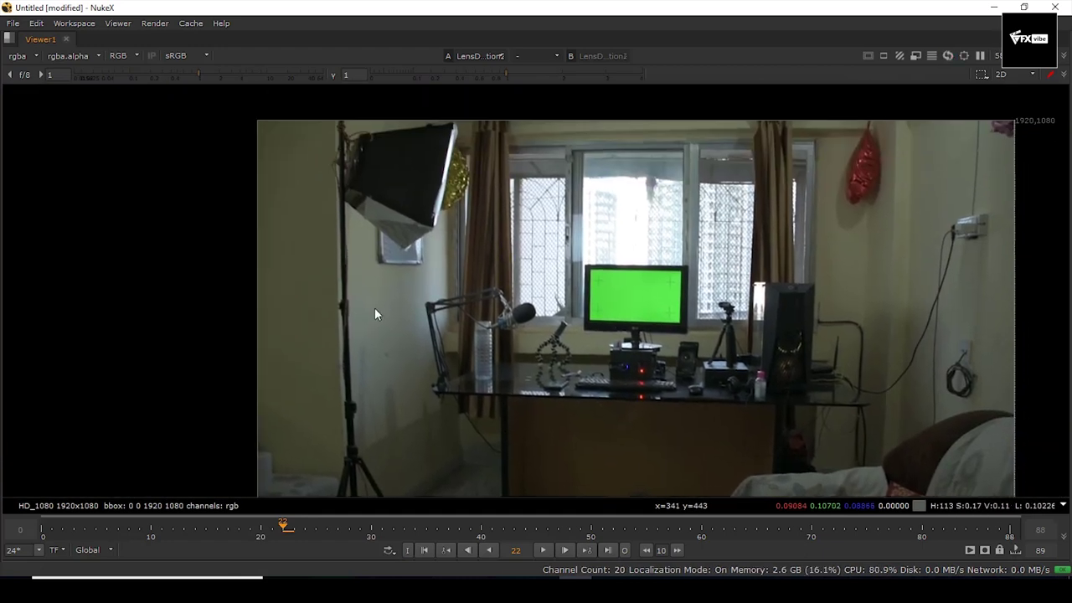
left_click_drag(371, 382, 474, 222)
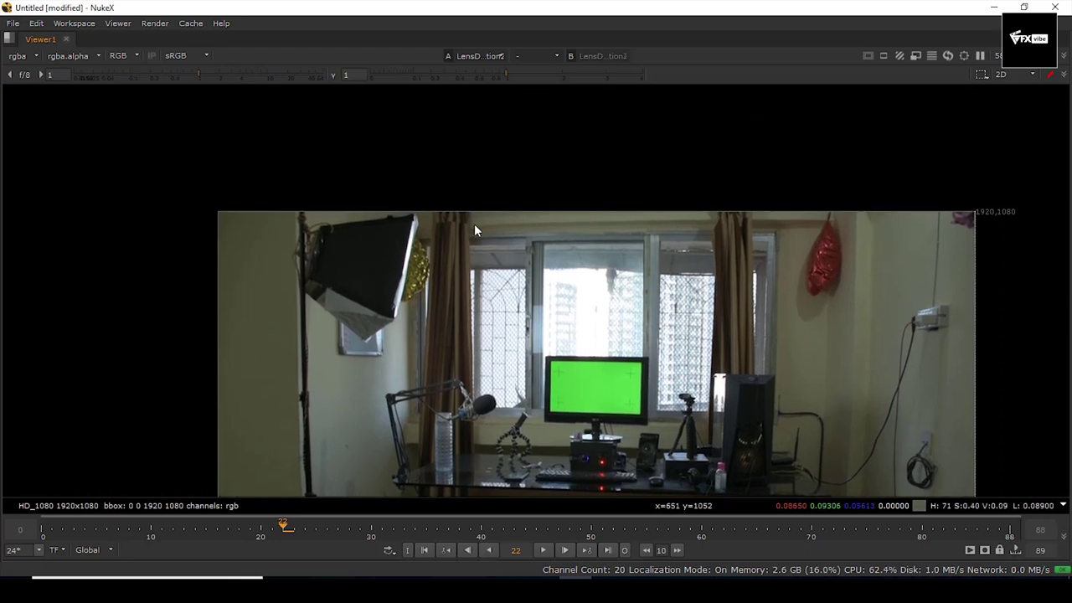
left_click_drag(817, 228, 754, 383)
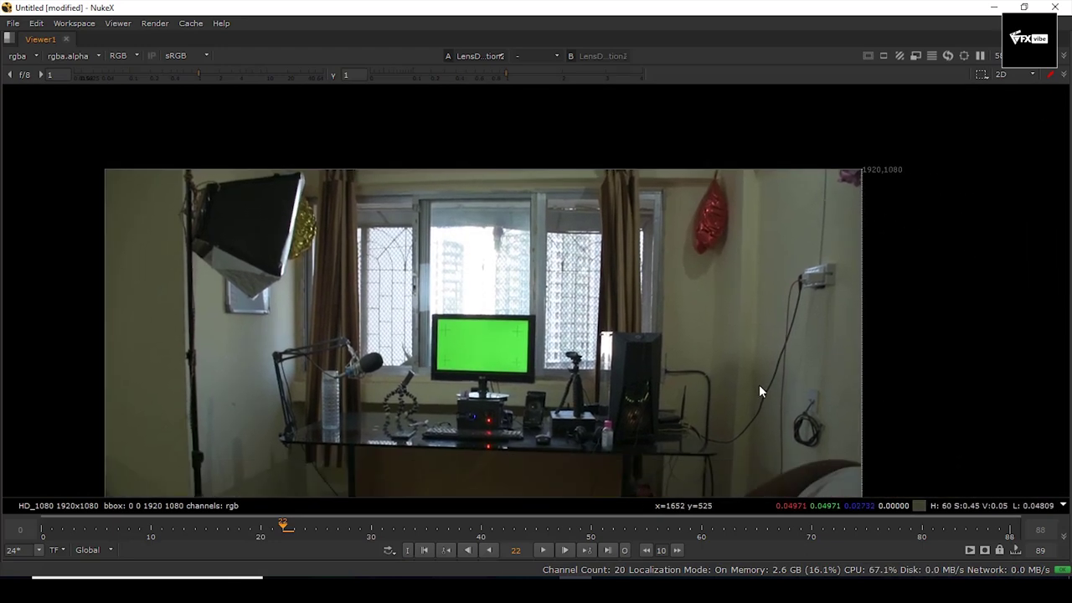
key("space")
scroll(323, 477, "down", 5)
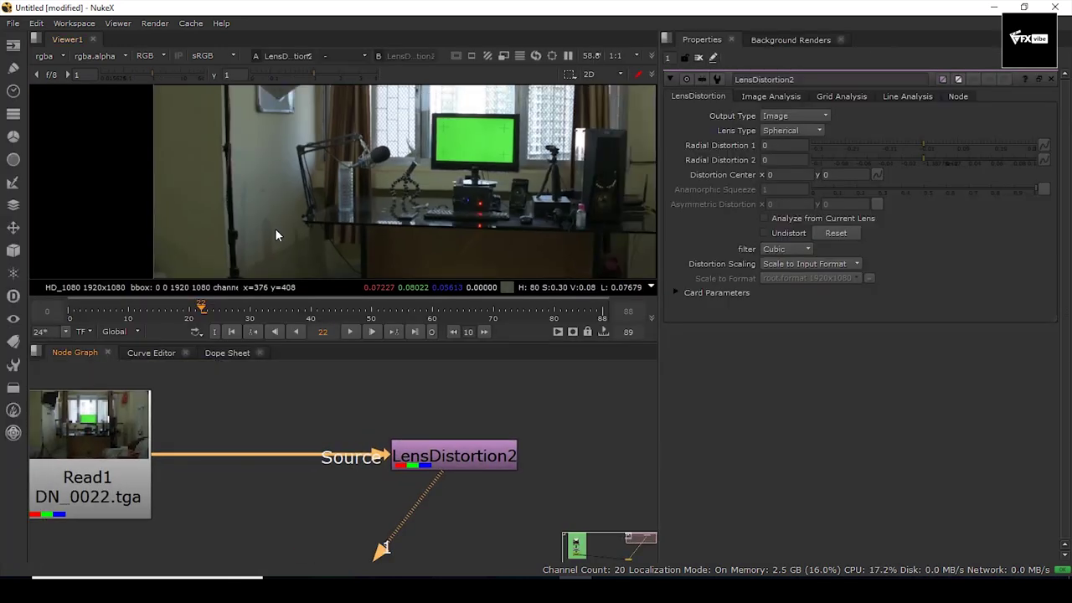
scroll(276, 224, "down", 3)
Step: Turn on Line Analysis drawing mode for LensDistortion2 and trace a line down the wall edge beside the light stand
left_click(452, 456)
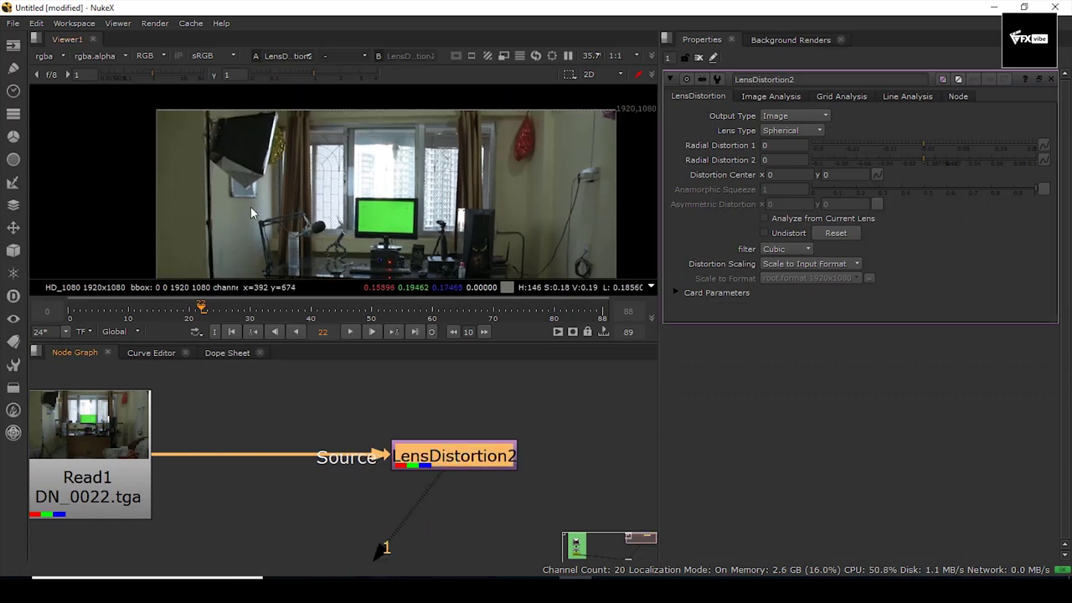
left_click(896, 98)
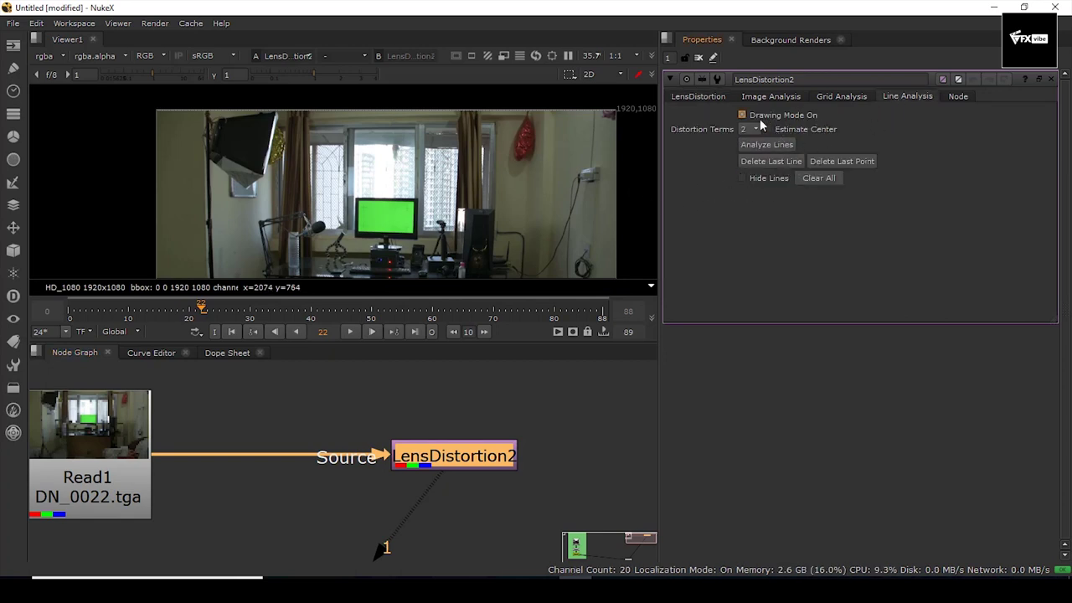
key("space")
scroll(239, 335, "up", 10)
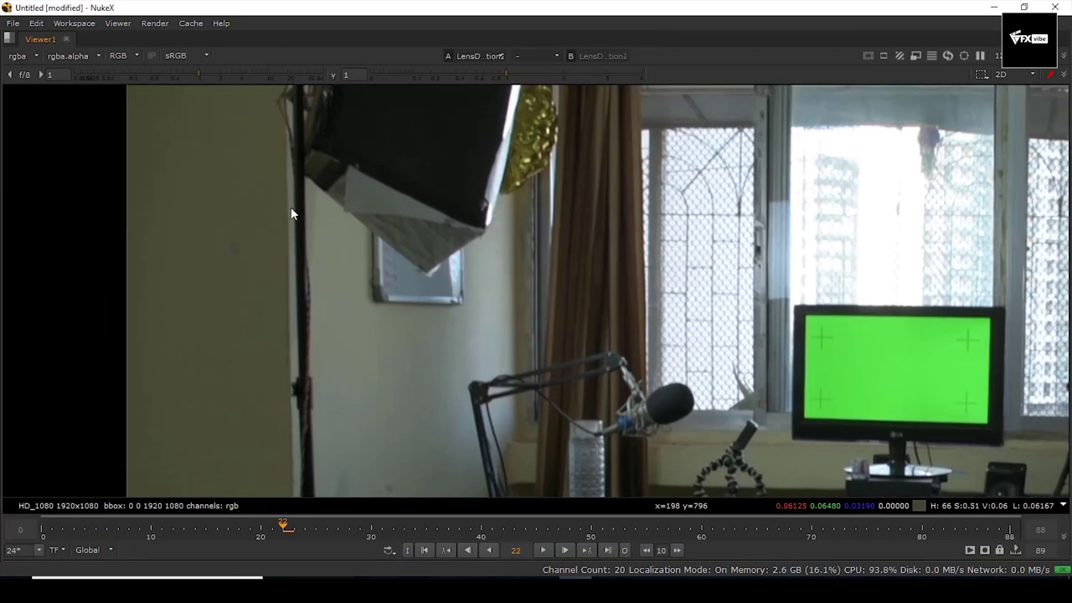
scroll(279, 236, "up", 8)
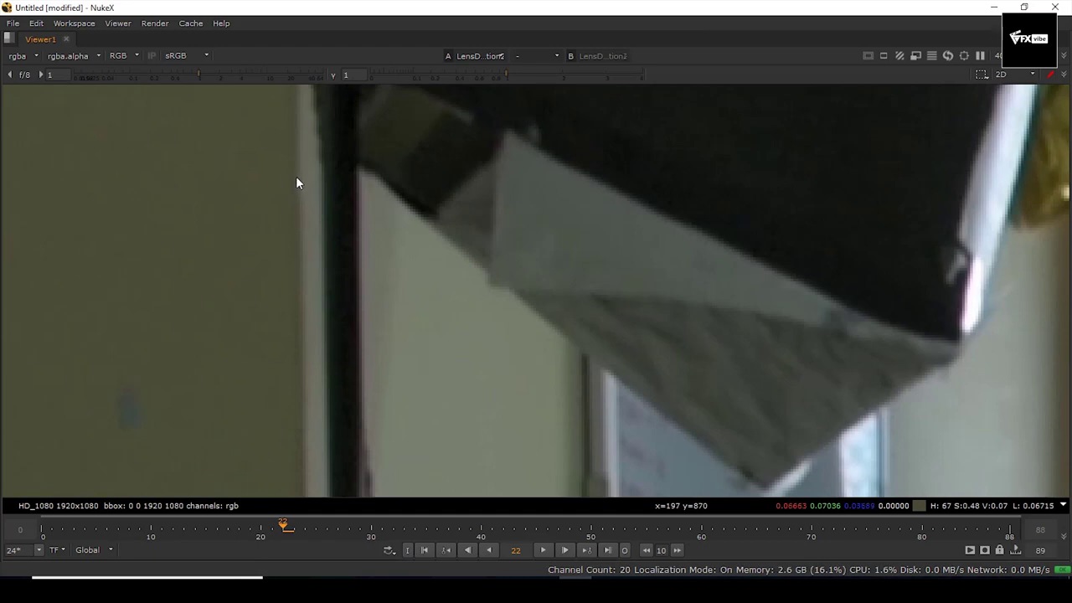
scroll(298, 204, "down", 5)
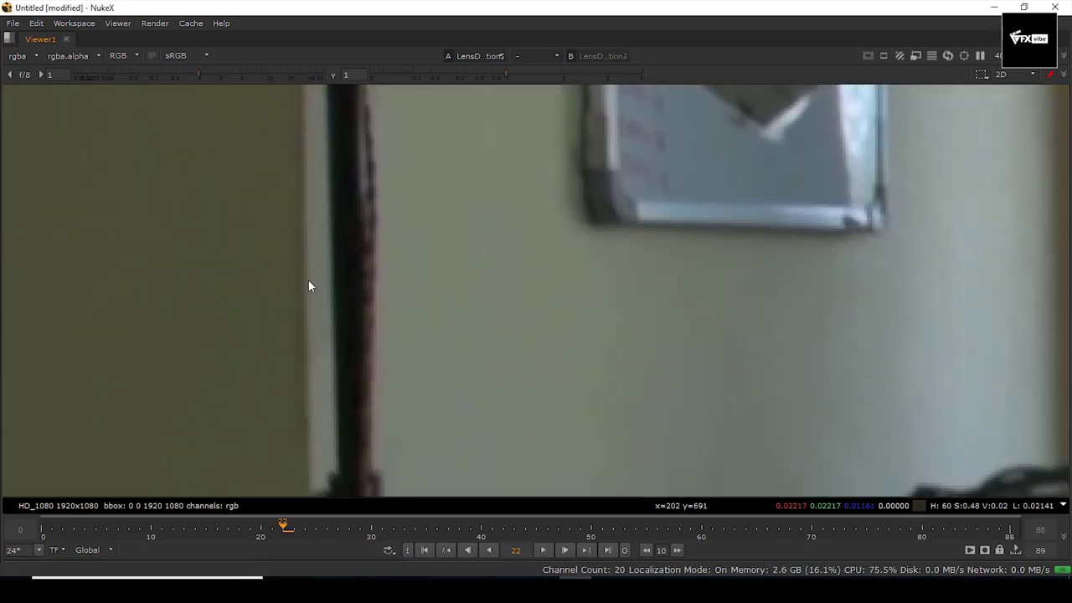
left_click_drag(302, 355, 265, 235)
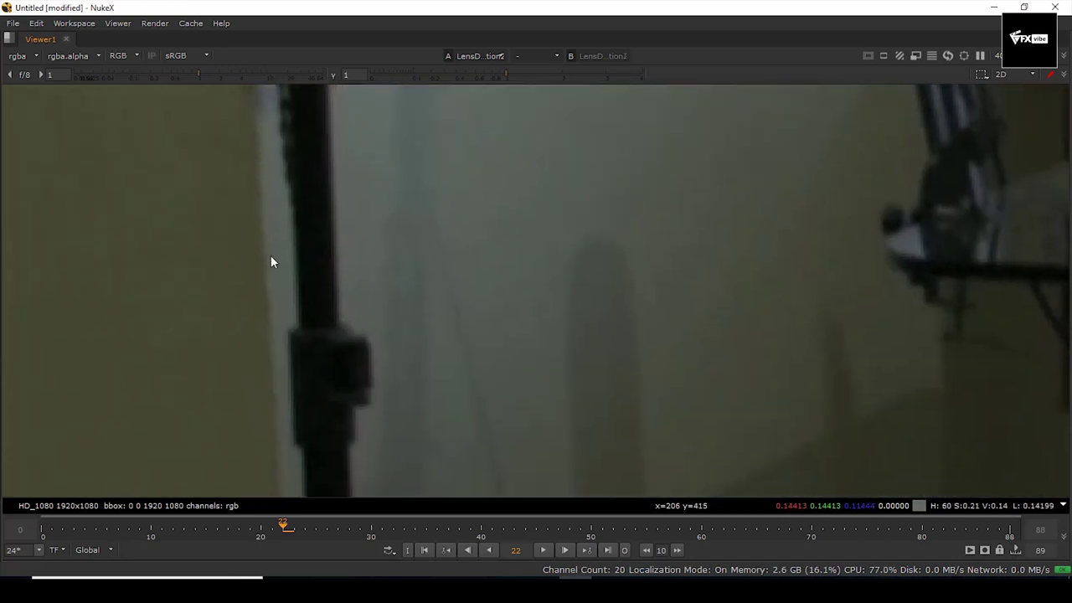
left_click_drag(265, 307, 251, 238)
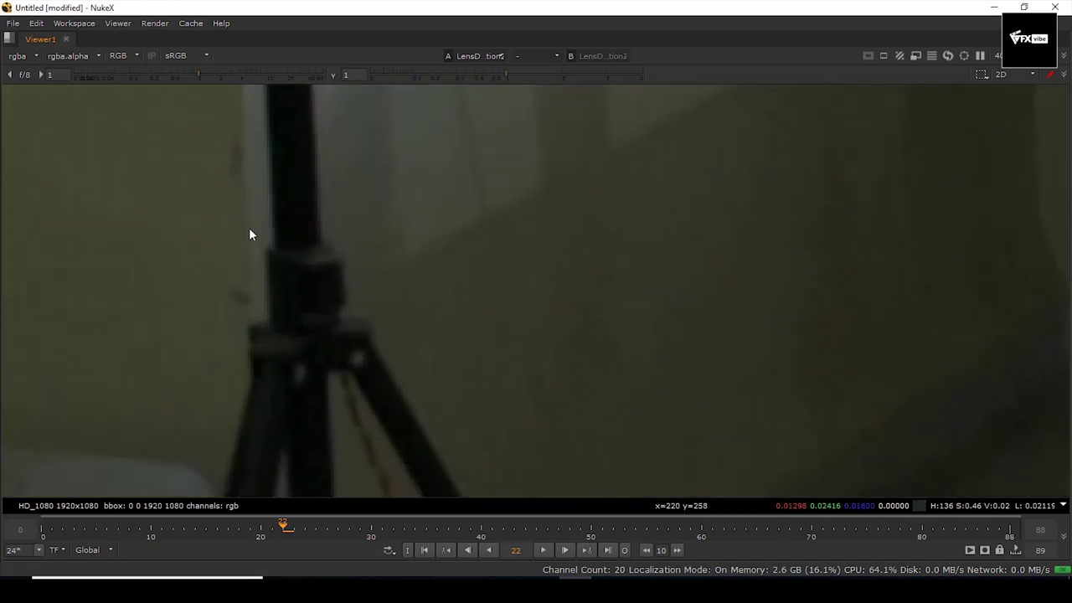
scroll(245, 220, "down", 6)
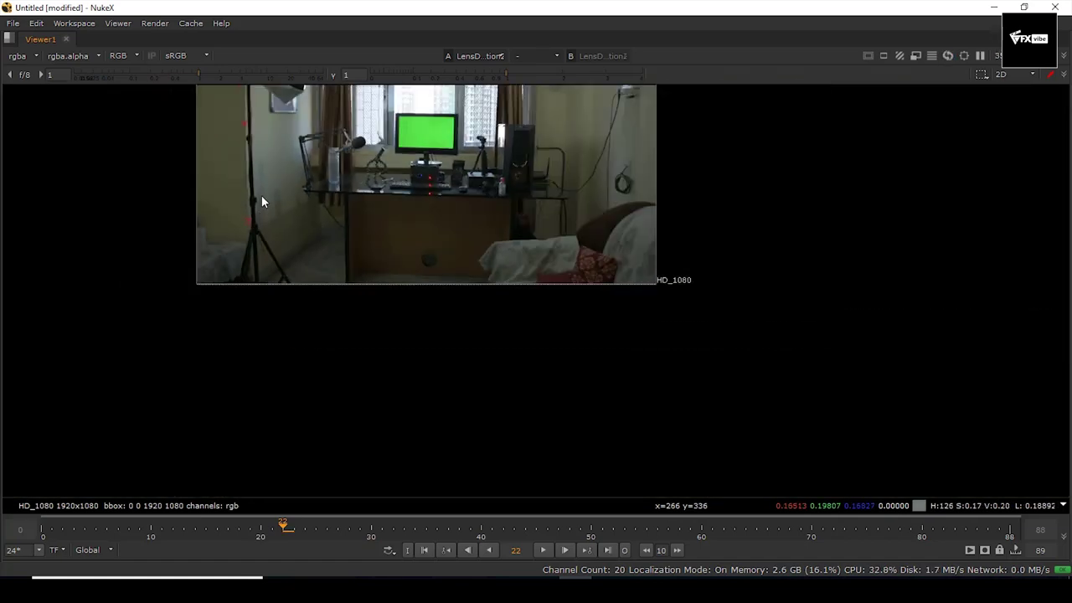
scroll(252, 327, "up", 6)
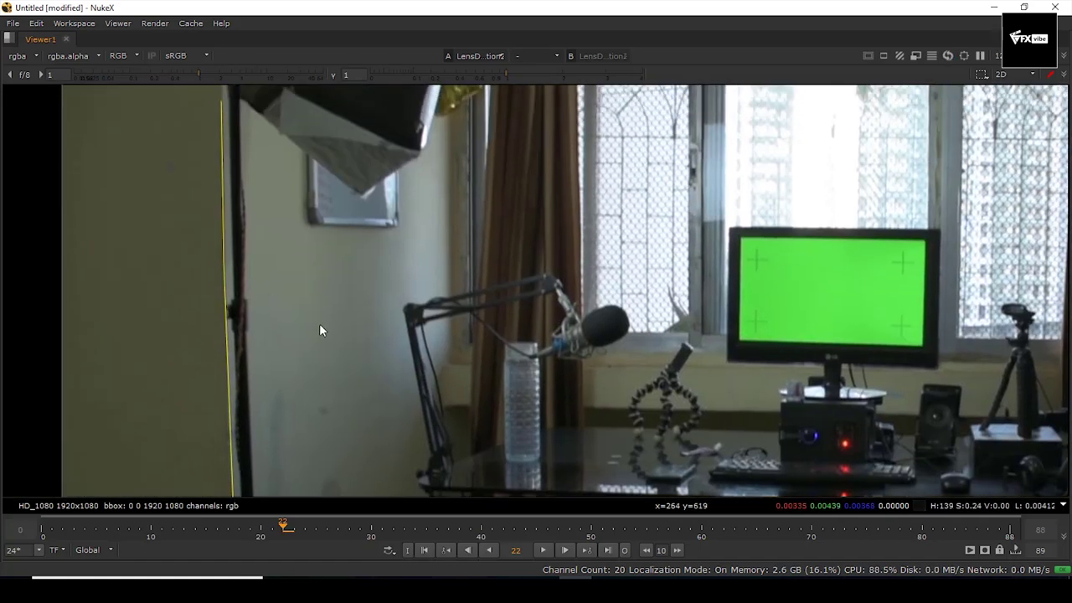
scroll(264, 235, "up", 5)
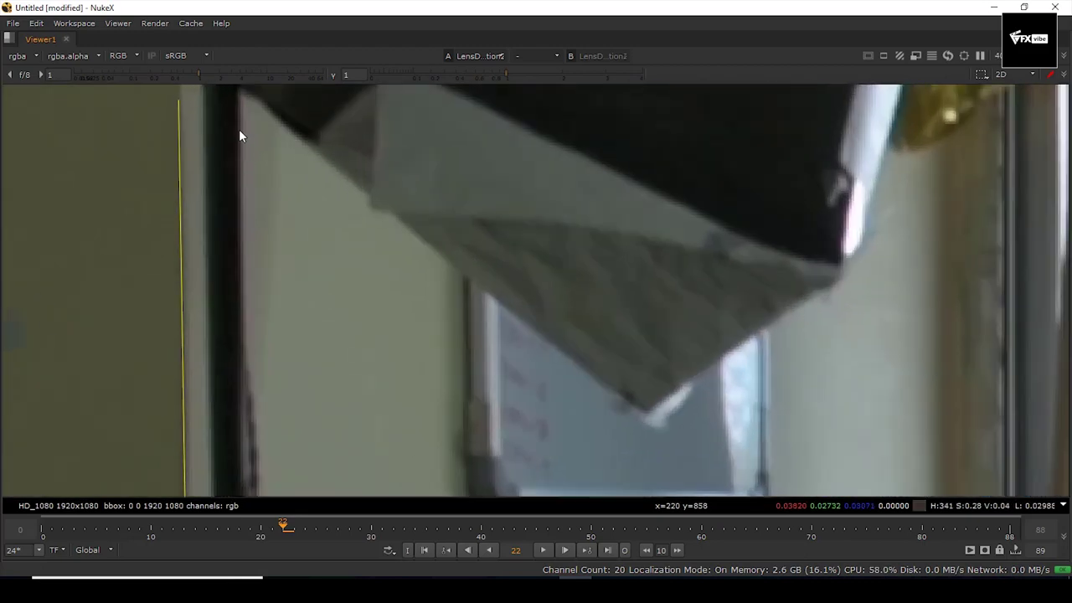
Step: Trace analysis lines down the light stand's pole and down the inner edge of the desk's front left leg
left_click_drag(239, 134, 215, 275)
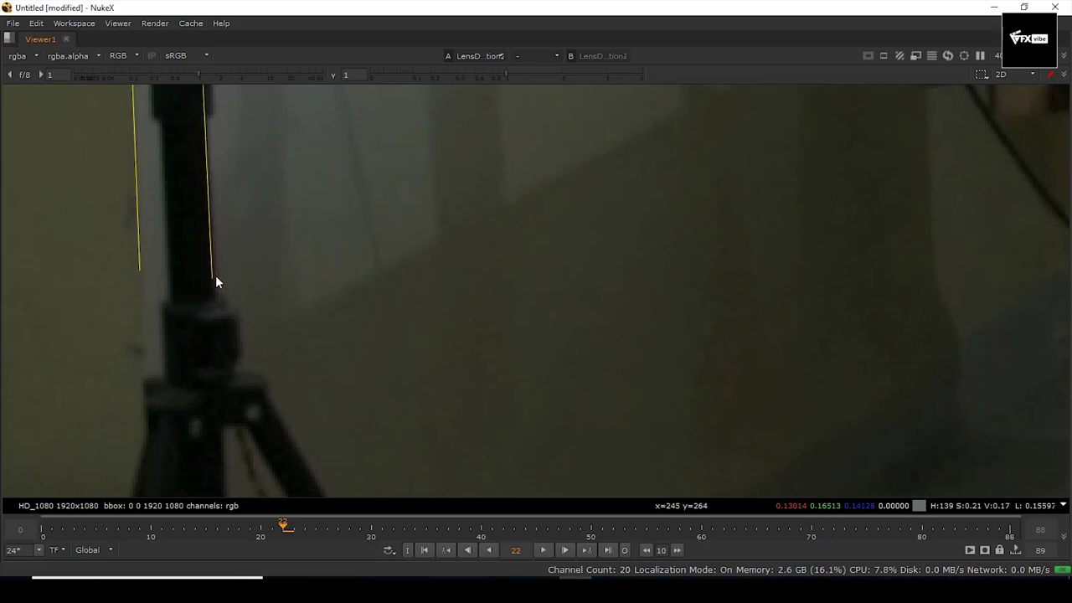
scroll(249, 234, "down", 5)
scroll(233, 305, "up", 3)
scroll(234, 305, "up", 5)
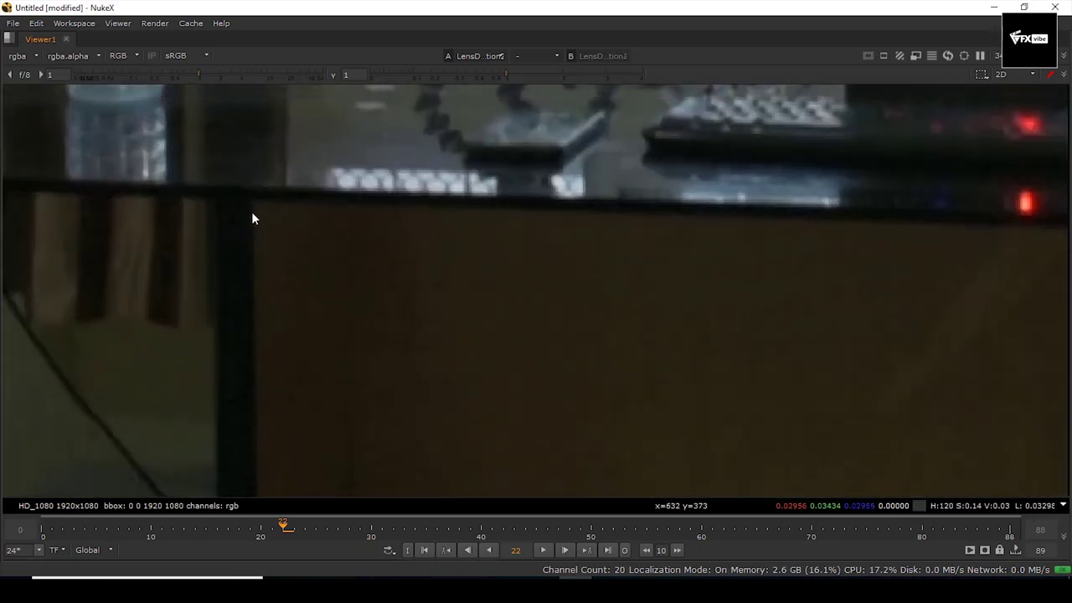
left_click_drag(254, 349, 254, 133)
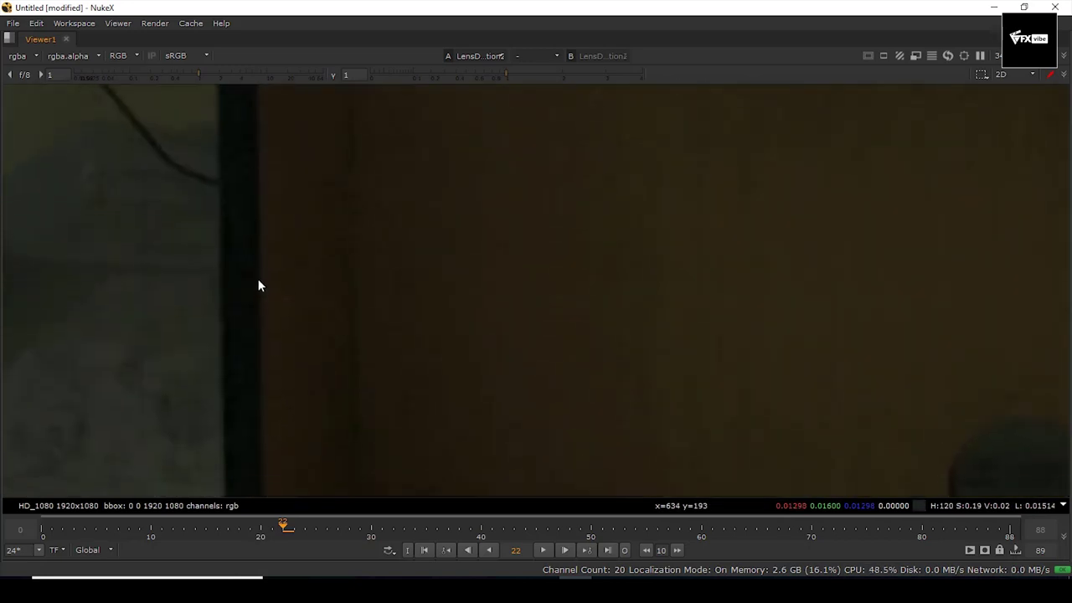
left_click_drag(255, 358, 253, 148)
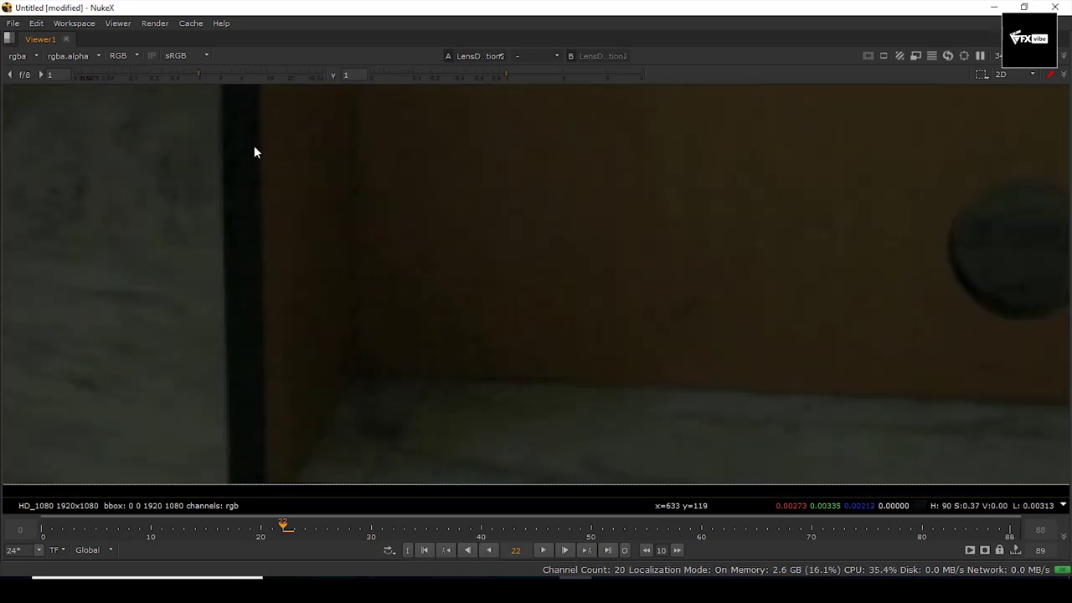
left_click(267, 320)
Step: Trace an analysis line along the floor edge under the desk's back panel, ending near the draped cloth
scroll(296, 258, "down", 5)
scroll(297, 271, "up", 6)
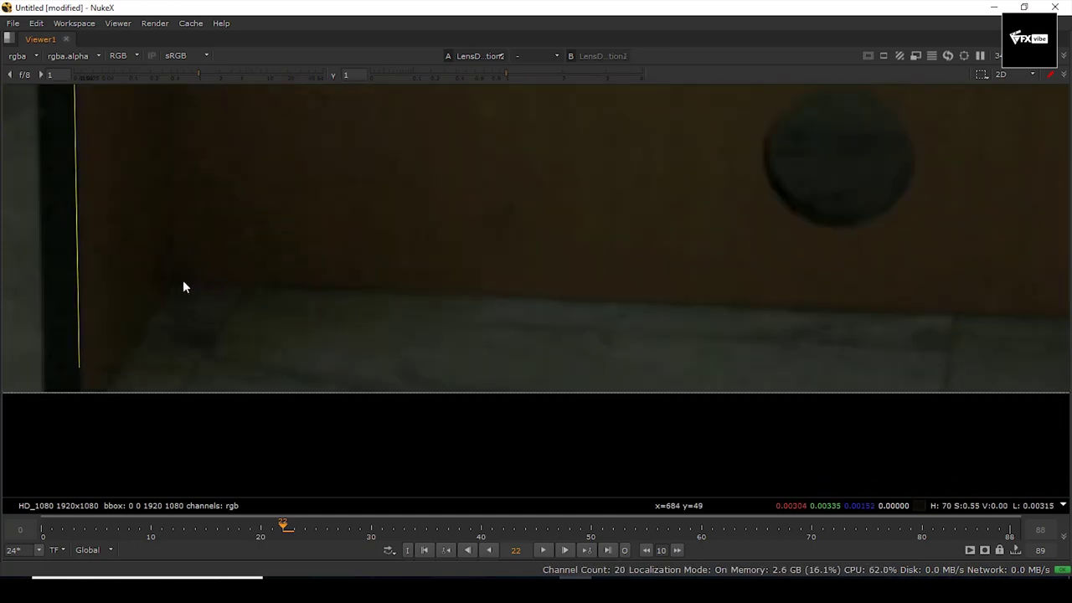
left_click(175, 286)
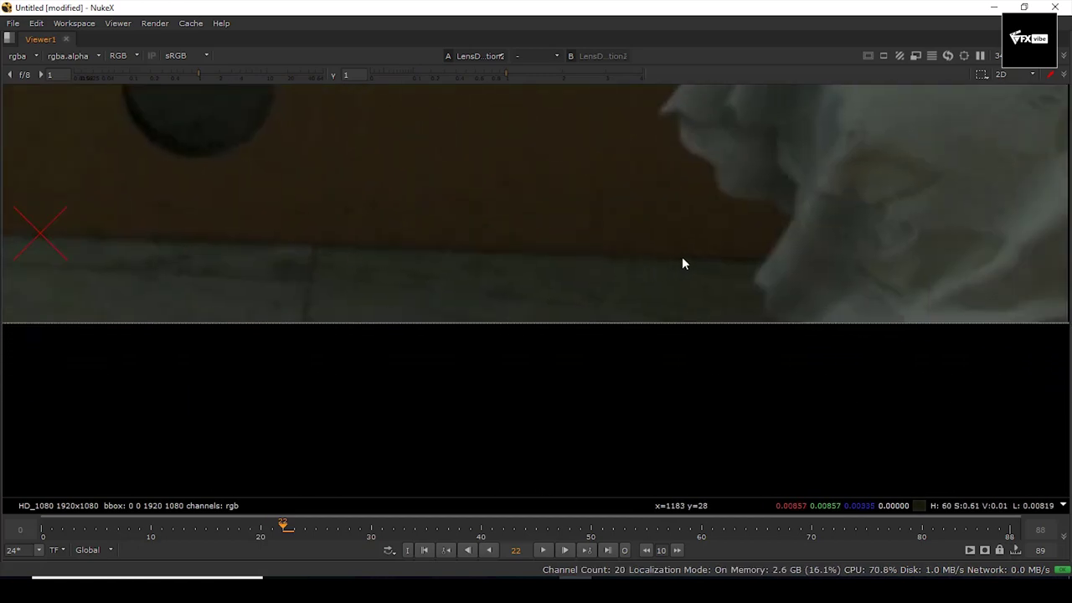
left_click(682, 255)
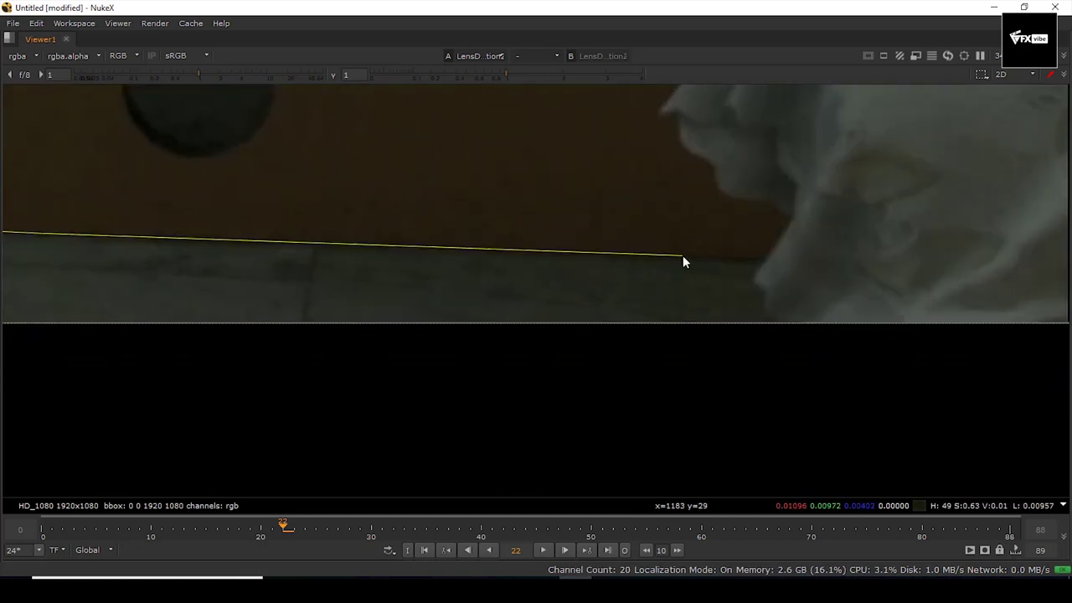
Step: Trace an analysis line along the desktop's front edge, from the mic arm clamp to below the computer mouse
scroll(611, 235, "down", 3)
scroll(469, 214, "up", 4)
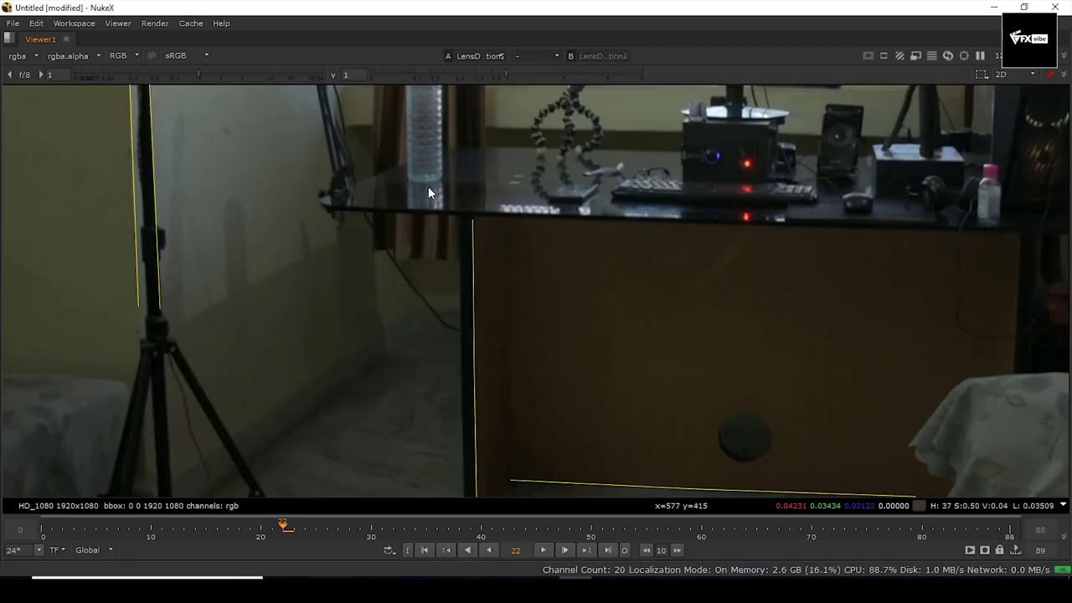
scroll(335, 243, "up", 2)
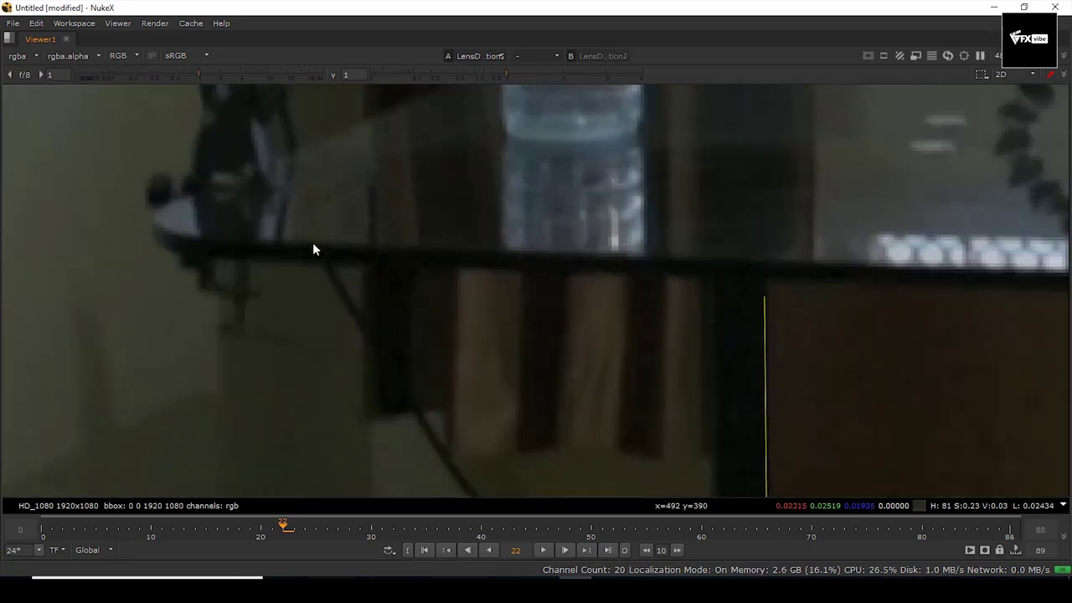
left_click_drag(310, 246, 265, 248)
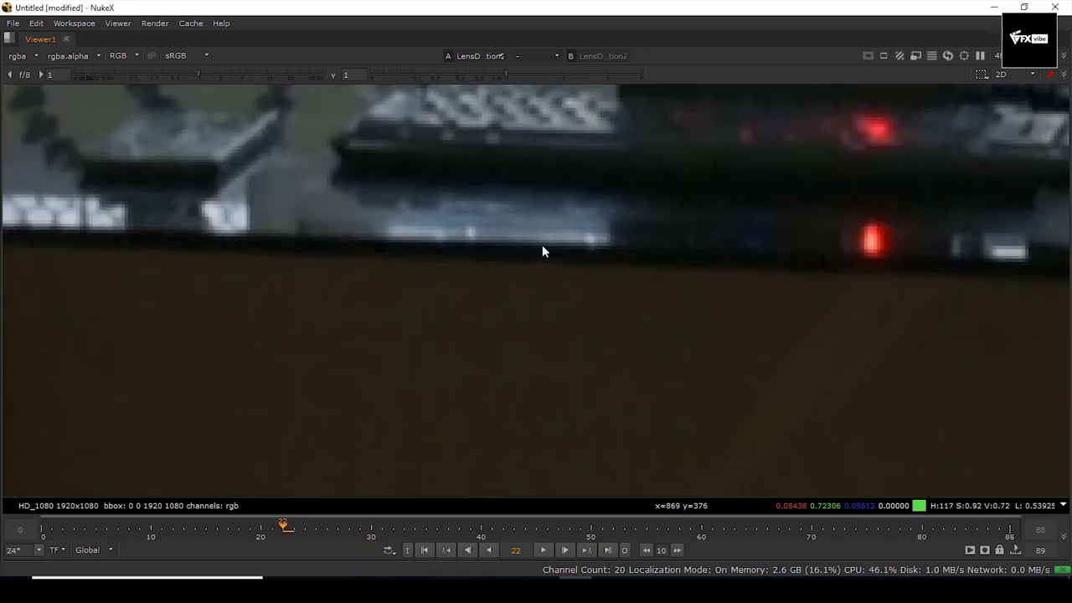
left_click_drag(1030, 260, 386, 252)
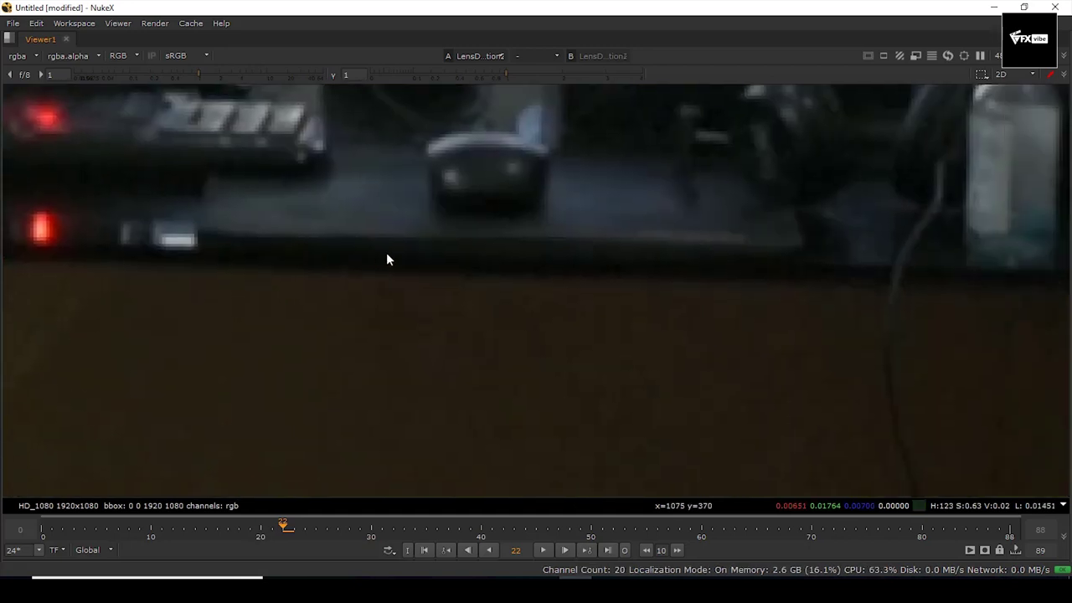
left_click_drag(570, 269, 710, 274)
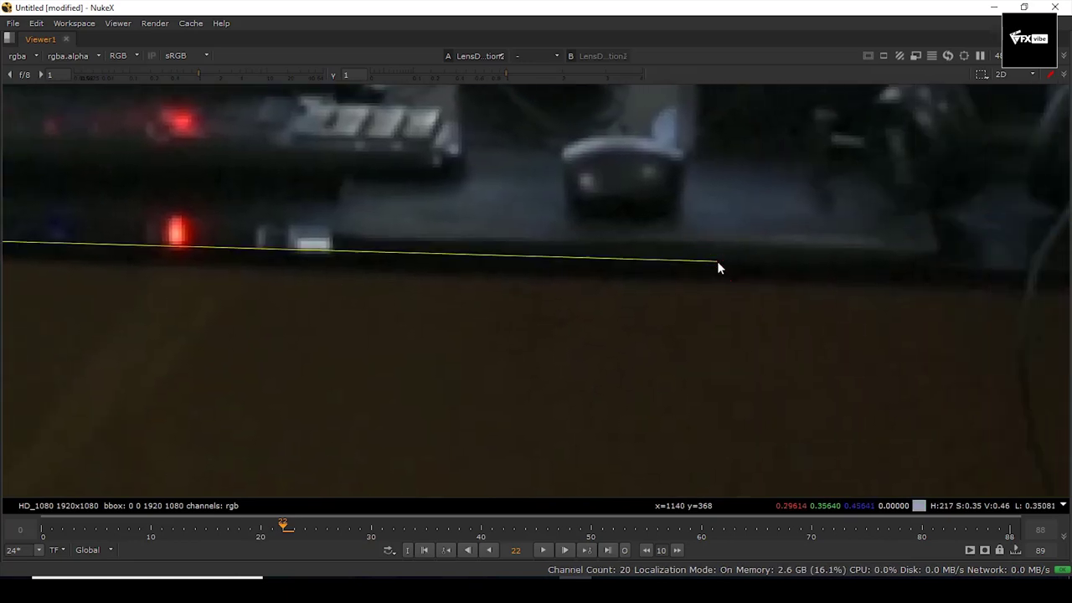
Step: Trace an analysis line down the vertical wall corner beside the red balloon, ending near the hanging black cable
scroll(586, 268, "down", 5)
left_click_drag(637, 294, 441, 289)
scroll(558, 184, "up", 6)
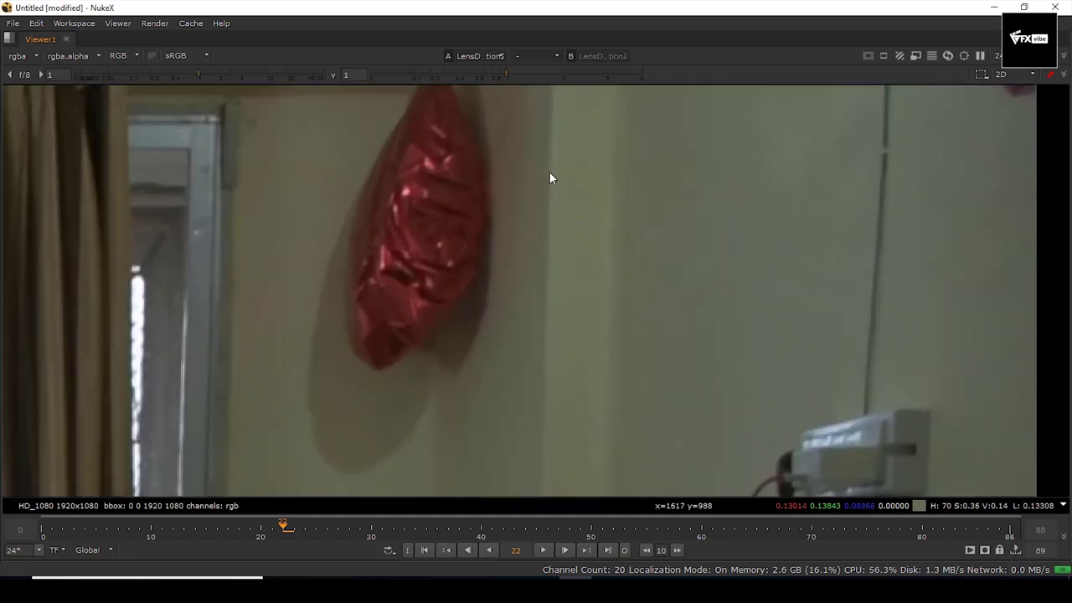
left_click_drag(549, 178, 498, 246)
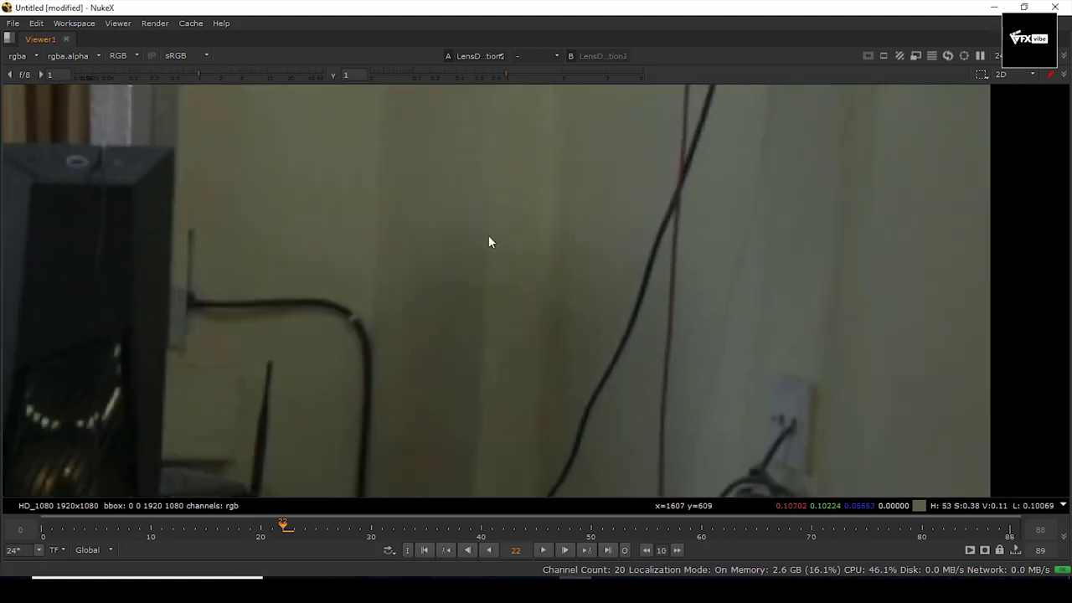
left_click_drag(483, 337, 461, 215)
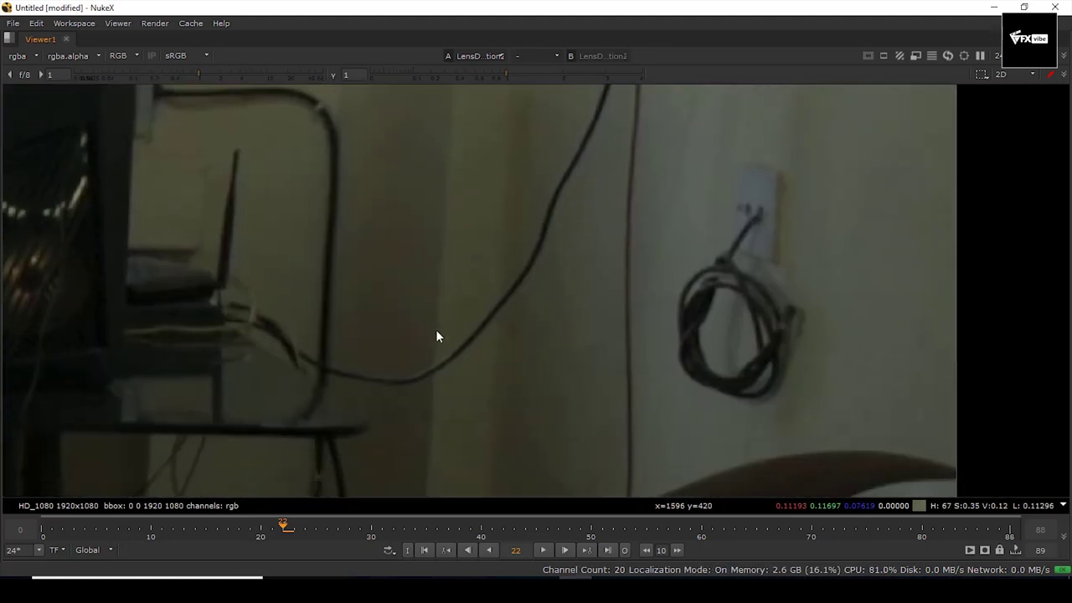
scroll(436, 327, "down", 3)
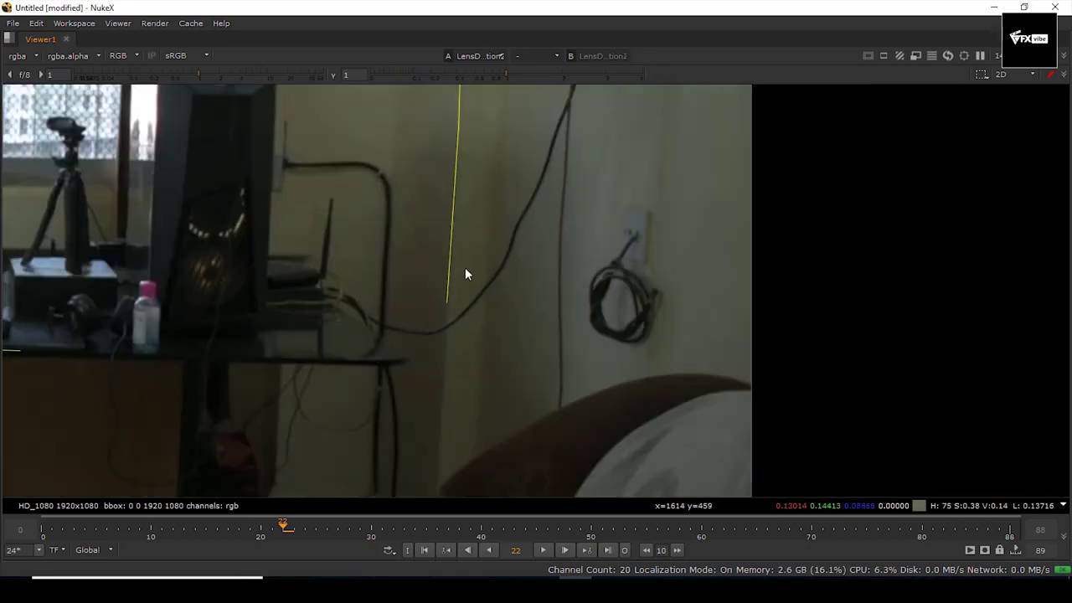
Step: Trace an analysis line along the horizontal wall edge above the window, from the left curtain to near the red balloon
scroll(465, 268, "down", 3)
left_click_drag(486, 310, 573, 385)
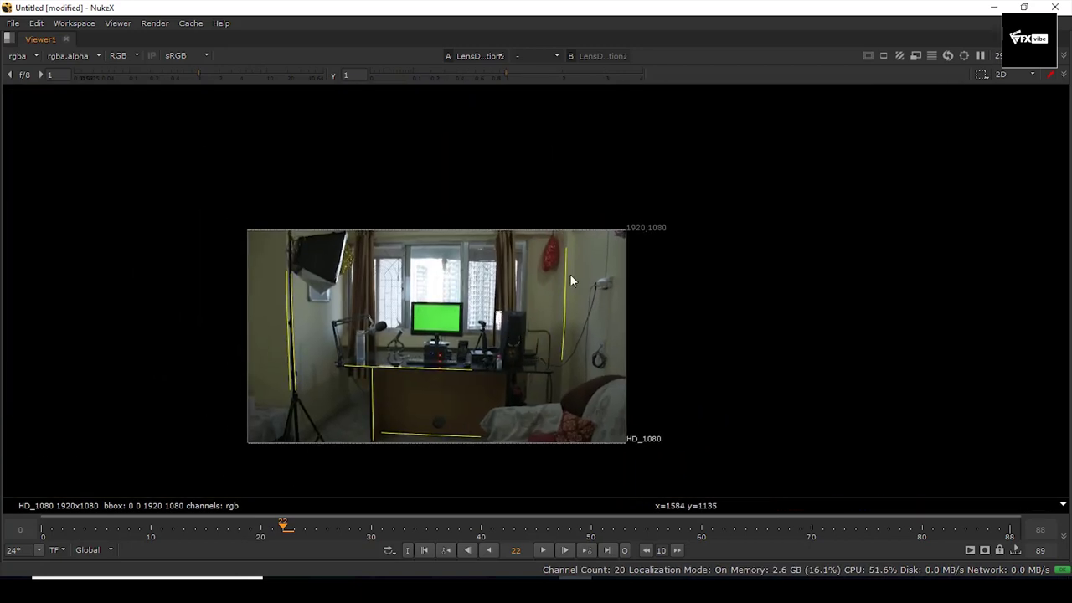
scroll(335, 271, "up", 6)
scroll(317, 281, "up", 2)
left_click_drag(429, 297, 332, 300)
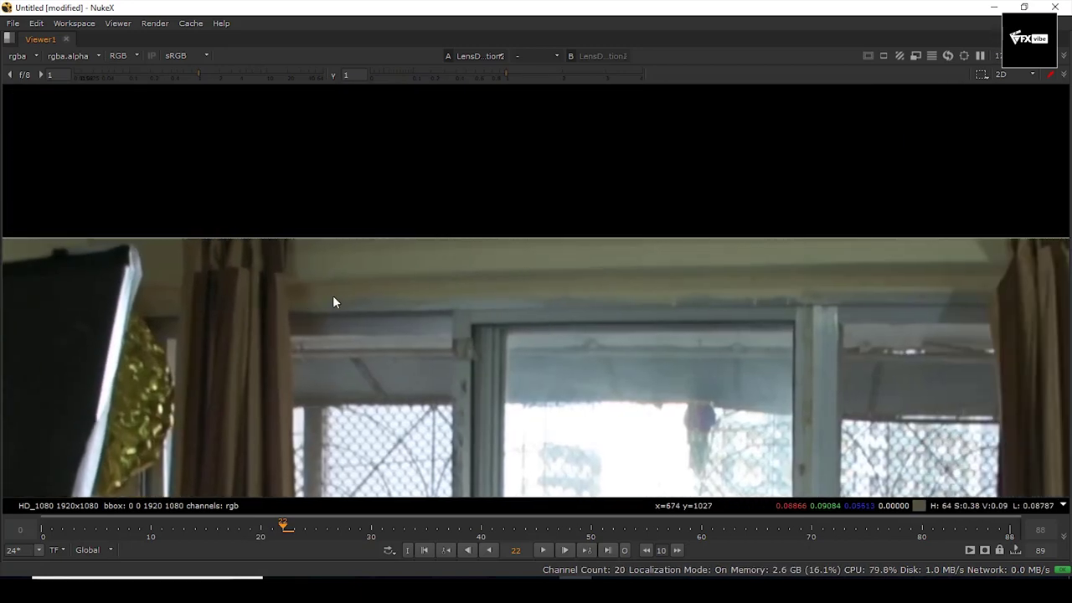
scroll(288, 283, "up", 3)
left_click_drag(662, 280, 427, 269)
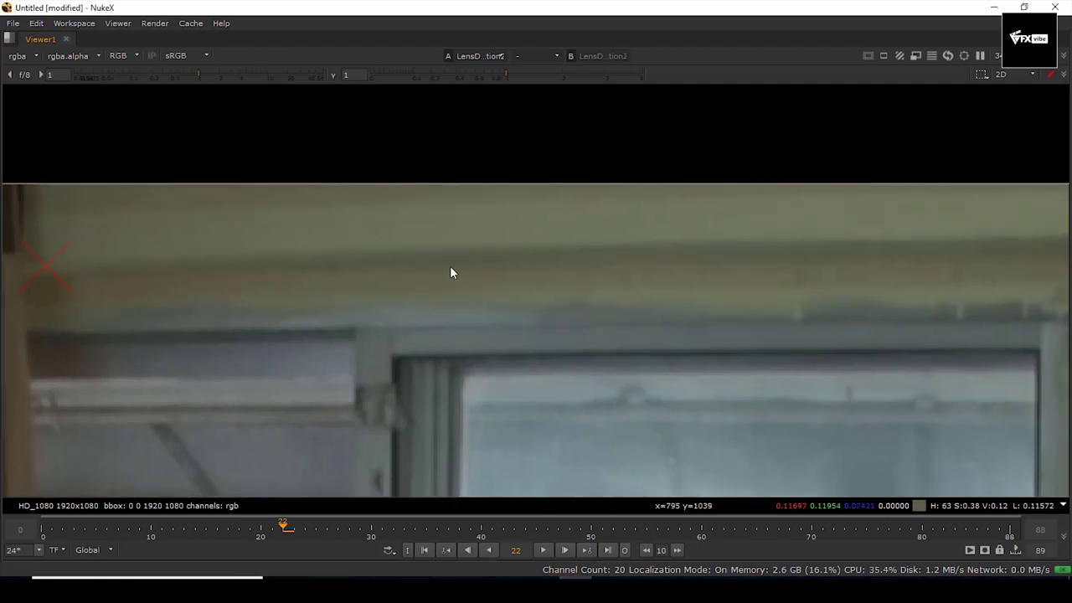
left_click_drag(882, 245, 507, 246)
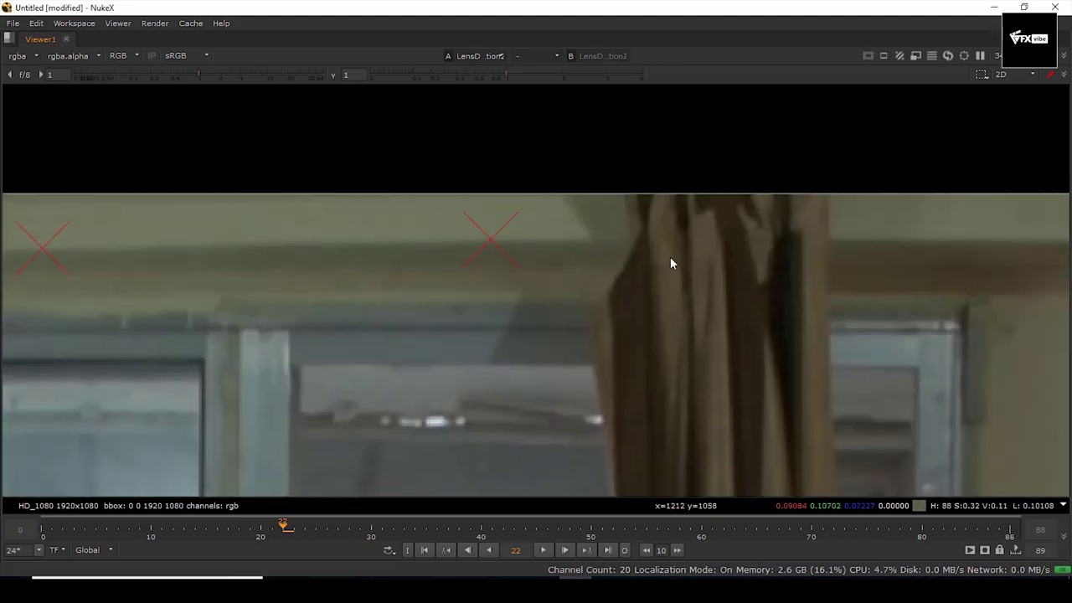
left_click_drag(670, 256, 508, 254)
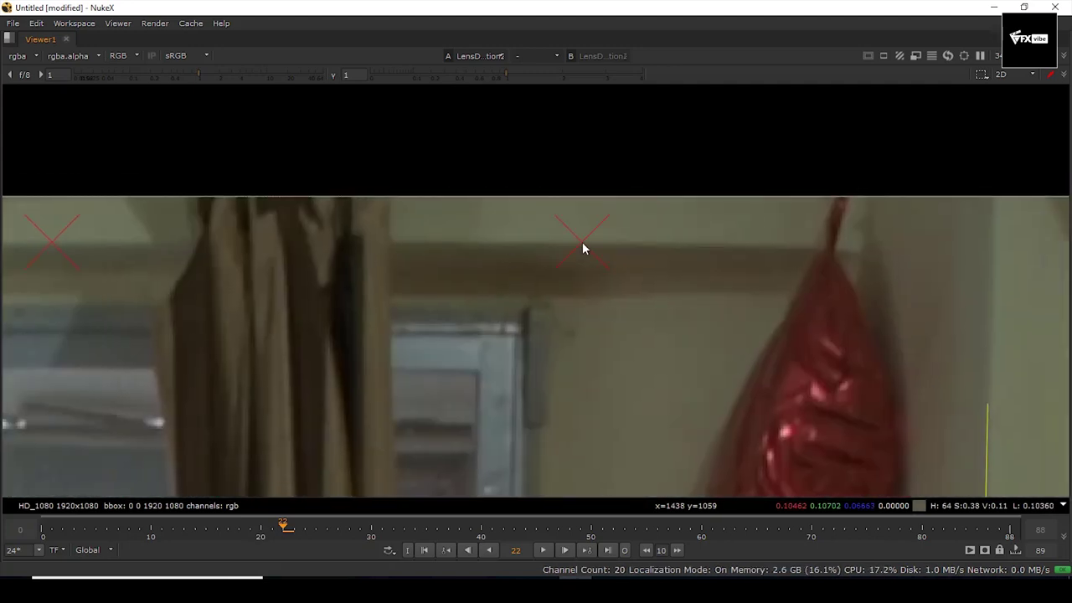
Step: Try to trace an analysis line down the window frame's vertical bar beside the monitor's right side
scroll(549, 272, "down", 8)
scroll(492, 371, "up", 10)
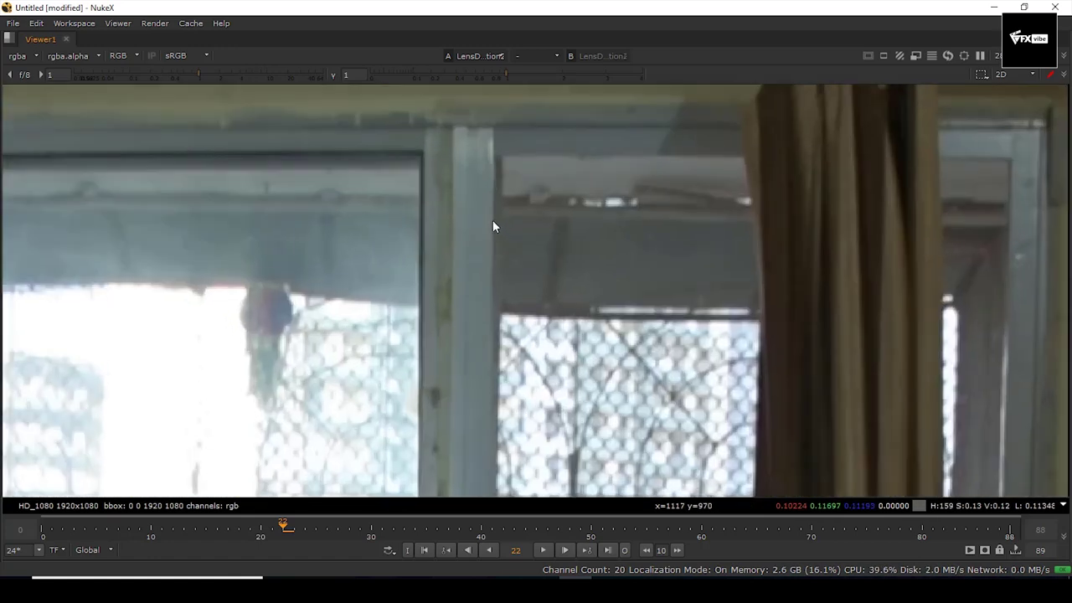
scroll(493, 255, "down", 3)
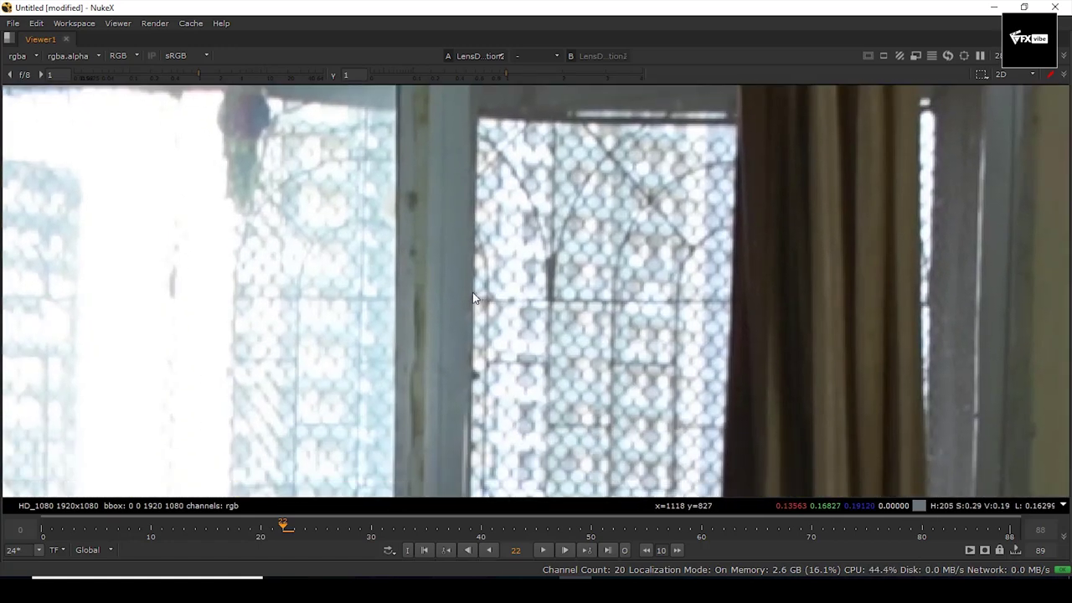
scroll(469, 300, "down", 6)
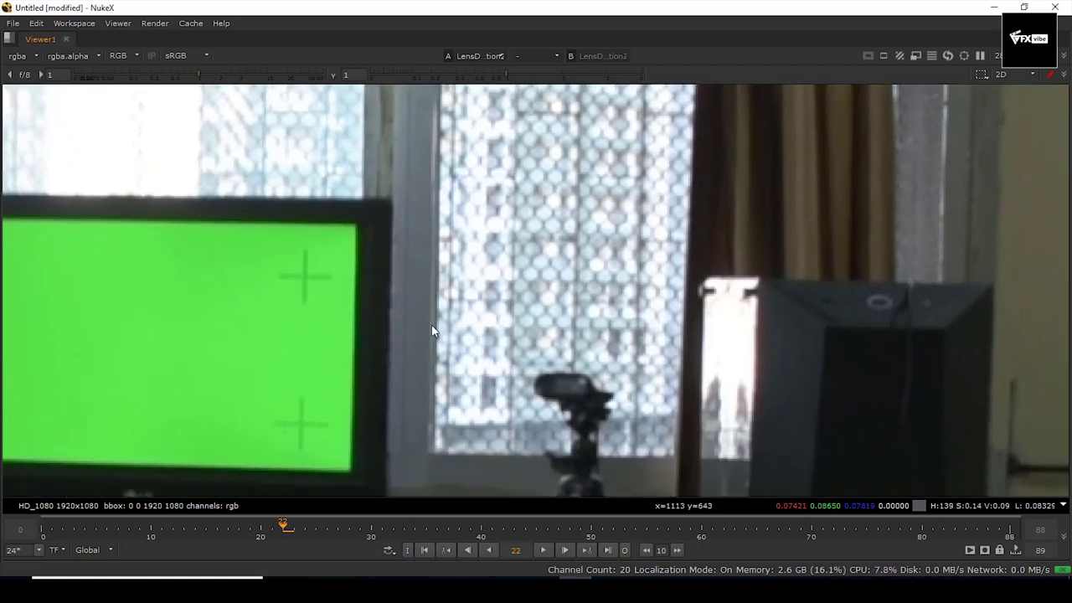
left_click(430, 324)
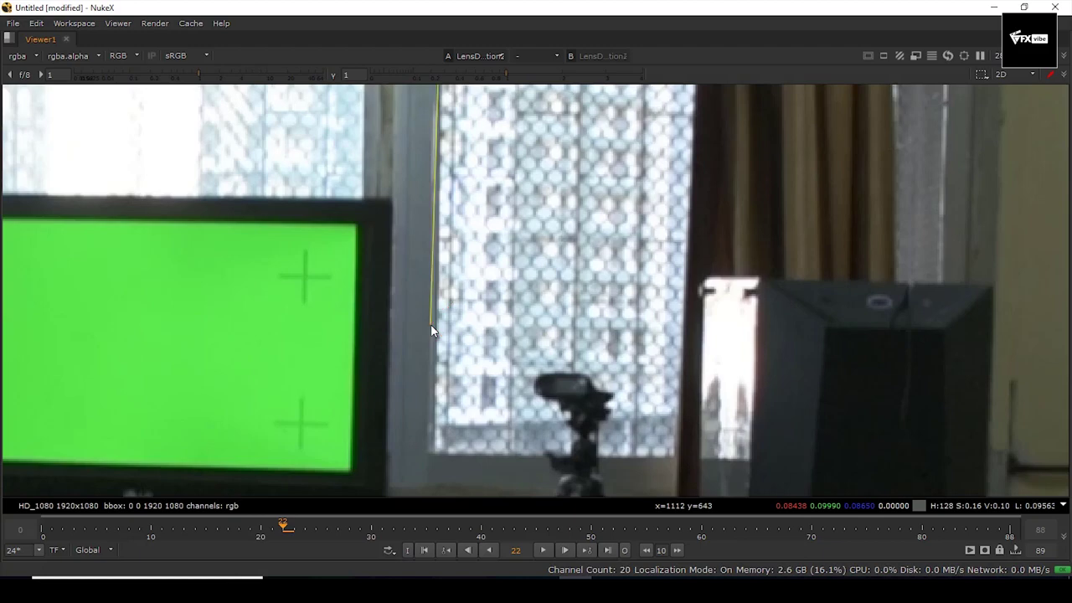
Step: Delete the last stray point and the last line traced down the window frame
scroll(430, 324, "down", 4)
scroll(436, 317, "up", 3)
scroll(436, 317, "up", 2)
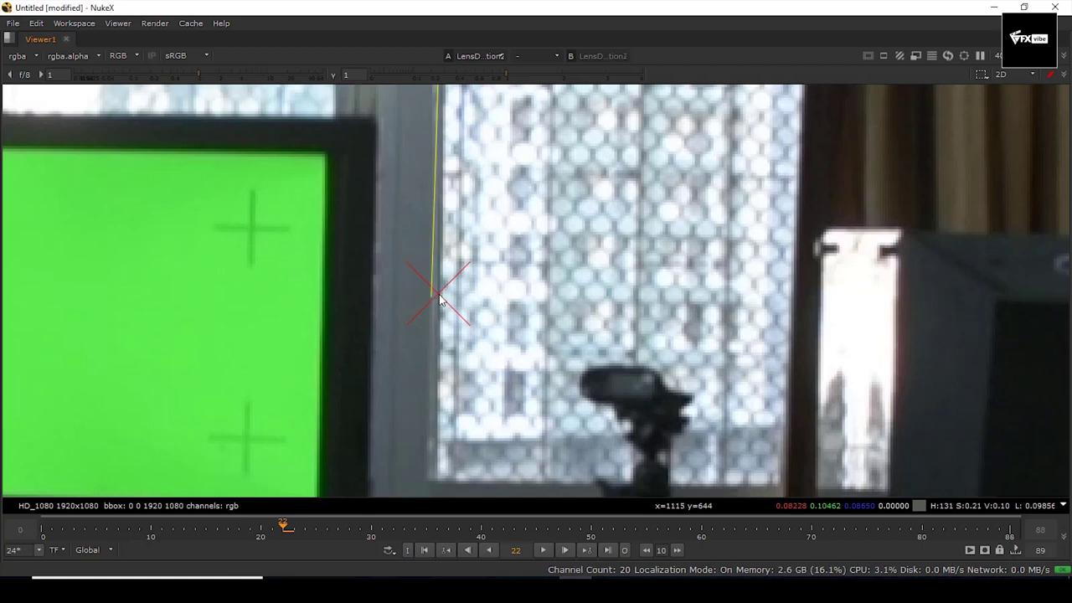
key("space")
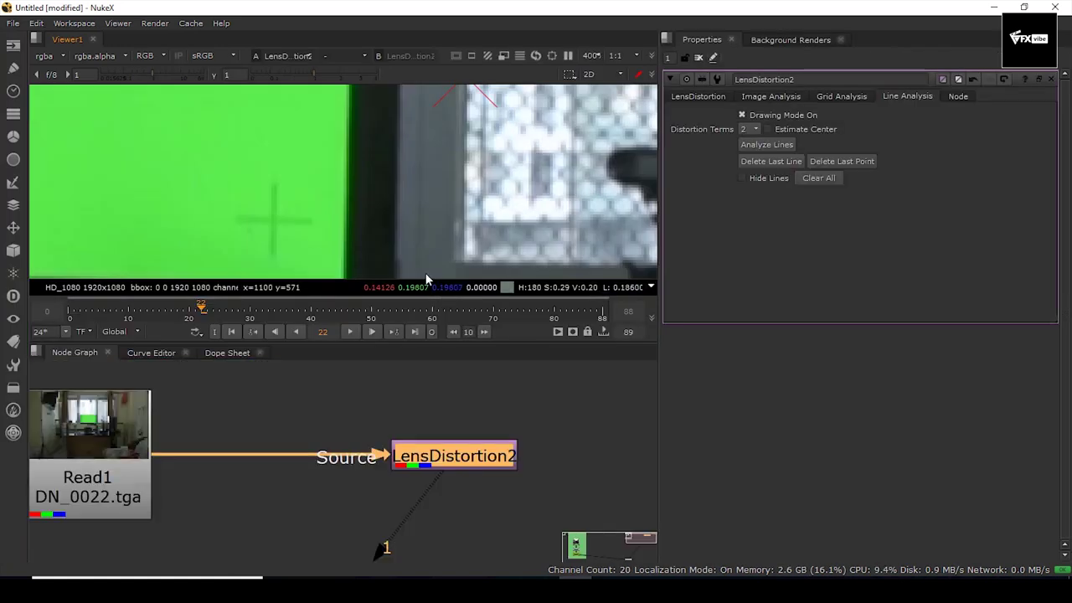
left_click(827, 158)
scroll(499, 159, "down", 6)
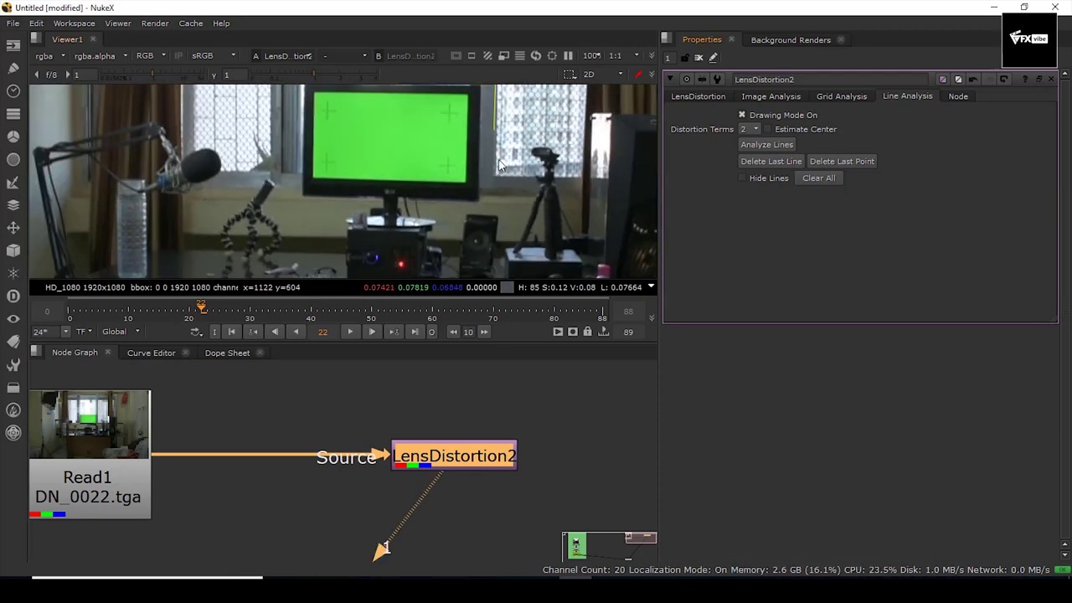
left_click(786, 160)
Step: Trace an analysis line down the window frame's vertical bar beside the monitor's left side, from the top of the frame to the sill
scroll(390, 209, "up", 5)
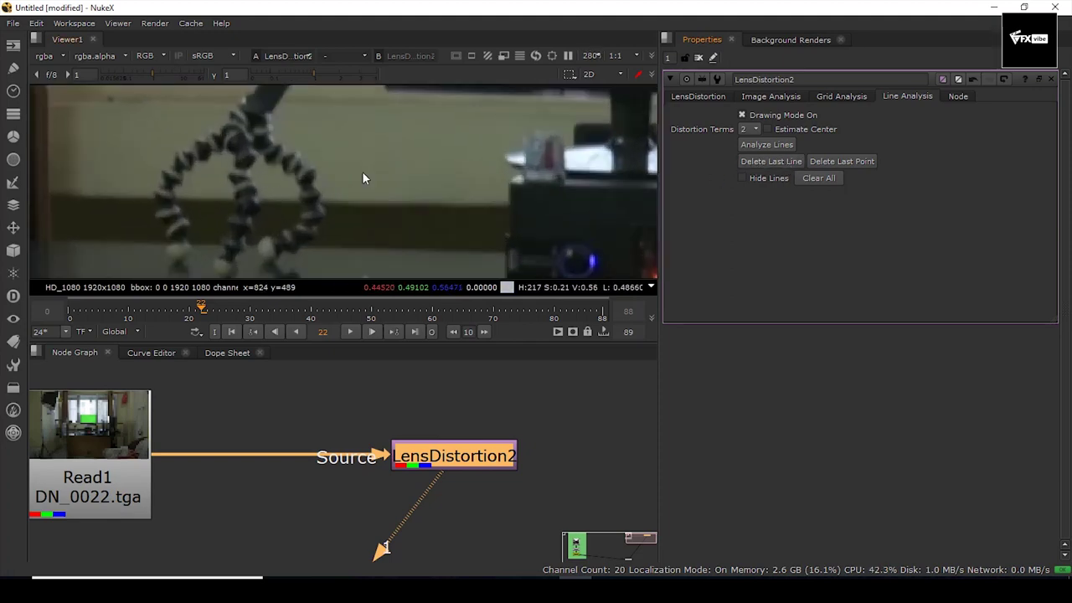
left_click_drag(352, 151, 339, 202)
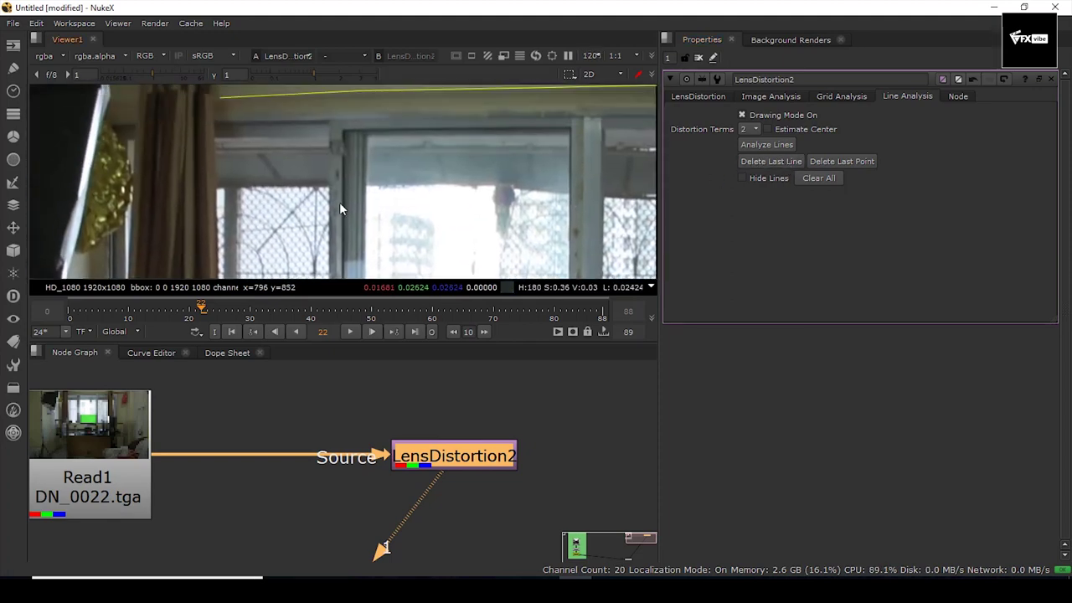
scroll(380, 155, "up", 6)
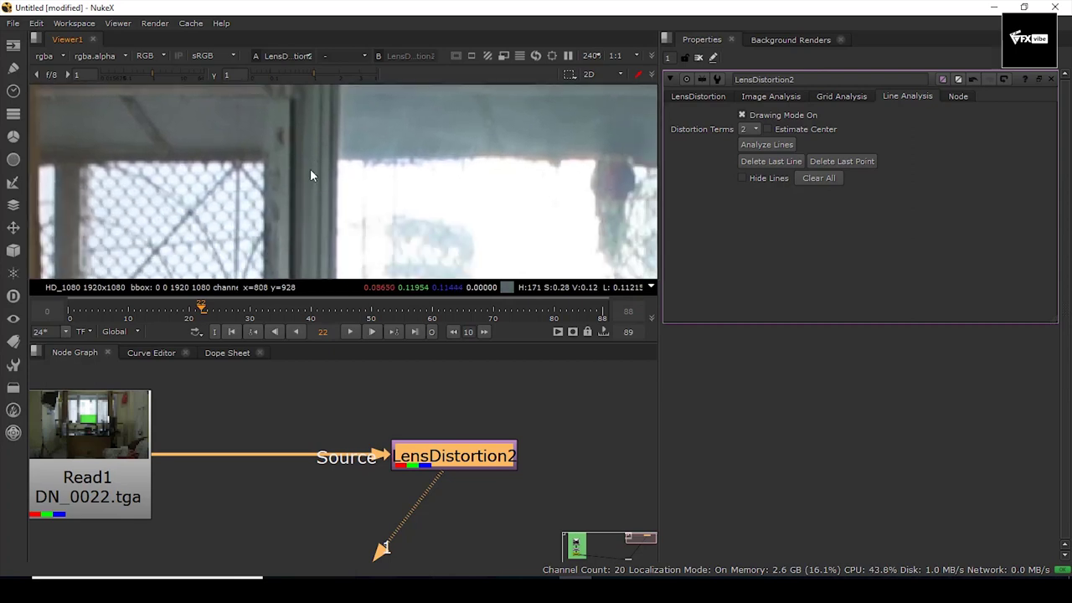
scroll(289, 113, "up", 2)
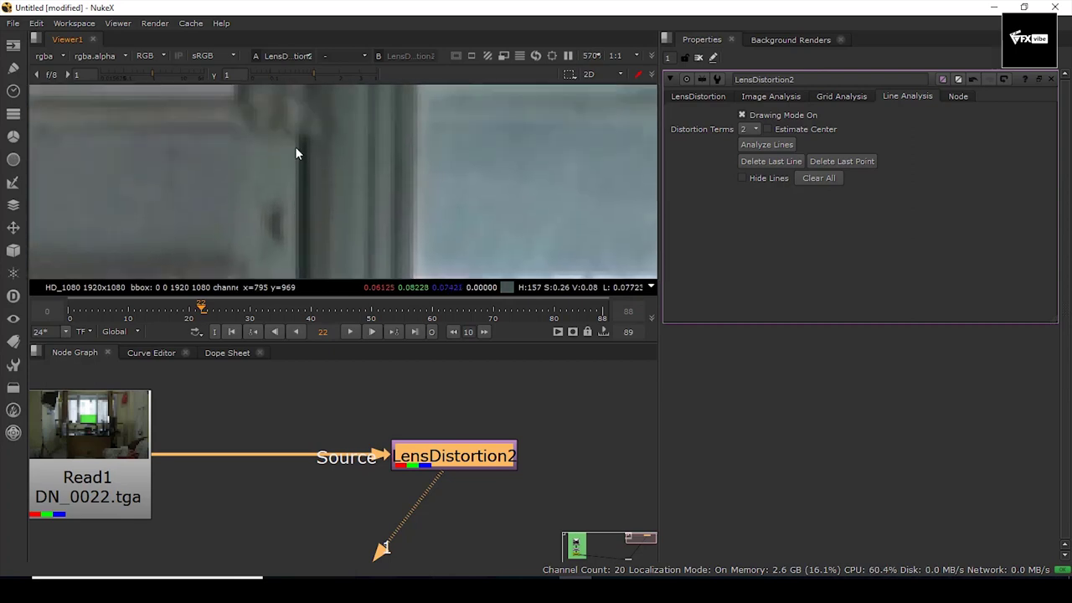
scroll(302, 185, "down", 5)
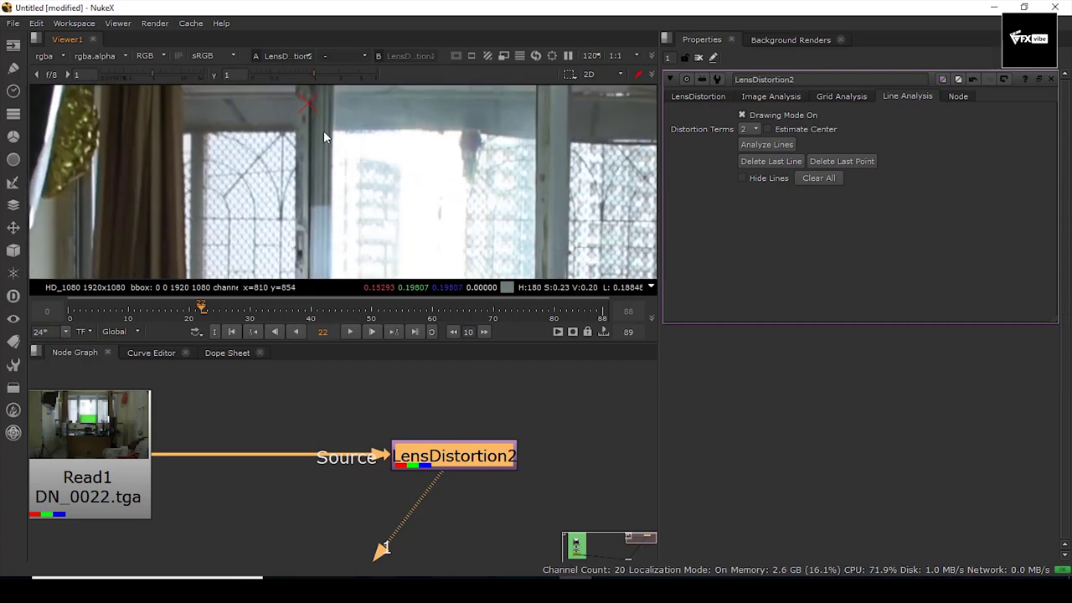
scroll(312, 214, "up", 3)
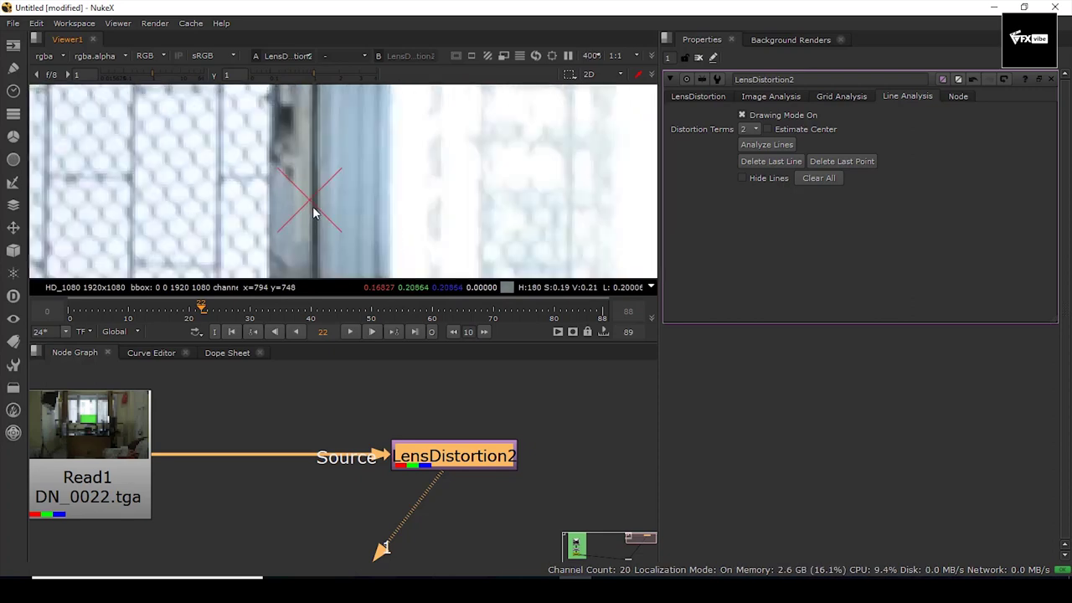
scroll(310, 201, "down", 4)
scroll(291, 190, "up", 4)
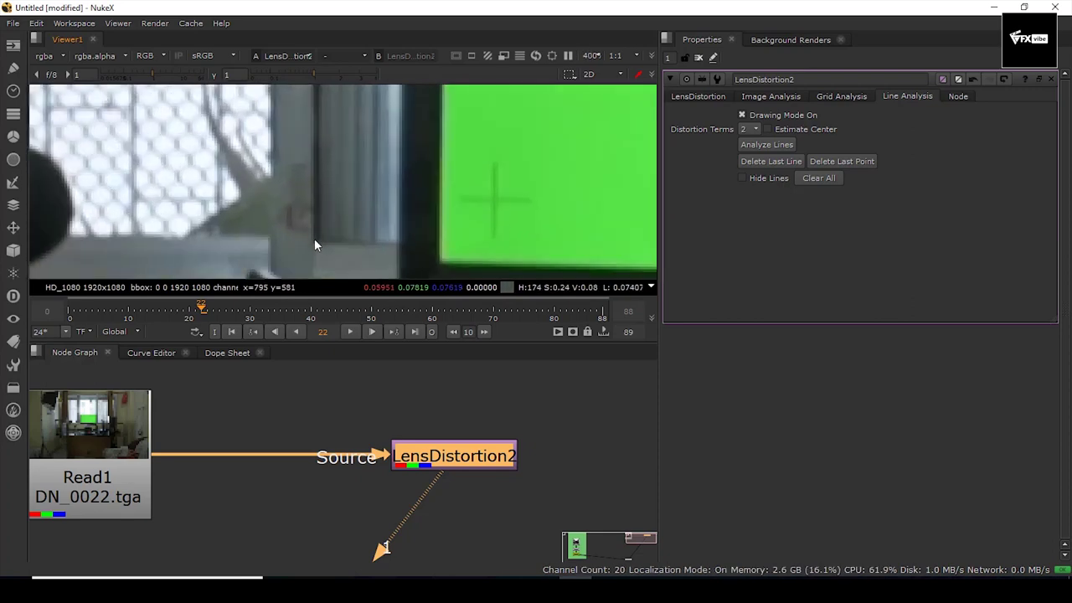
left_click(313, 238)
scroll(323, 218, "down", 6)
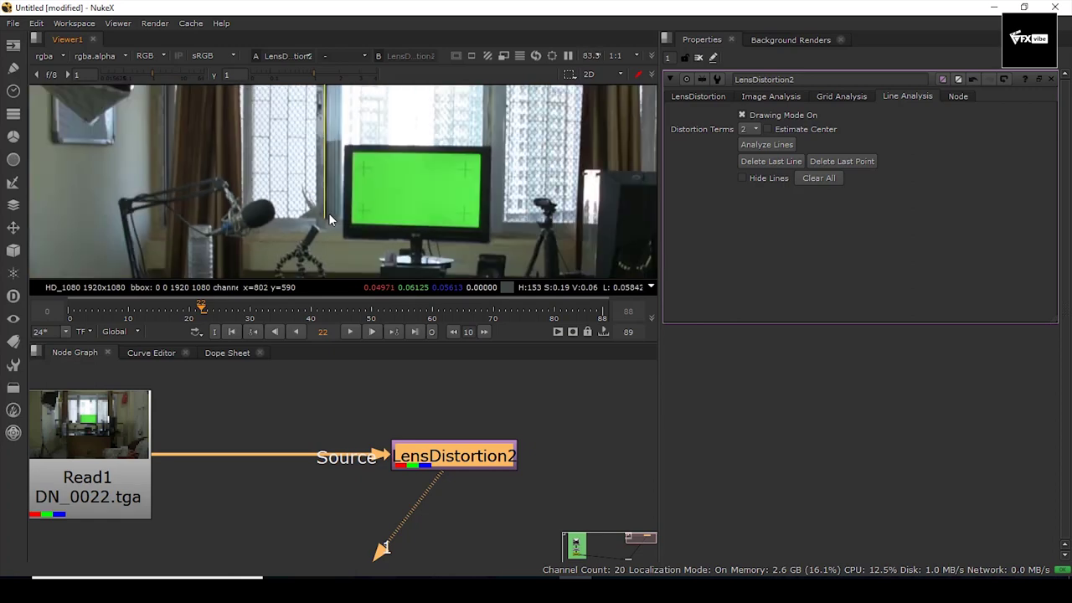
Step: Trace a short diagonal analysis line along the floor between the tripod and the desk's left leg
scroll(319, 179, "up", 4)
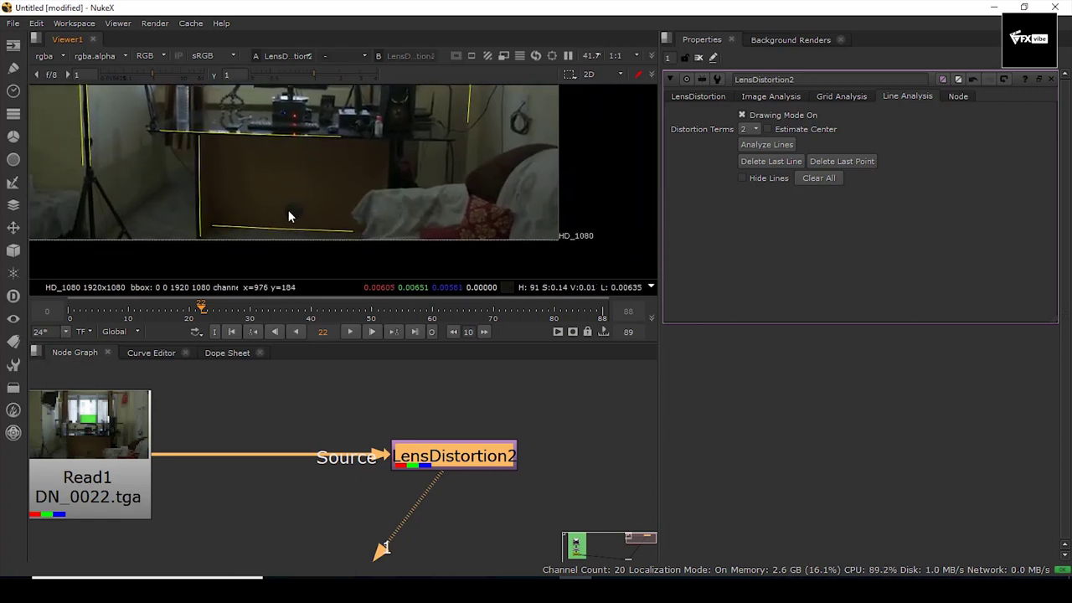
scroll(312, 165, "up", 1)
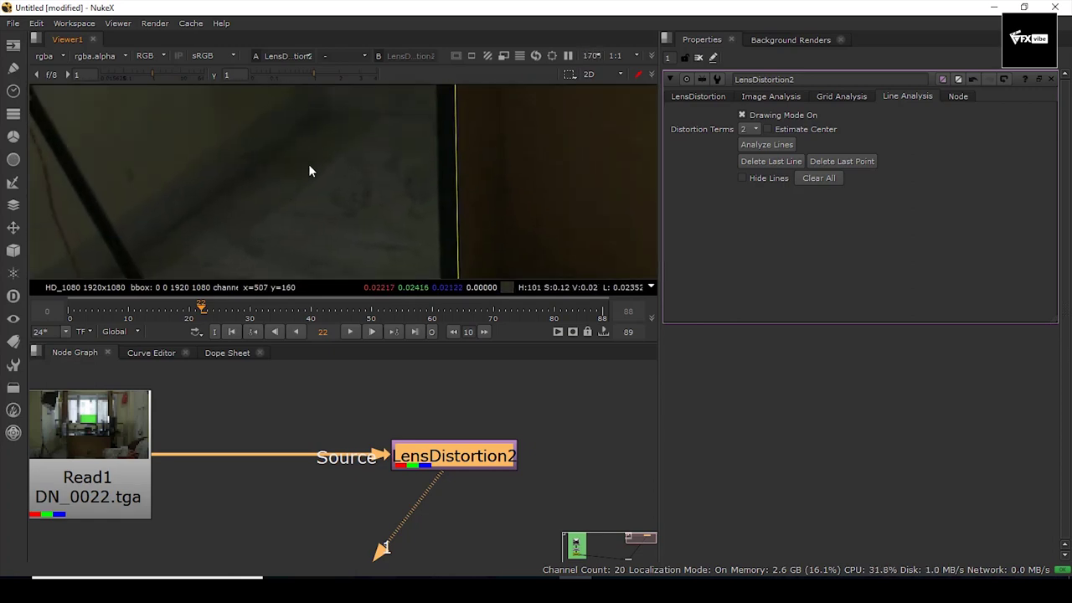
left_click(240, 214)
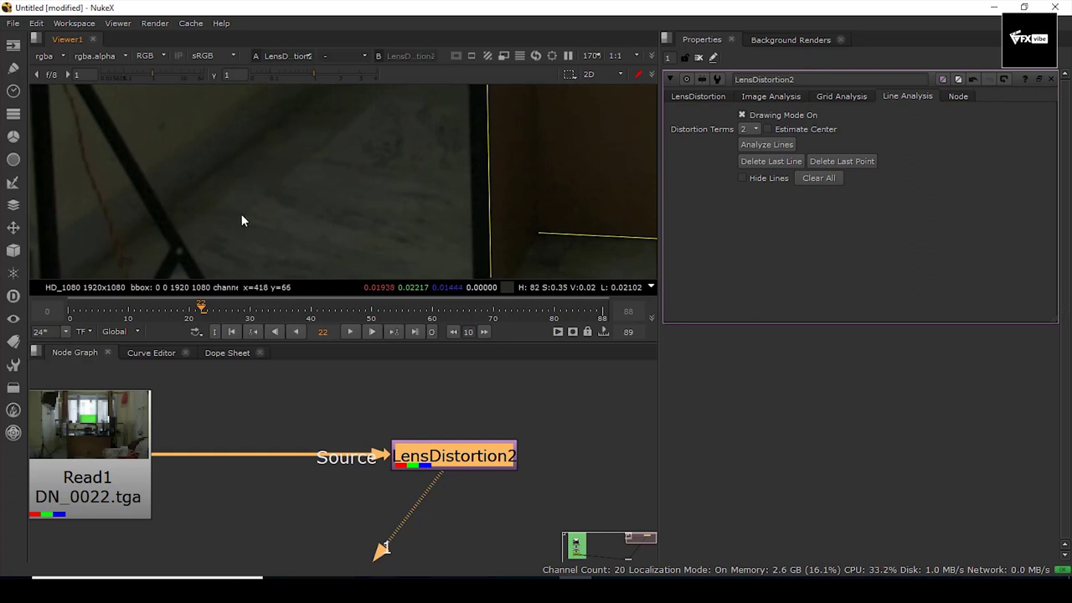
scroll(288, 209, "up", 2)
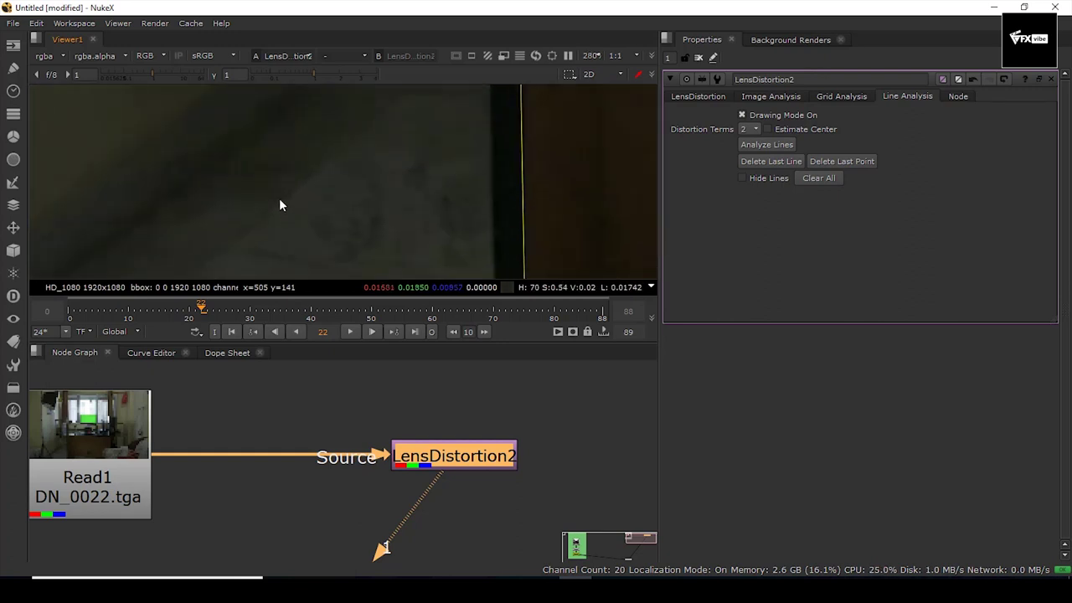
left_click_drag(281, 205, 268, 255)
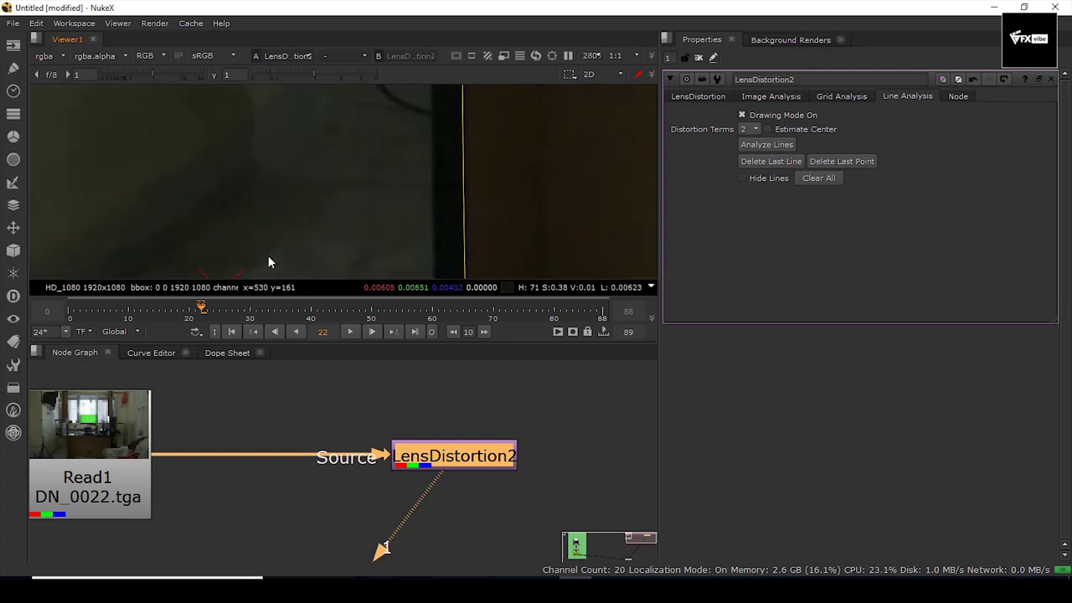
left_click(332, 194)
scroll(333, 193, "down", 6)
Step: Analyze the traced lines to compute the lens distortion, and view the corrected plate in the maximized viewer
scroll(353, 252, "up", 3)
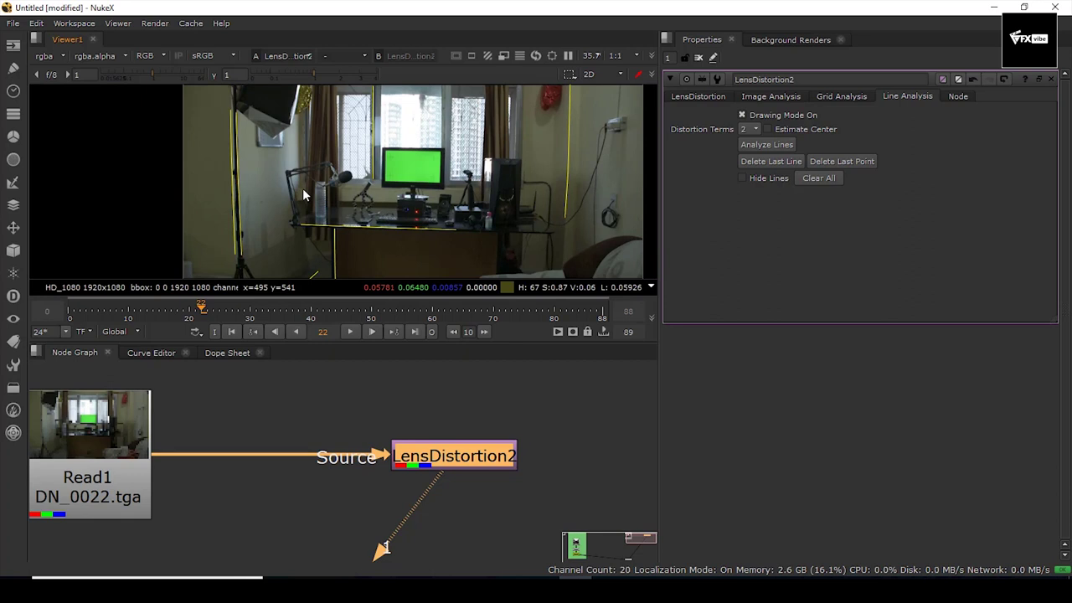
scroll(302, 187, "down", 2)
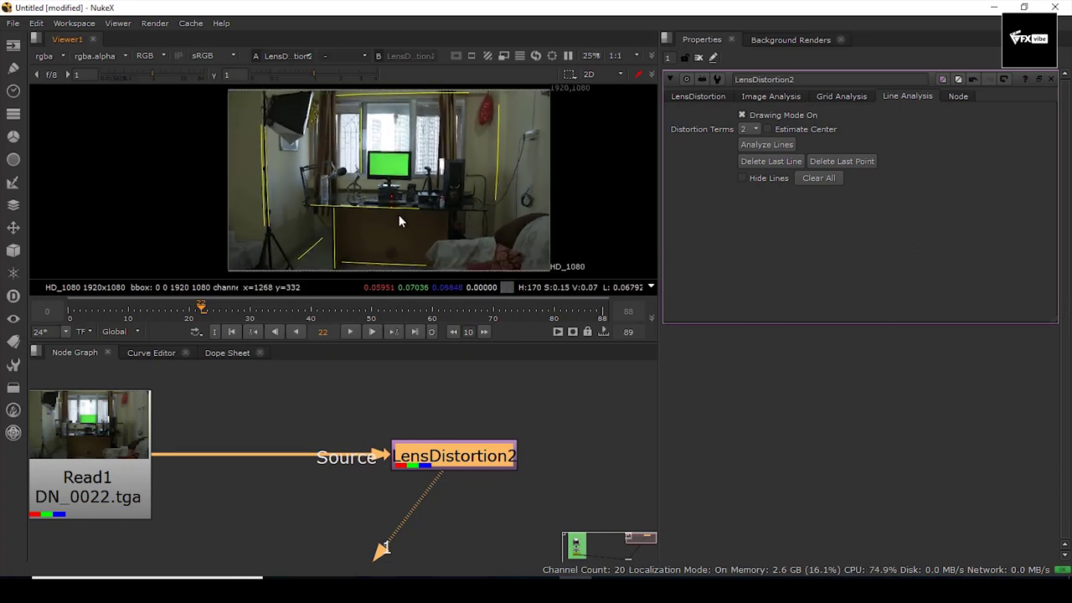
left_click(765, 145)
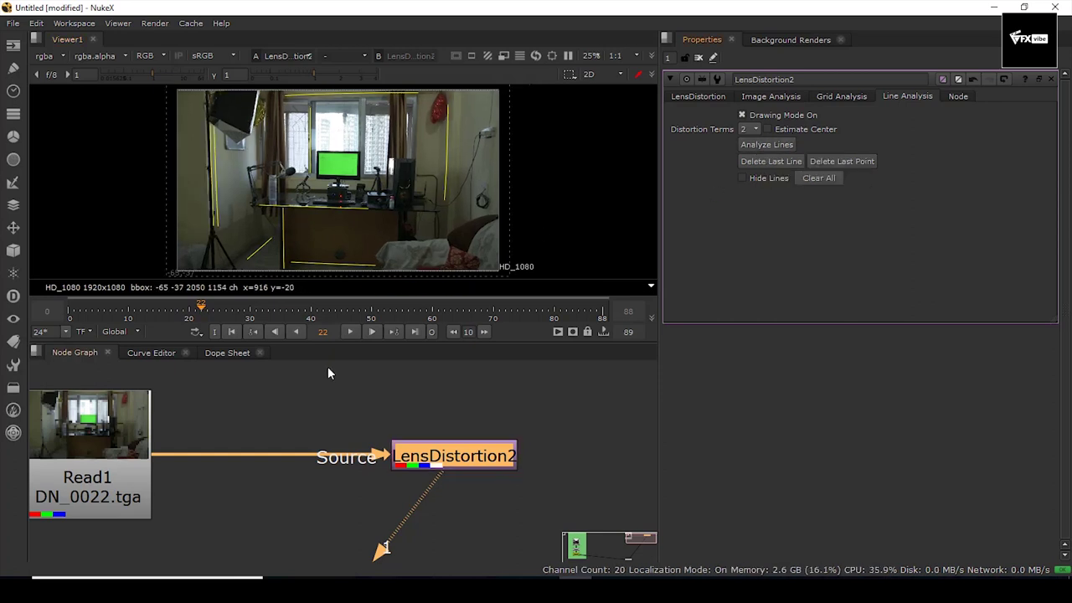
key("space")
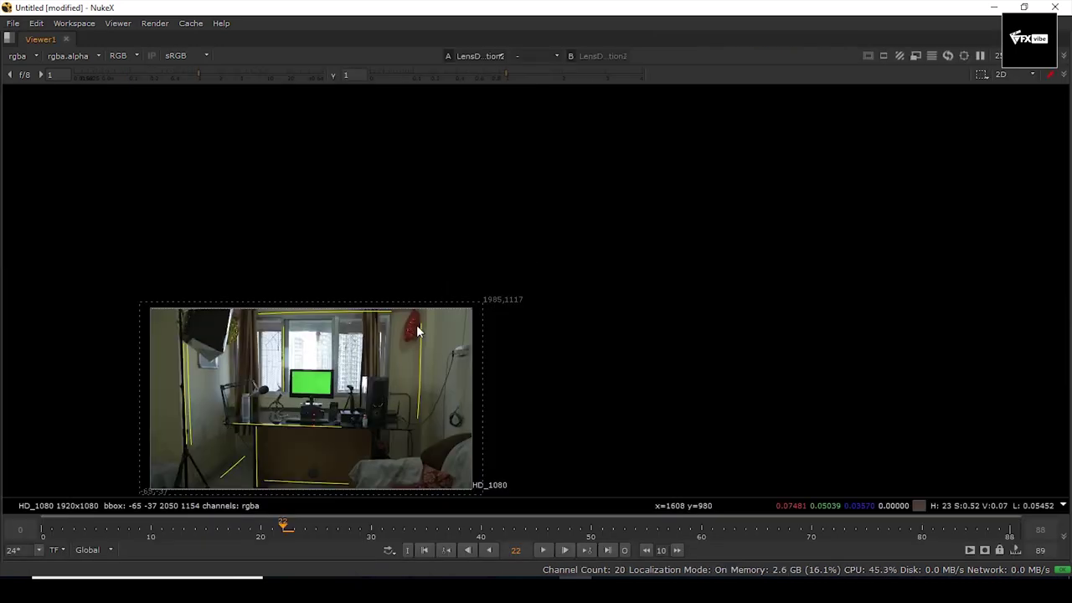
scroll(509, 286, "up", 3)
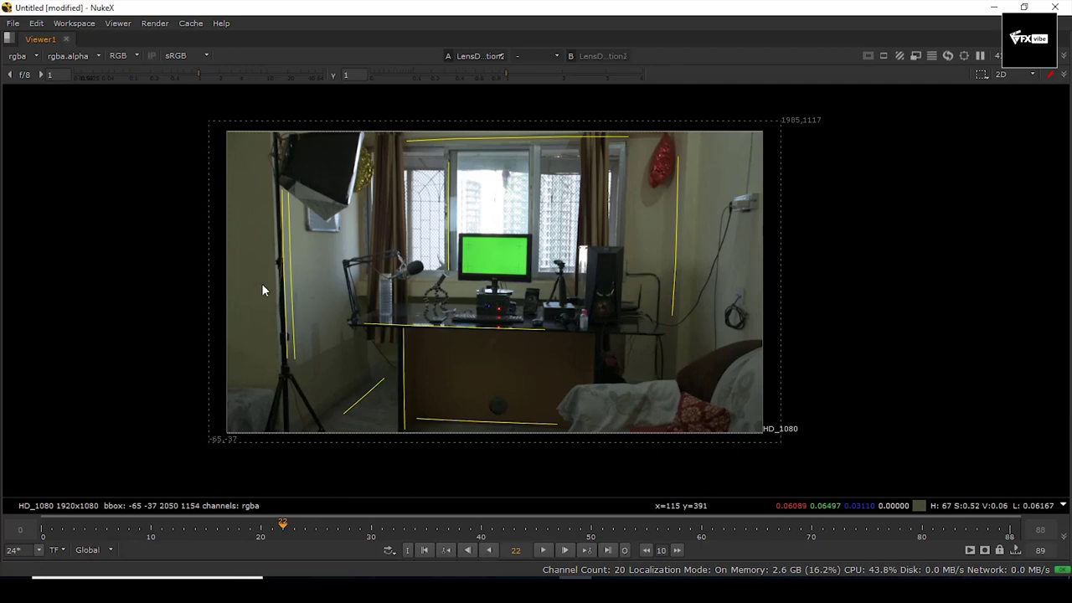
scroll(552, 311, "up", 2)
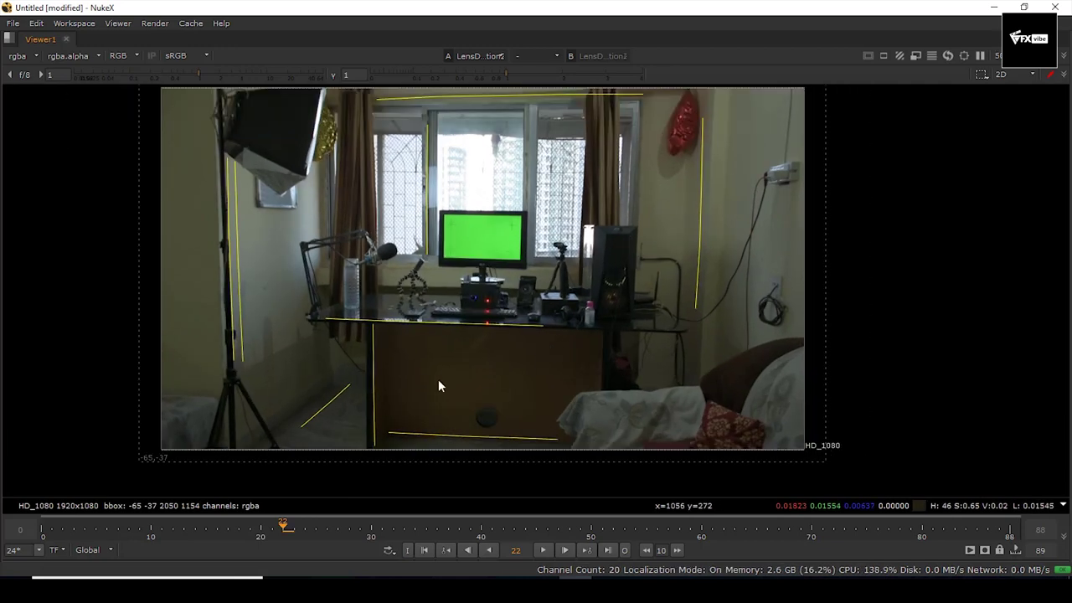
Step: Connect the viewer's input 1 to Read1 and input 2 to LensDistortion2 for comparing the plates
key("space")
left_click(92, 452)
key("1")
left_click(444, 466)
key("1")
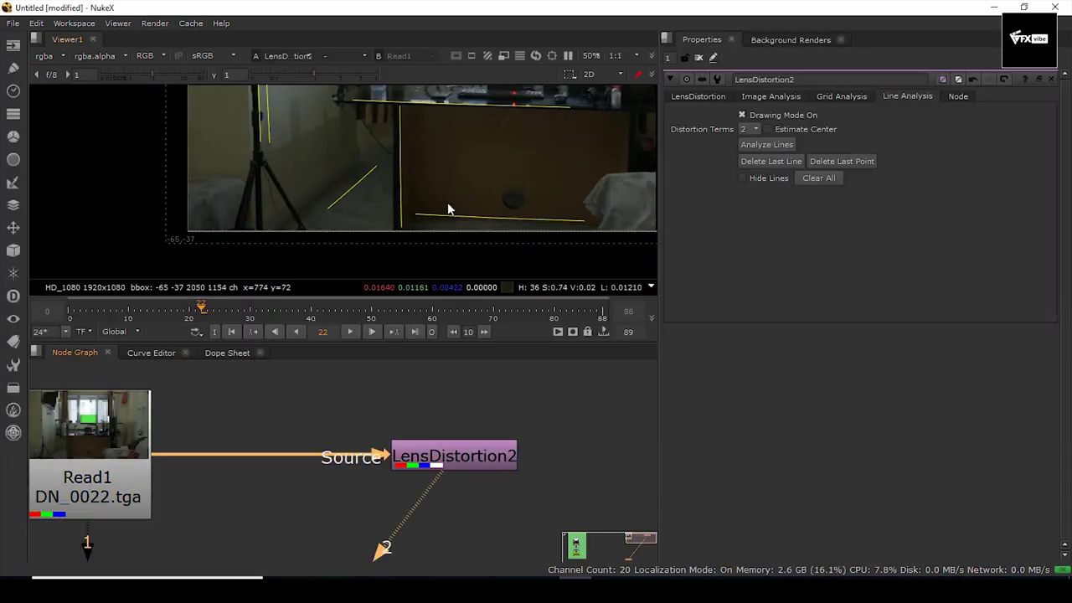
Step: Examine the undistorted plate and its traced edges in the maximized viewer, then restore the layout with the whole frame in view
key("space")
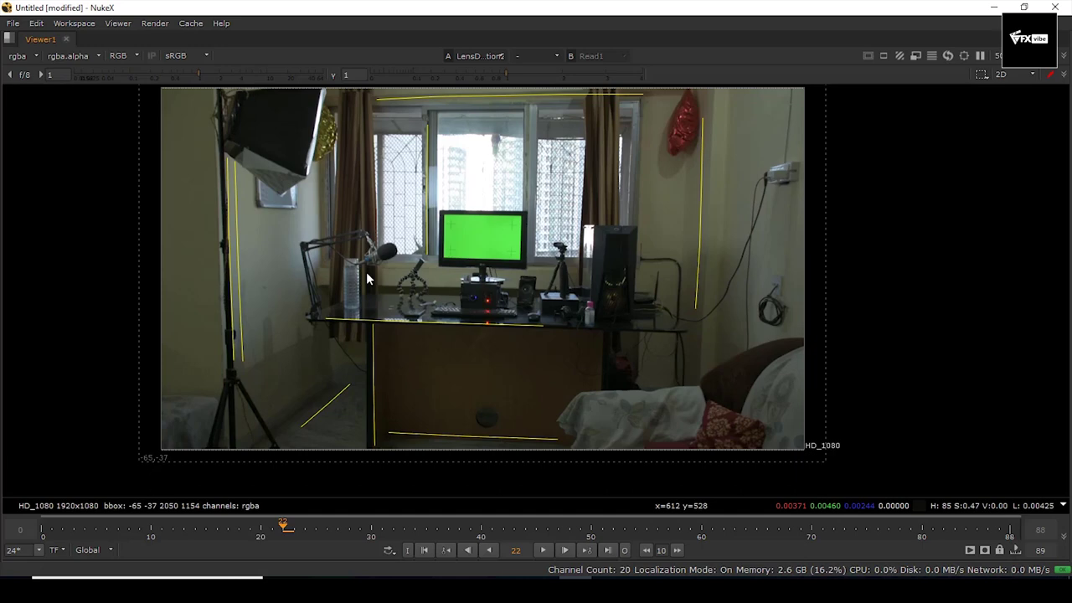
scroll(417, 261, "down", 1)
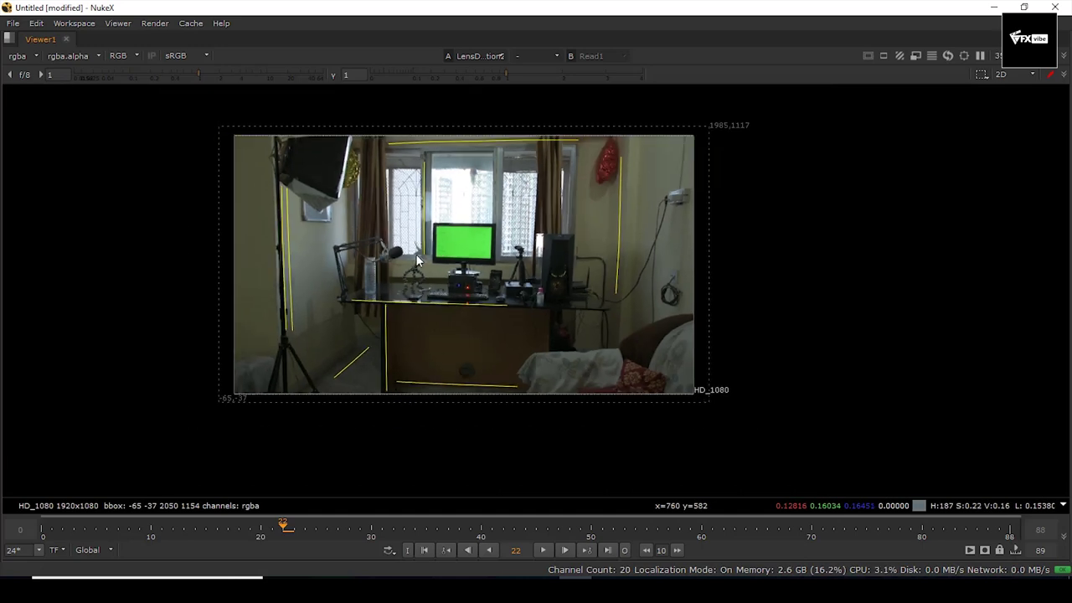
scroll(466, 237, "up", 1)
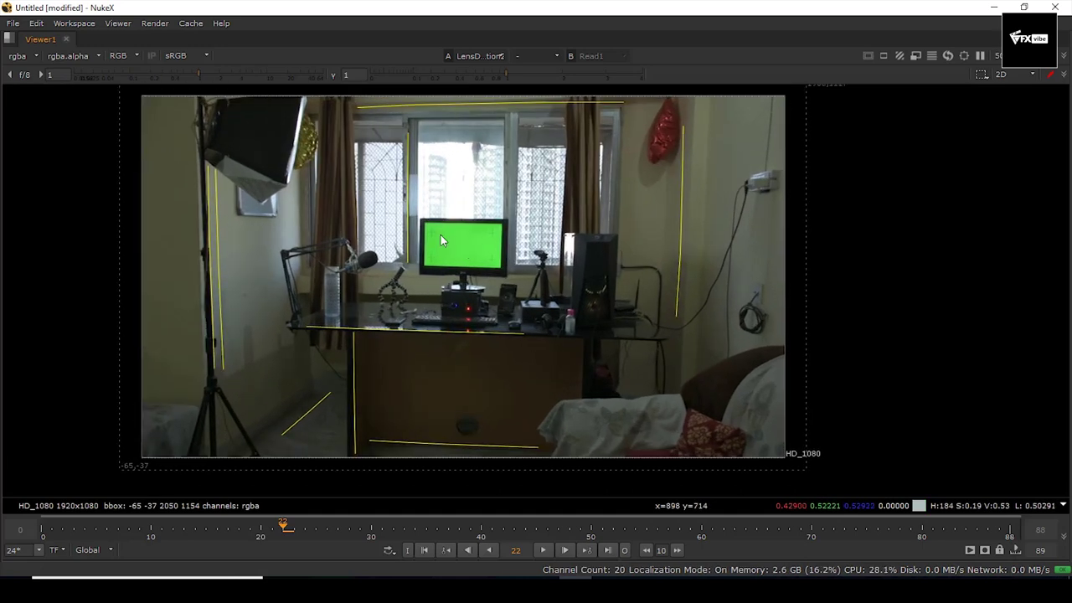
left_click_drag(442, 241, 439, 258)
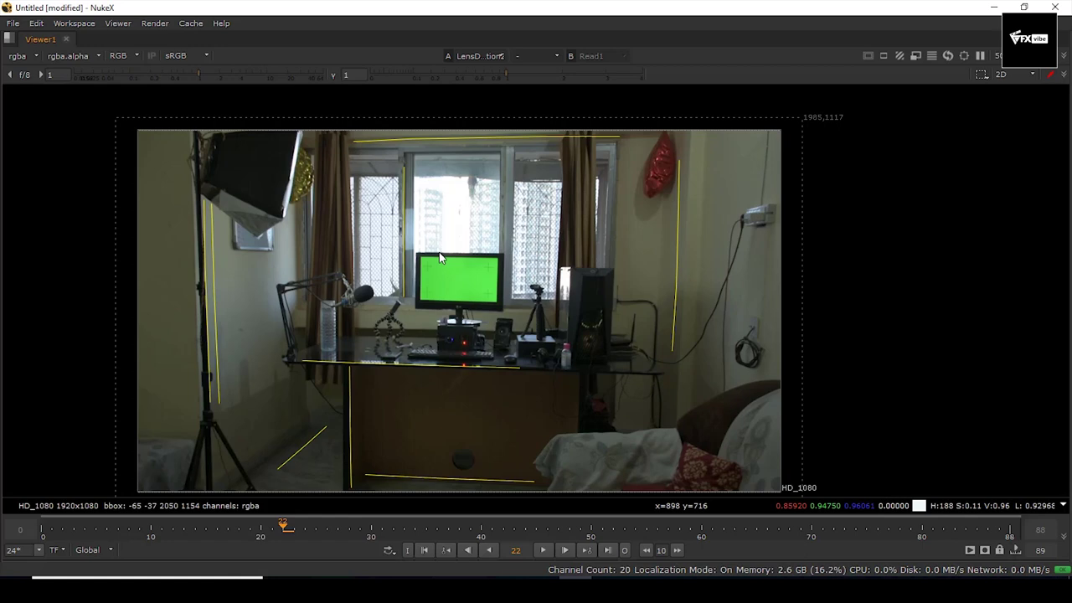
key("space")
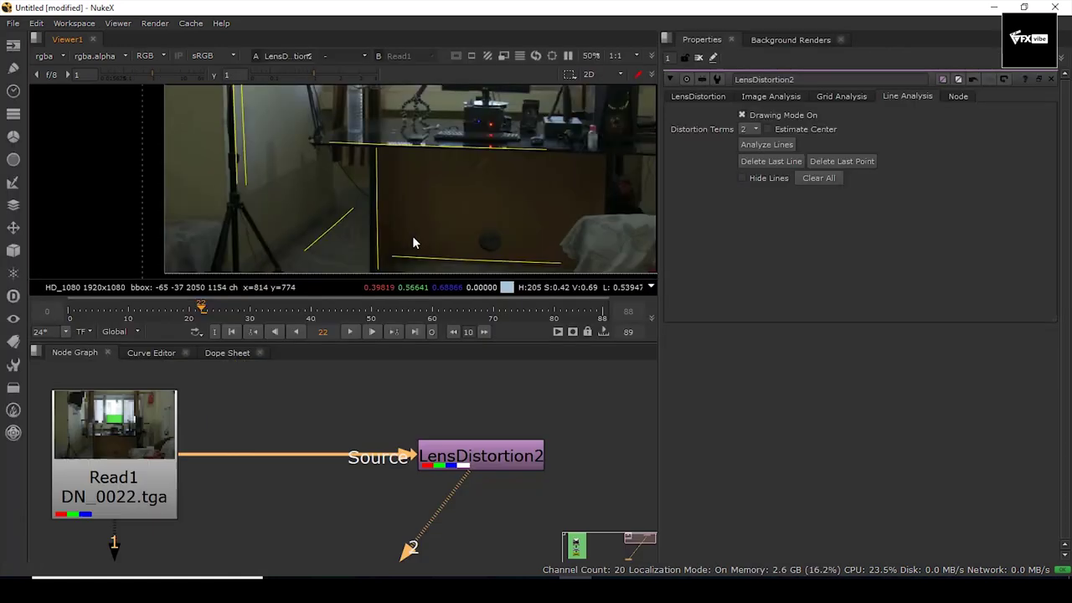
key("f")
left_click_drag(445, 194, 382, 227)
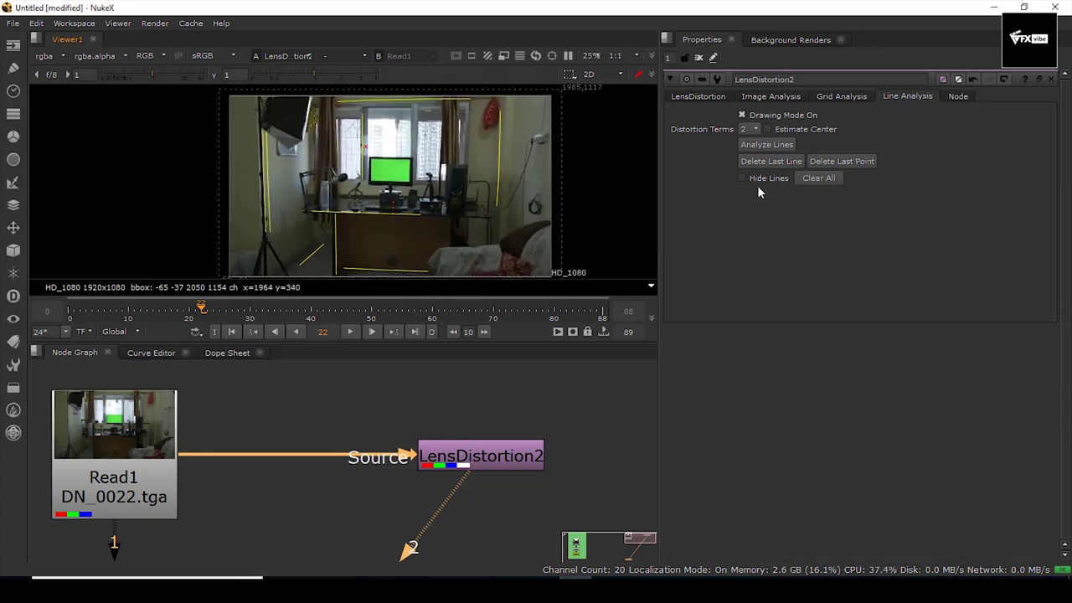